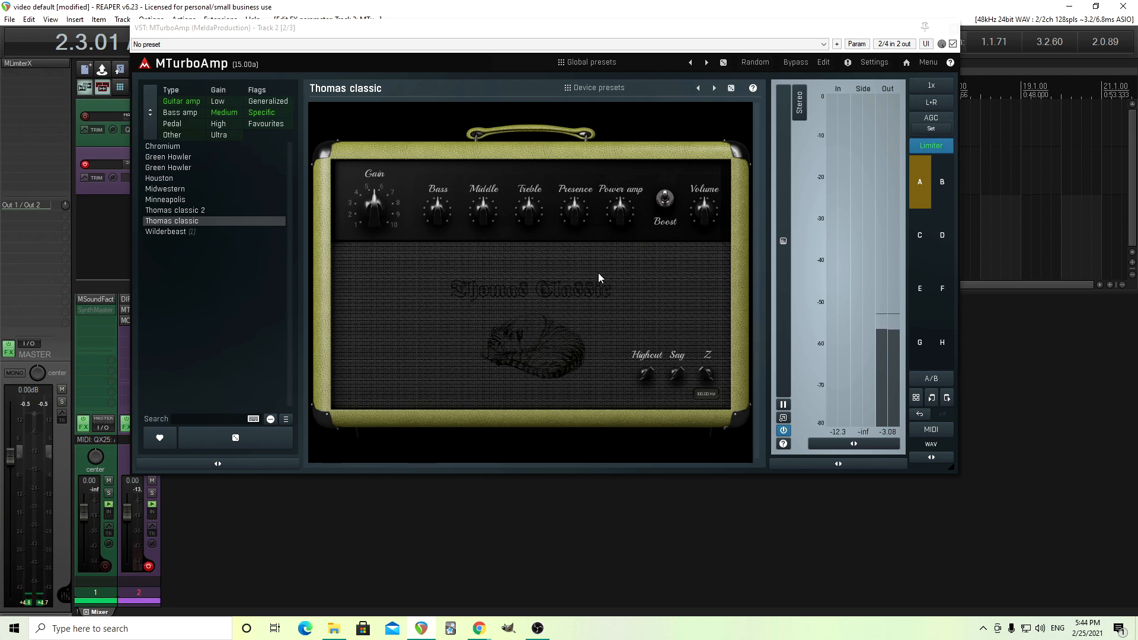
- Switch to settings slot B and show the amp's Distortion stages in edit mode
click(941, 189)
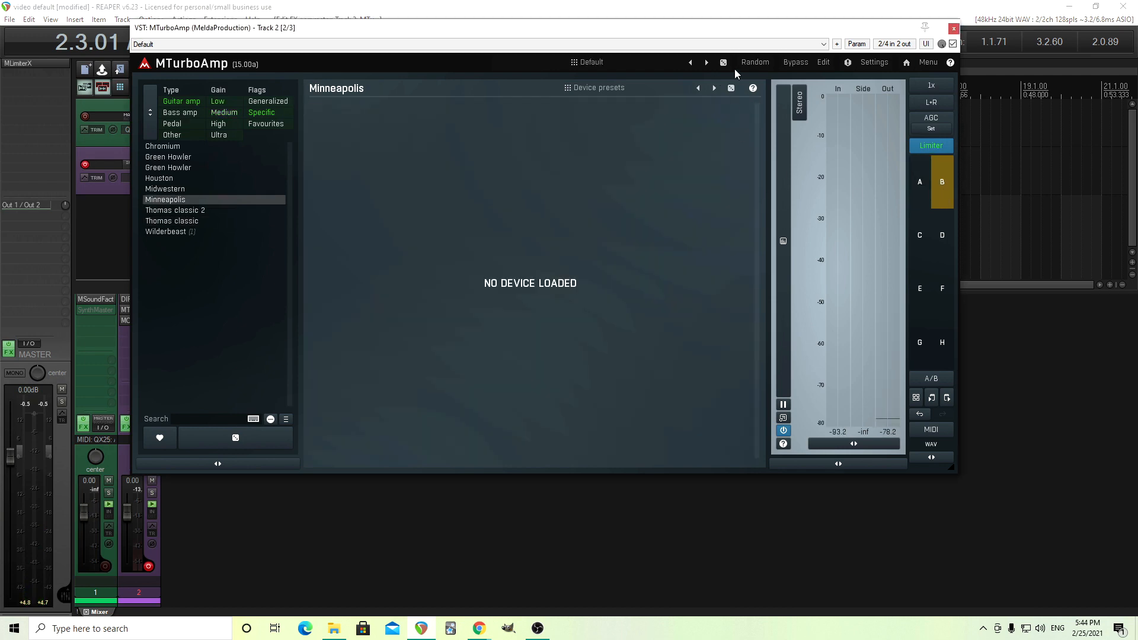
click(824, 68)
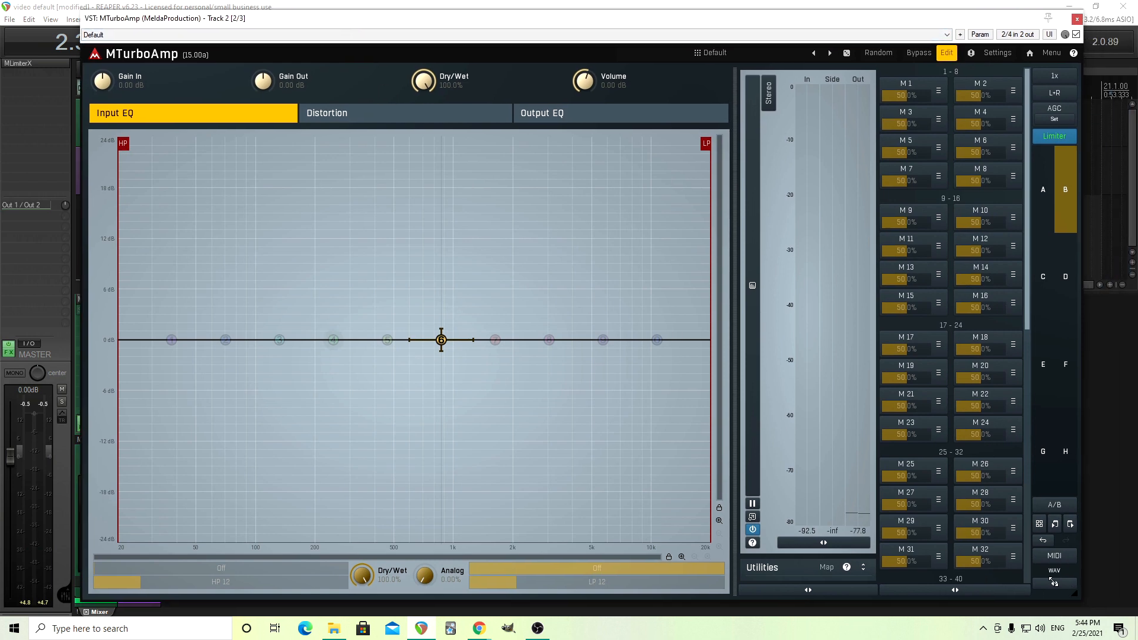
click(377, 122)
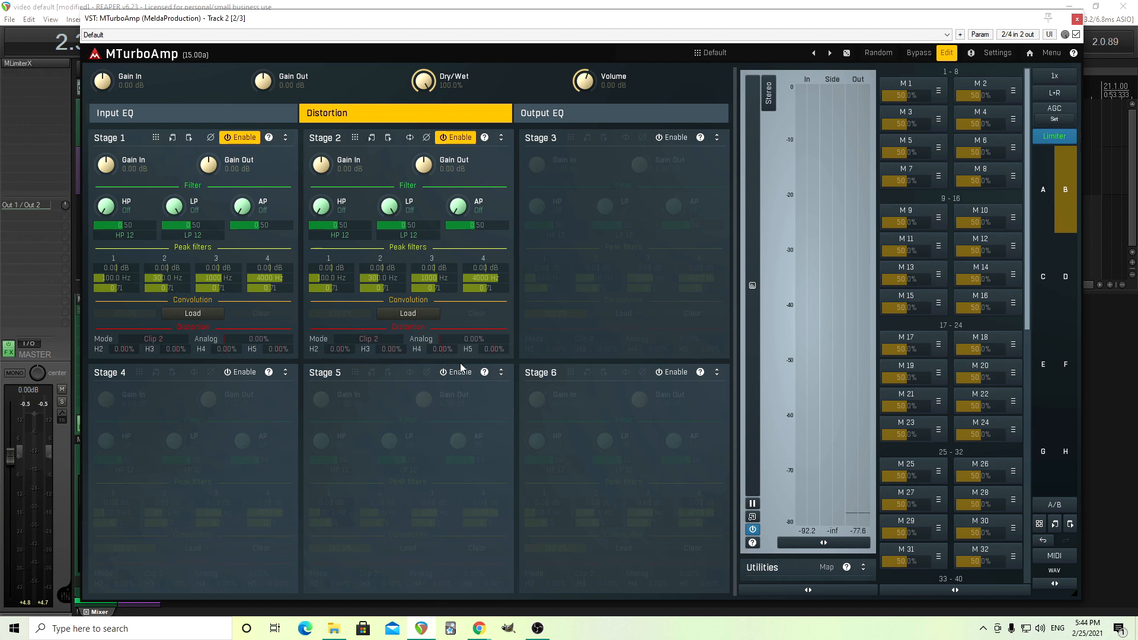
- Enable distortion Stage 6 and set its mode to Clip 1
click(671, 375)
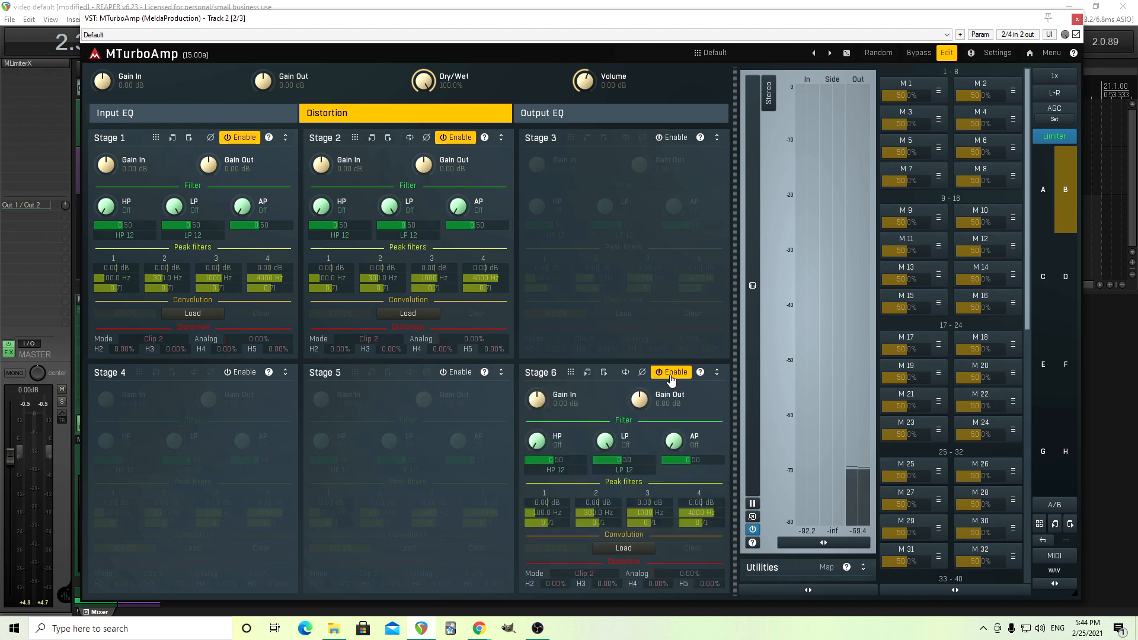
click(593, 578)
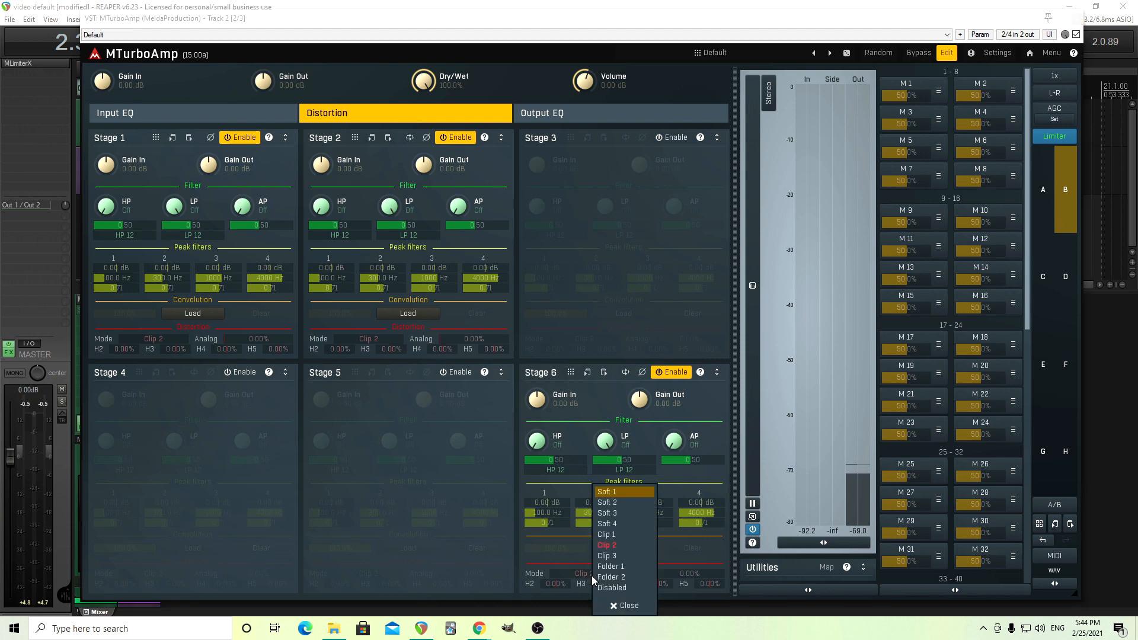
click(620, 535)
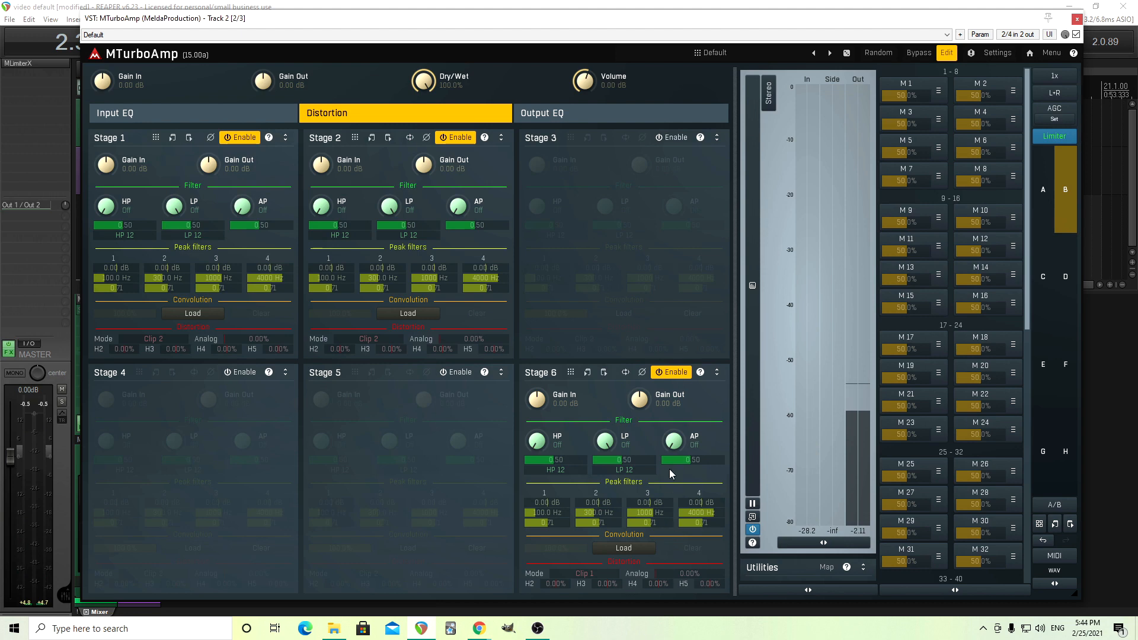
- Set the Gain Out of distortion Stage 6 to -8 dB
double_click(640, 399)
click(685, 522)
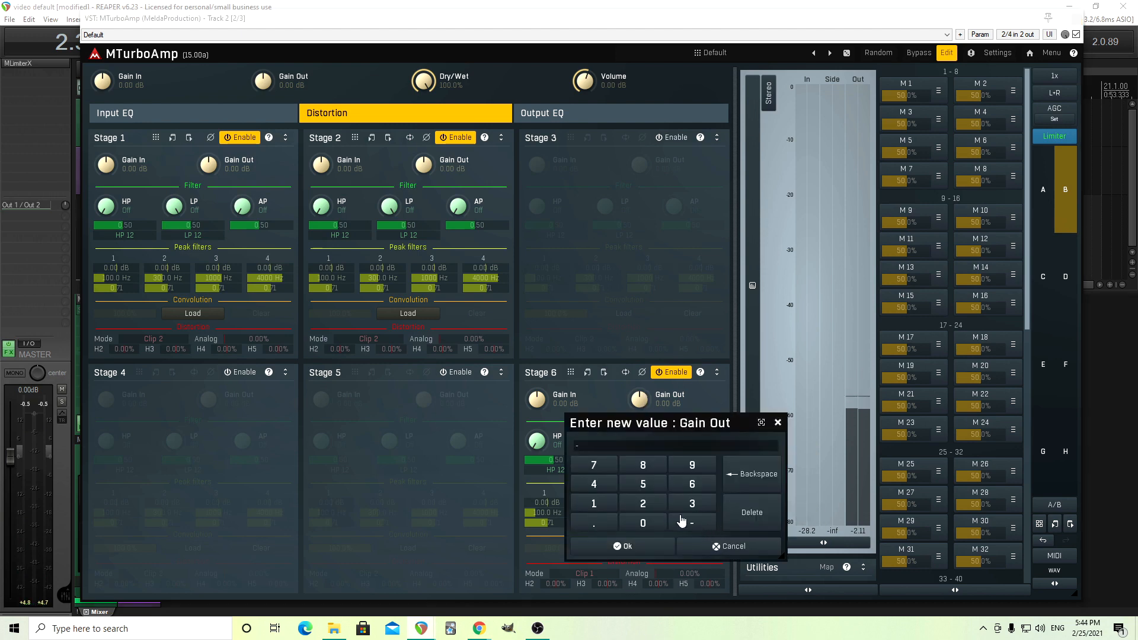
click(646, 468)
click(643, 548)
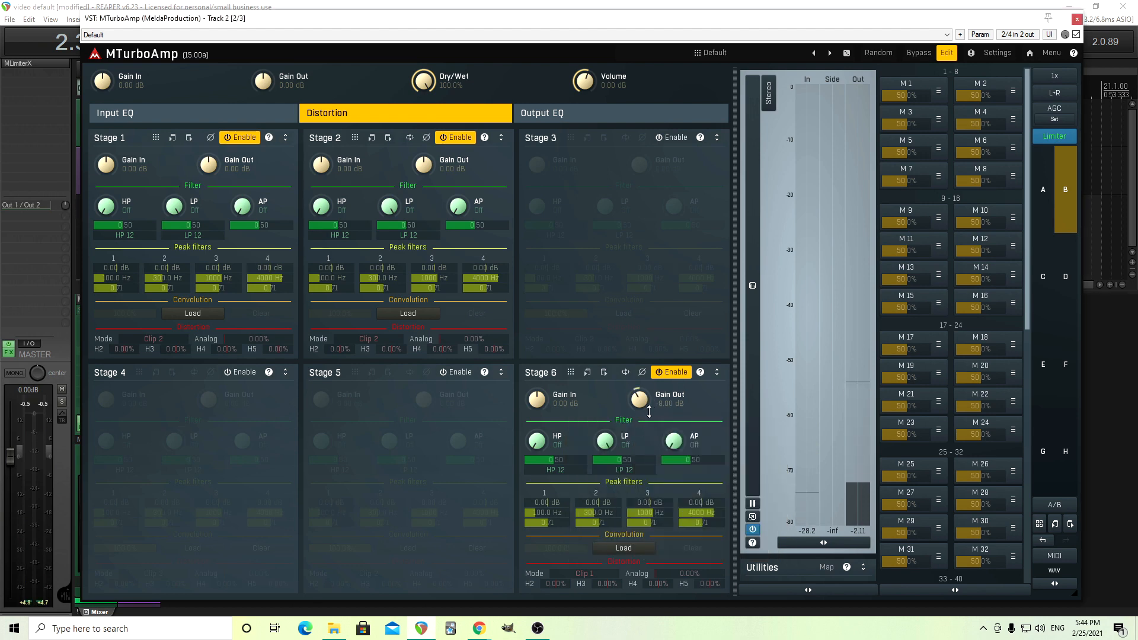
- Assign the global Gain In to multiparameter 1 and the global Gain Out to multiparameter 8
click(939, 92)
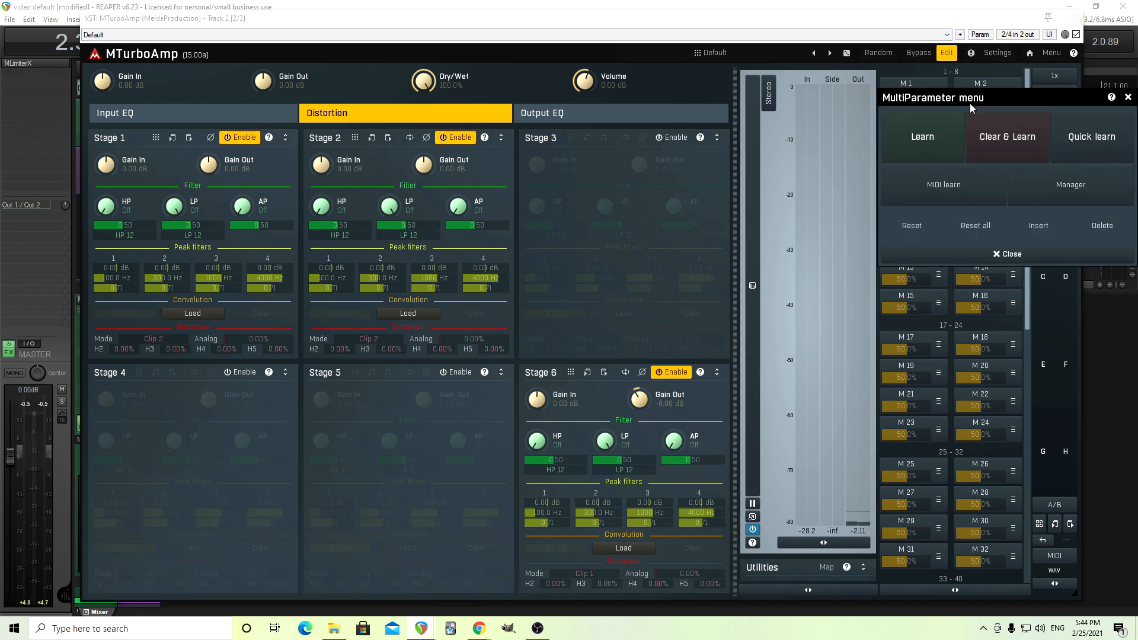
click(968, 159)
click(103, 82)
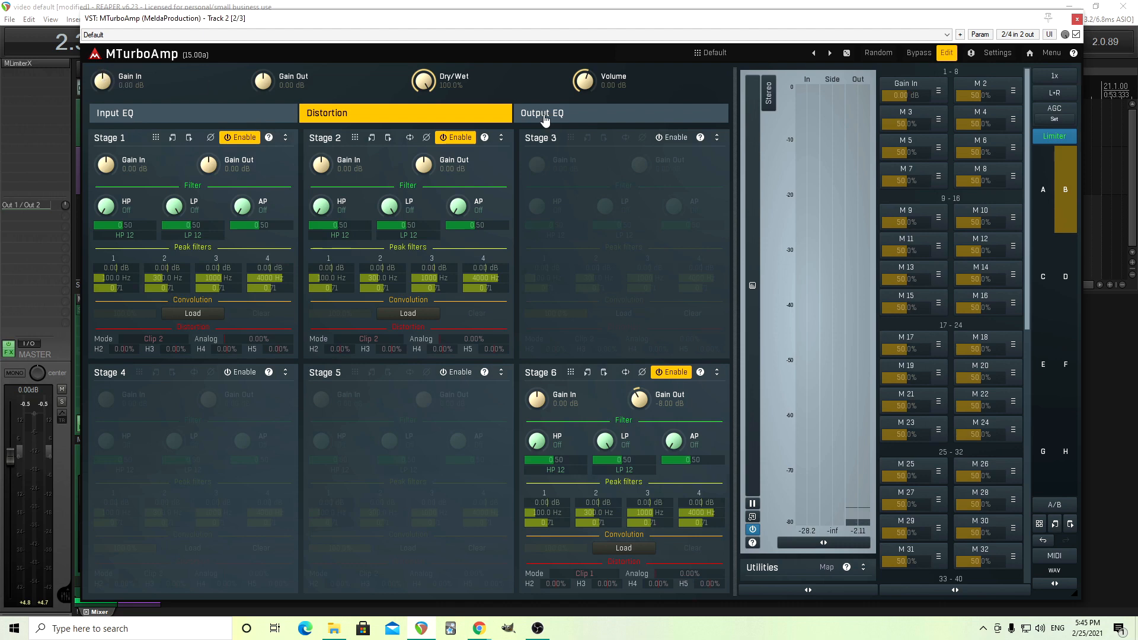
click(1014, 178)
click(1097, 224)
click(274, 81)
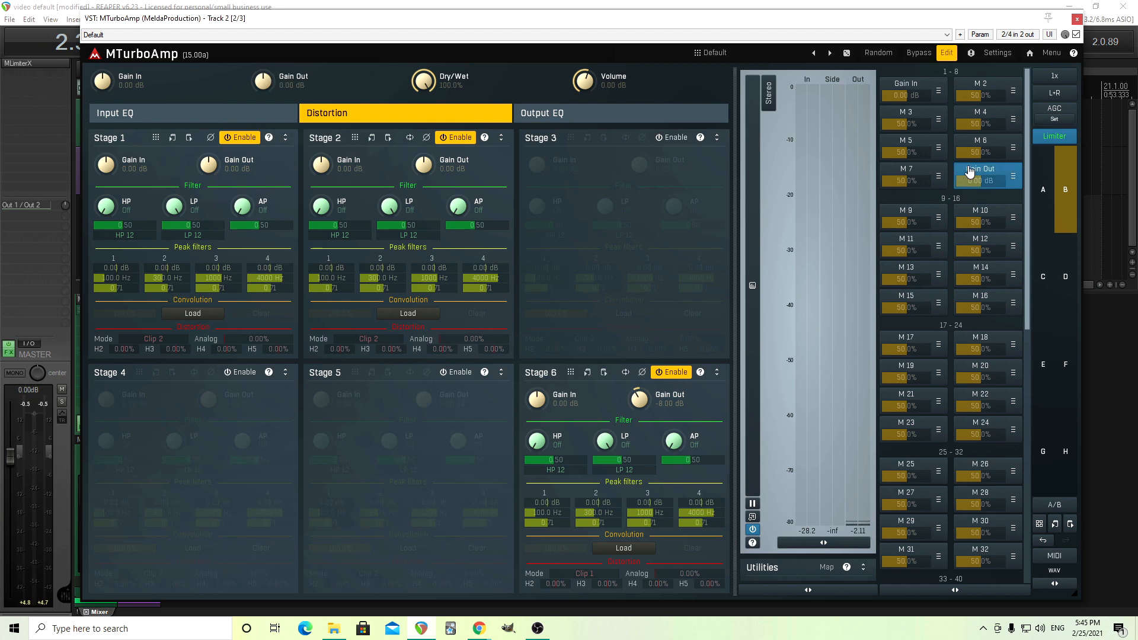
- Rename multiparameter 8 to Volume and multiparameter 1 to Gain
click(968, 171)
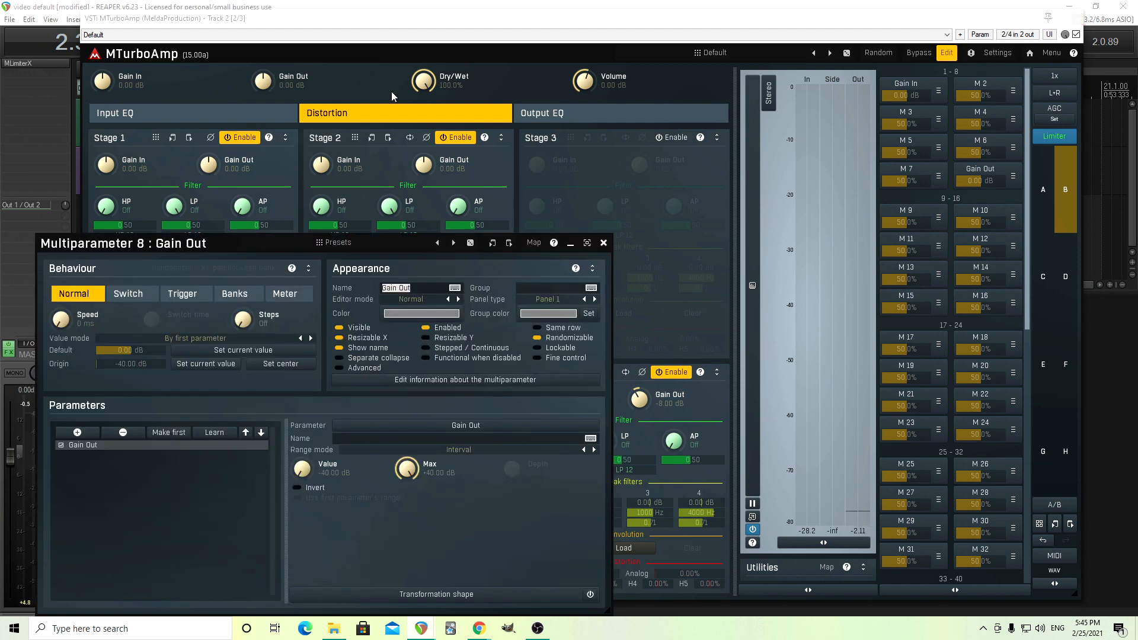
text(Volume)
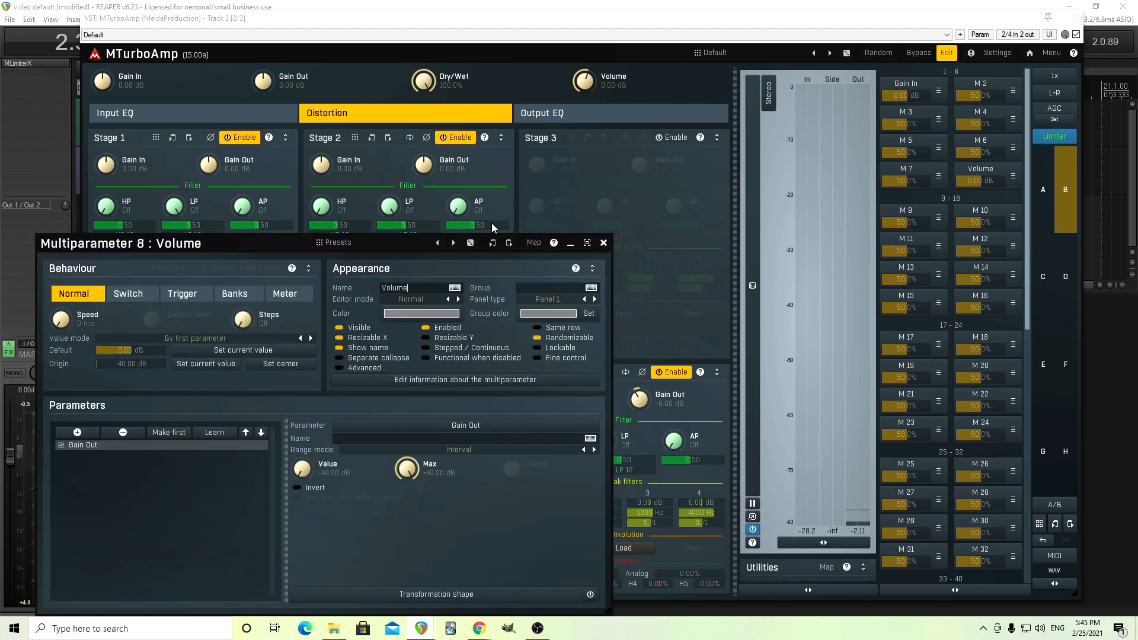
click(603, 244)
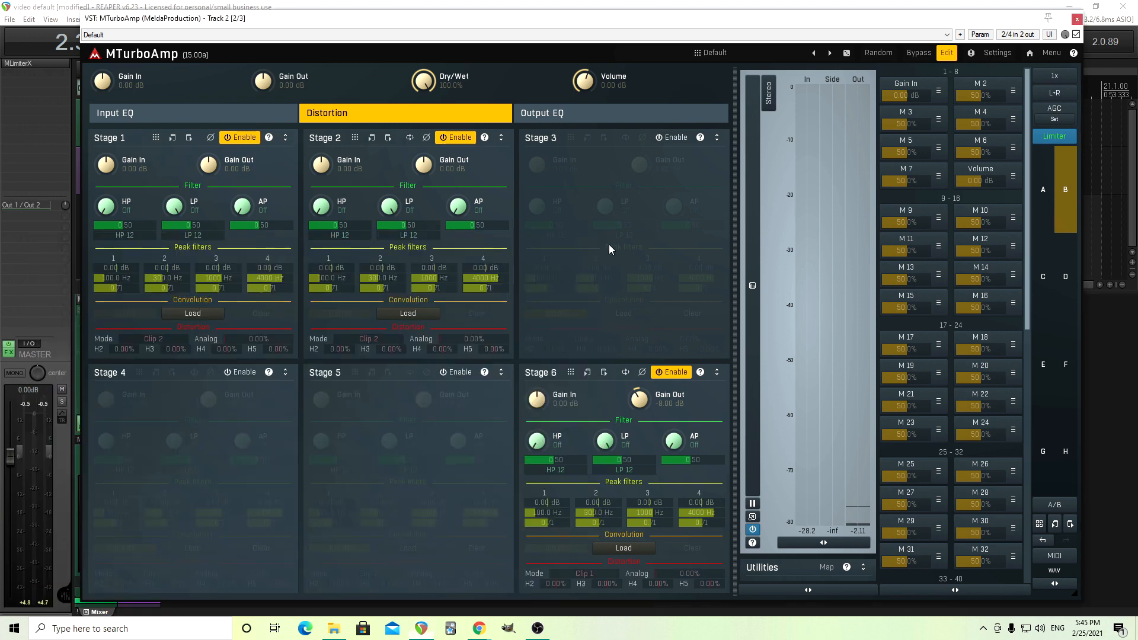
click(907, 86)
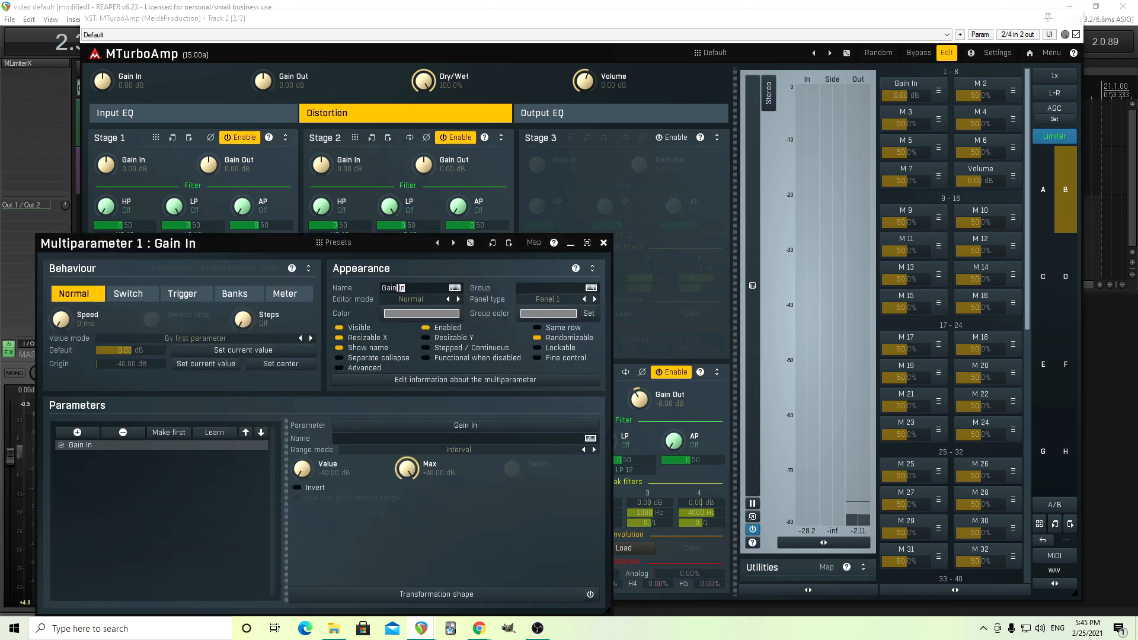
key(BackSpace)
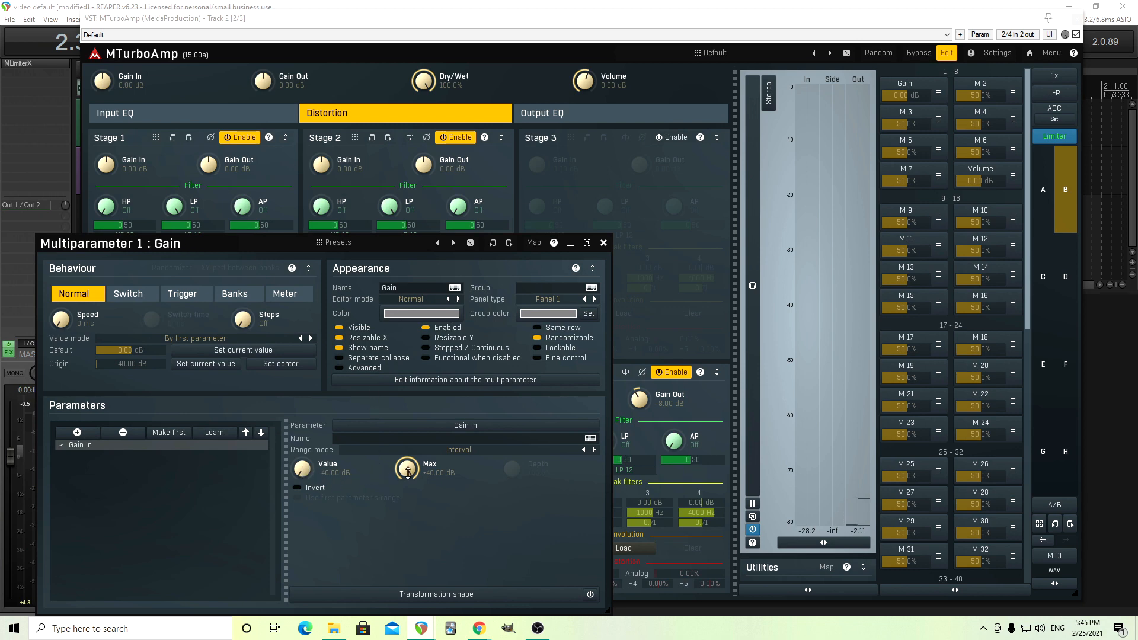
- Limit the Gain multiparameter's range to a minimum of -20 dB and a maximum of +20 dB
right_click(305, 468)
click(350, 577)
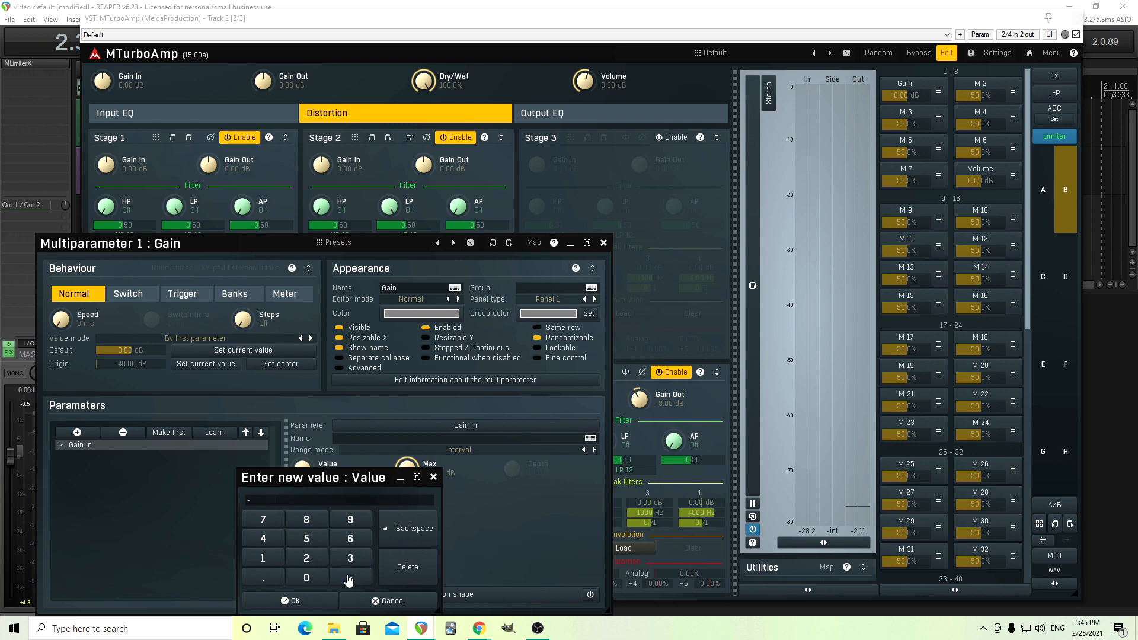
click(310, 561)
click(319, 602)
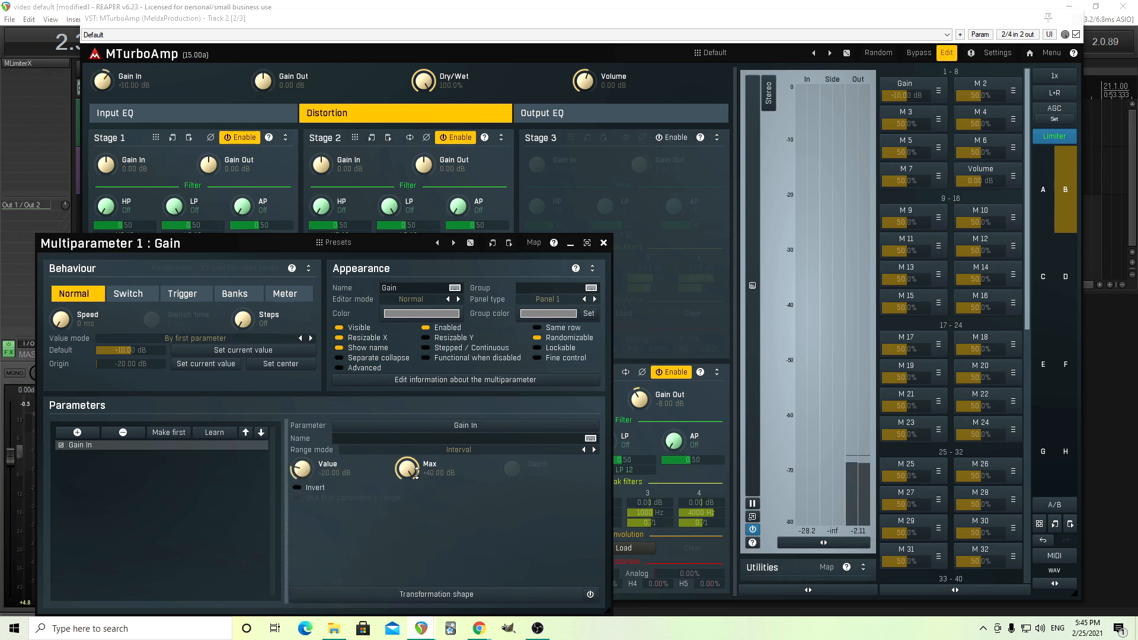
right_click(415, 465)
click(410, 560)
click(411, 578)
click(398, 600)
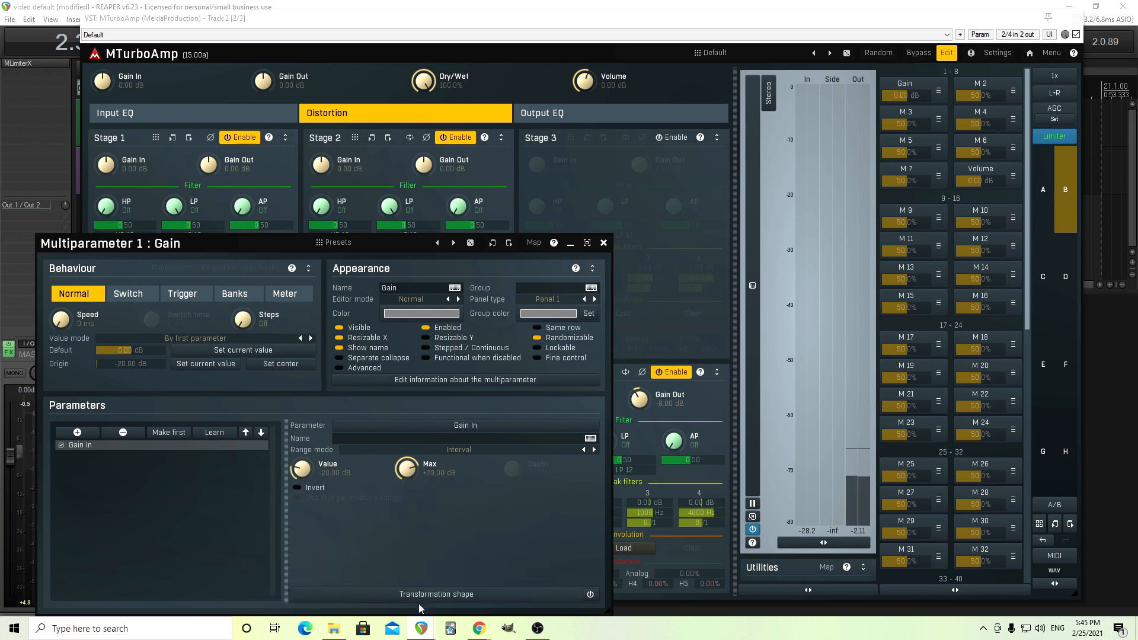
click(604, 244)
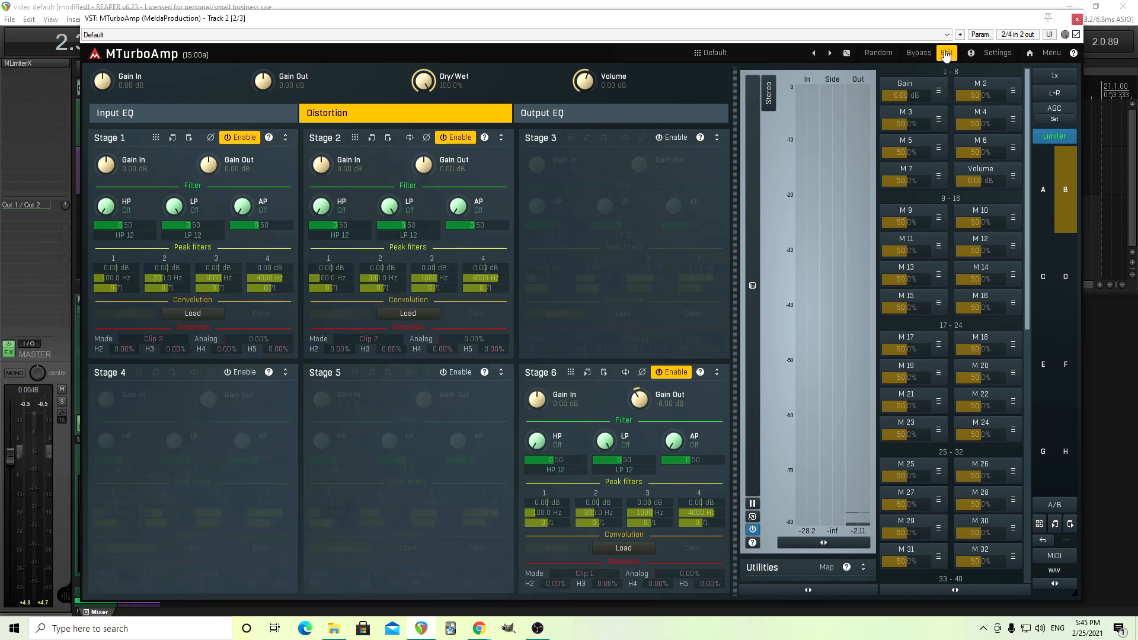
- Try the Gain control at about +14 dB outside edit mode, then return to editing and reset it to 0 dB
click(949, 56)
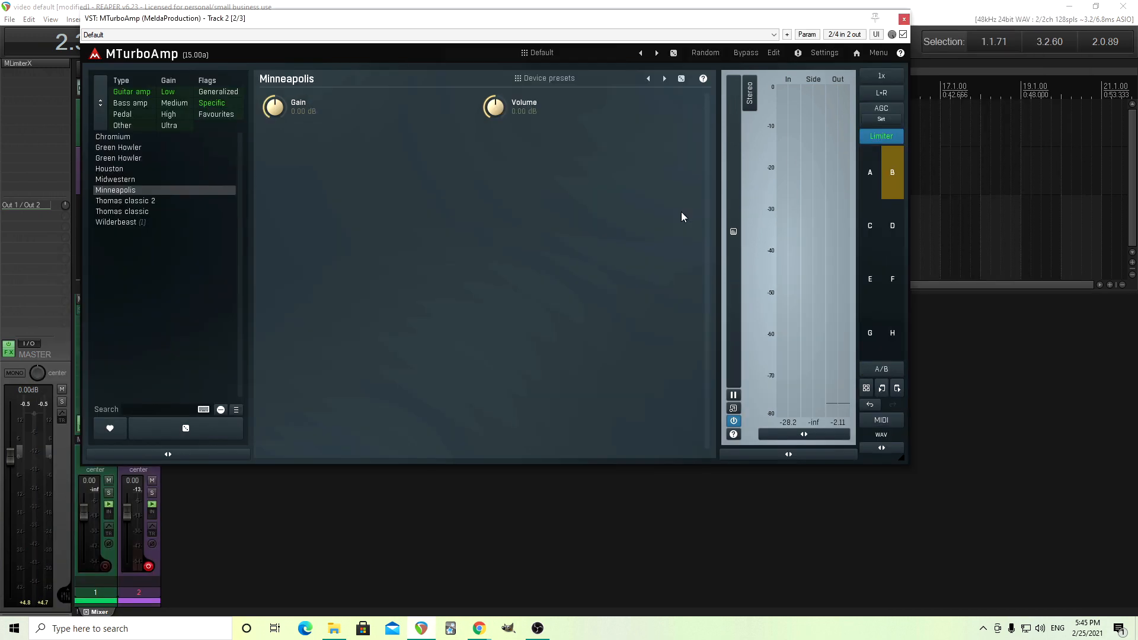
click(774, 54)
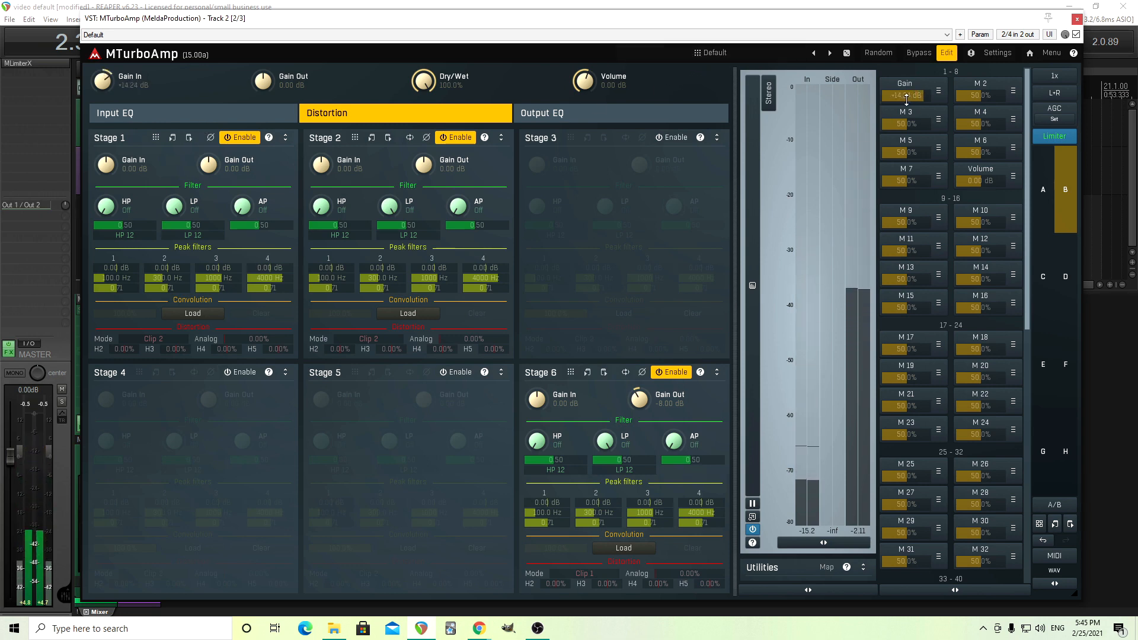
drag(908, 101, 903, 90)
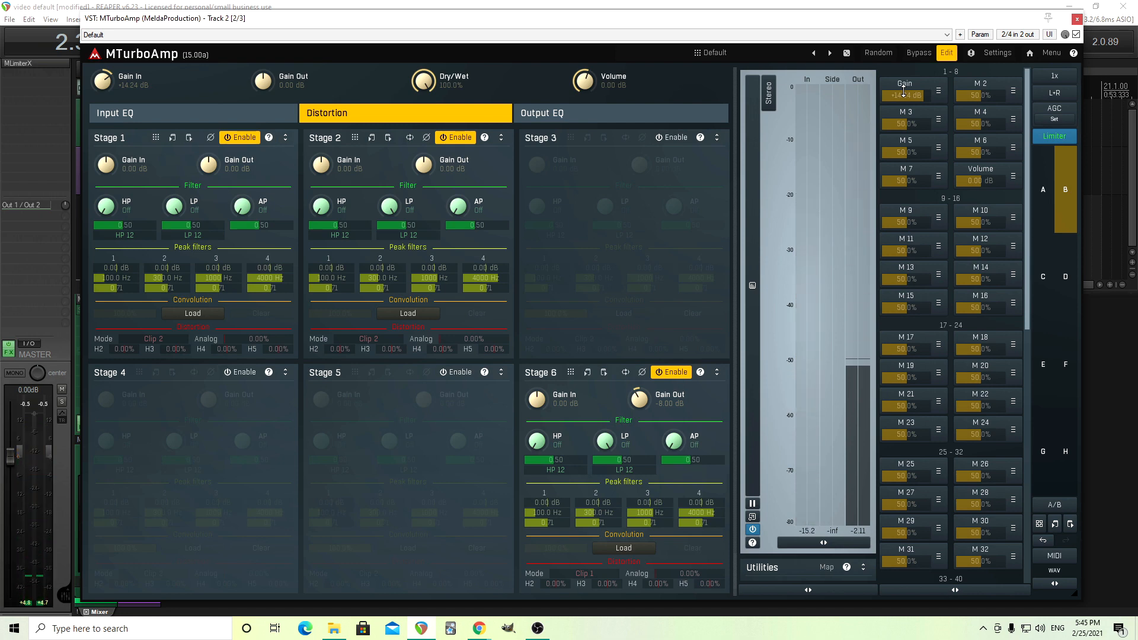
double_click(903, 91)
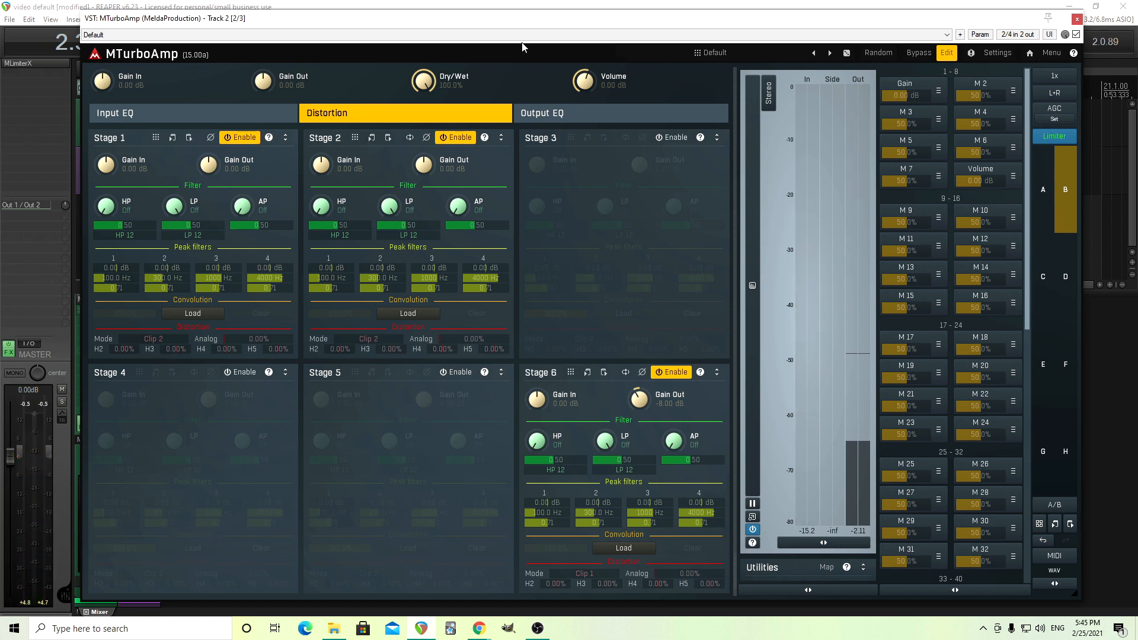
- In the Input EQ, set the high-pass filter to about 61 Hz and the low-pass filter to about 7350 Hz
drag(497, 25, 580, 29)
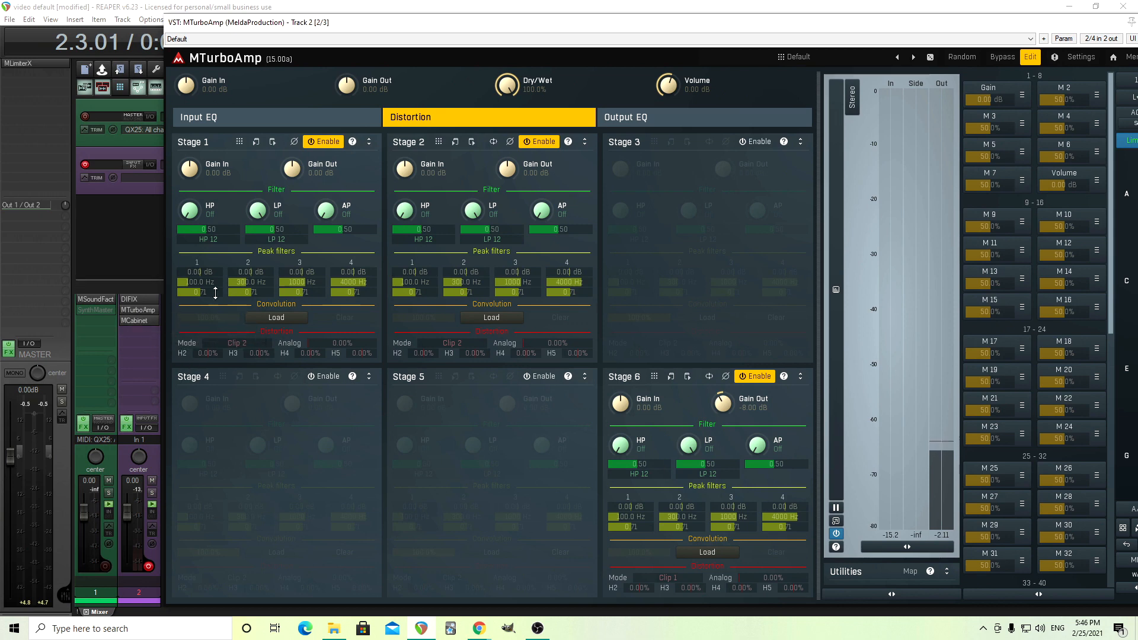
drag(427, 22, 363, 26)
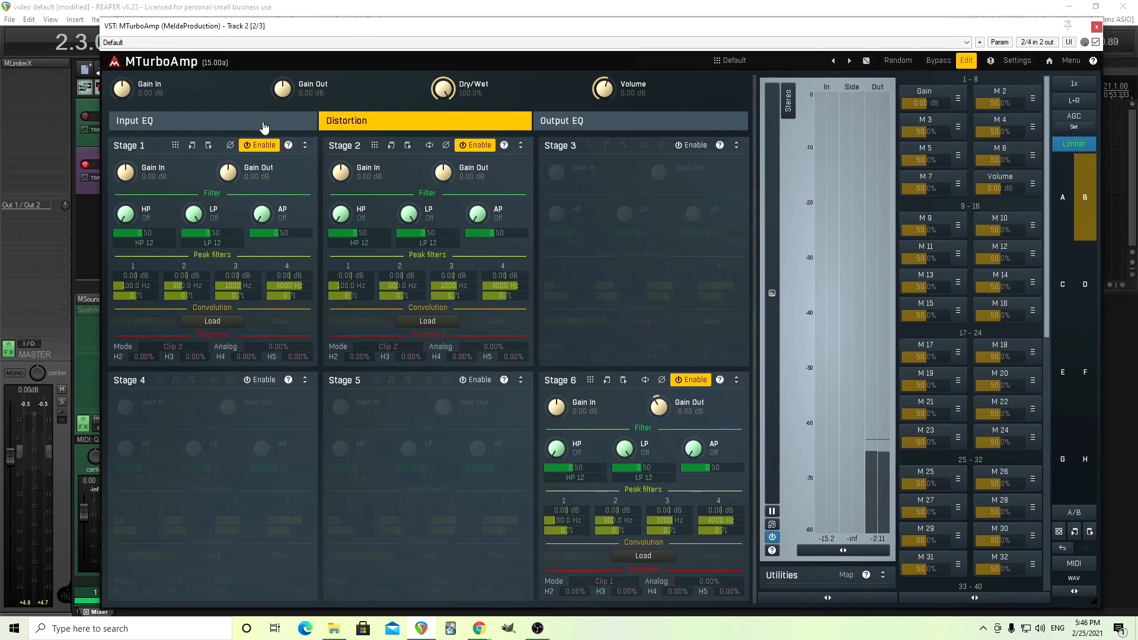
click(209, 126)
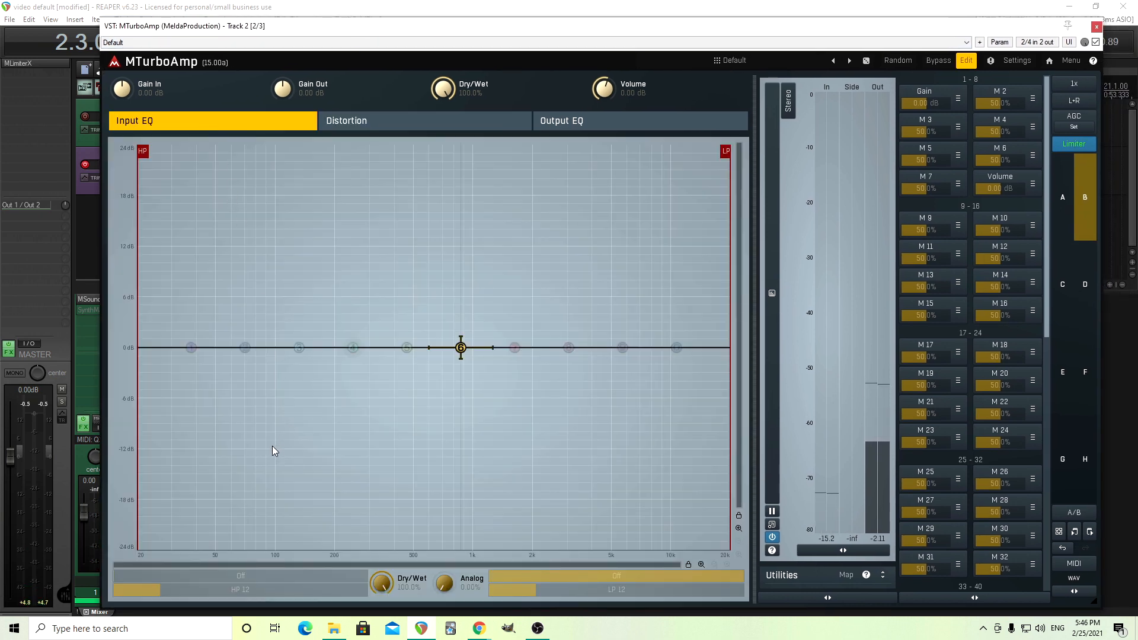
drag(144, 148, 237, 148)
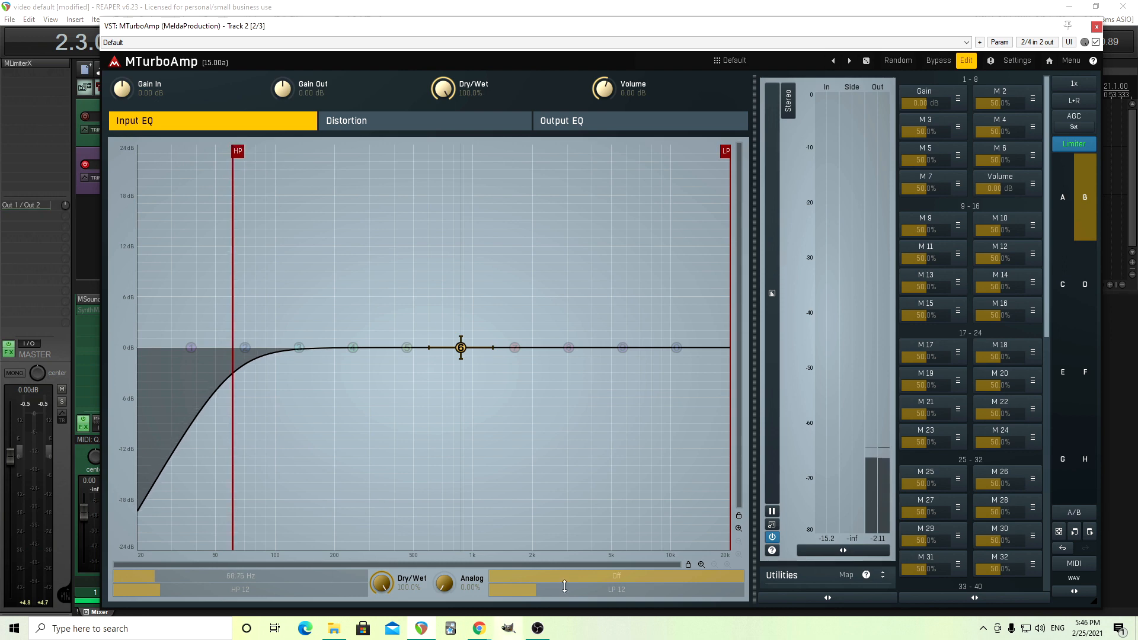
drag(722, 150, 636, 146)
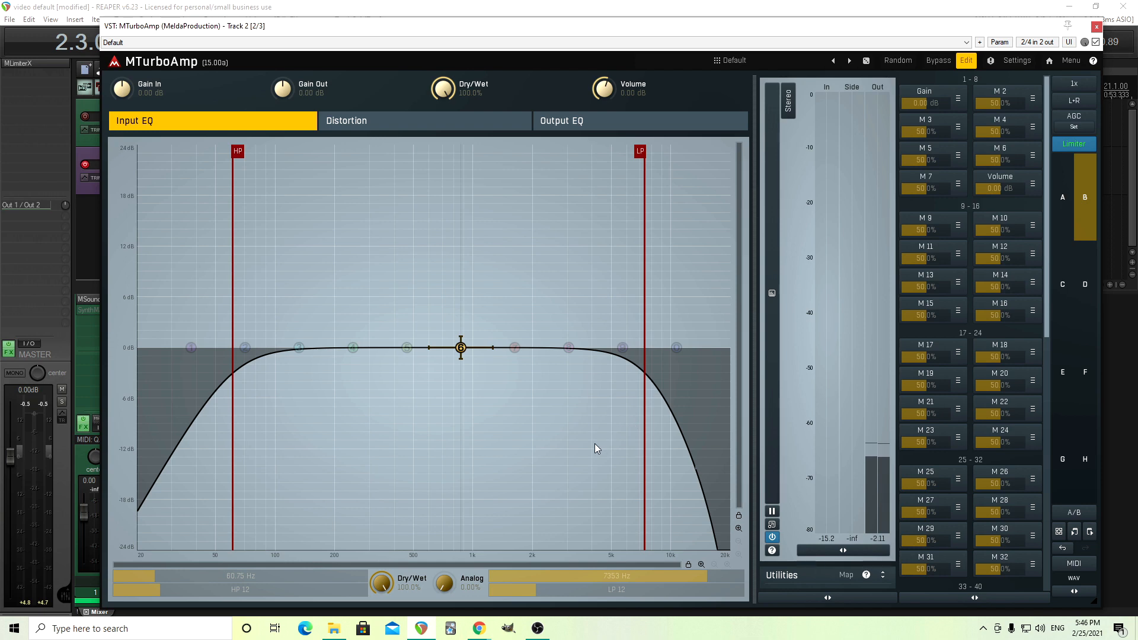
- Raise the Gain multiparameter to about +14.7 dB and enable Input EQ band 1 as a high-pass filter with slope 1
drag(926, 103, 943, 103)
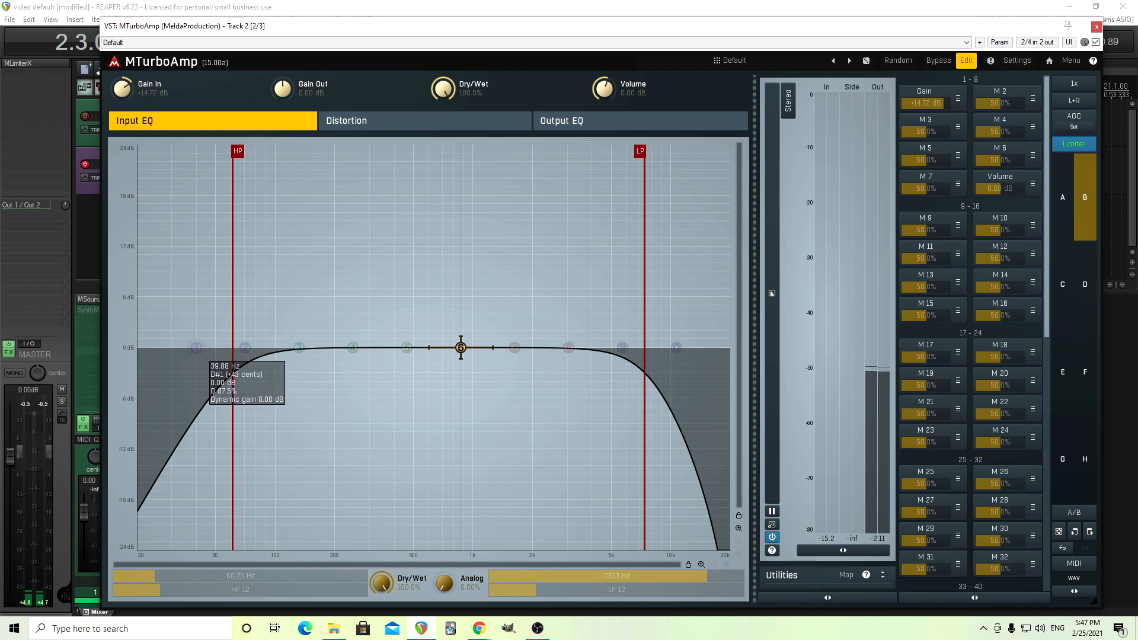
double_click(197, 348)
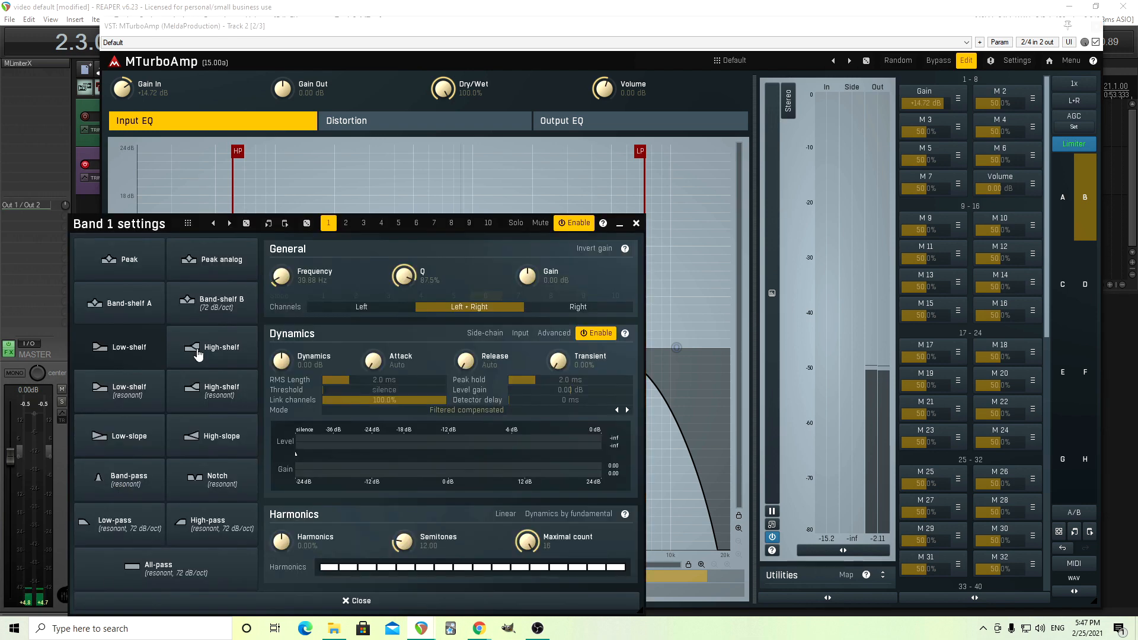
click(201, 535)
click(324, 298)
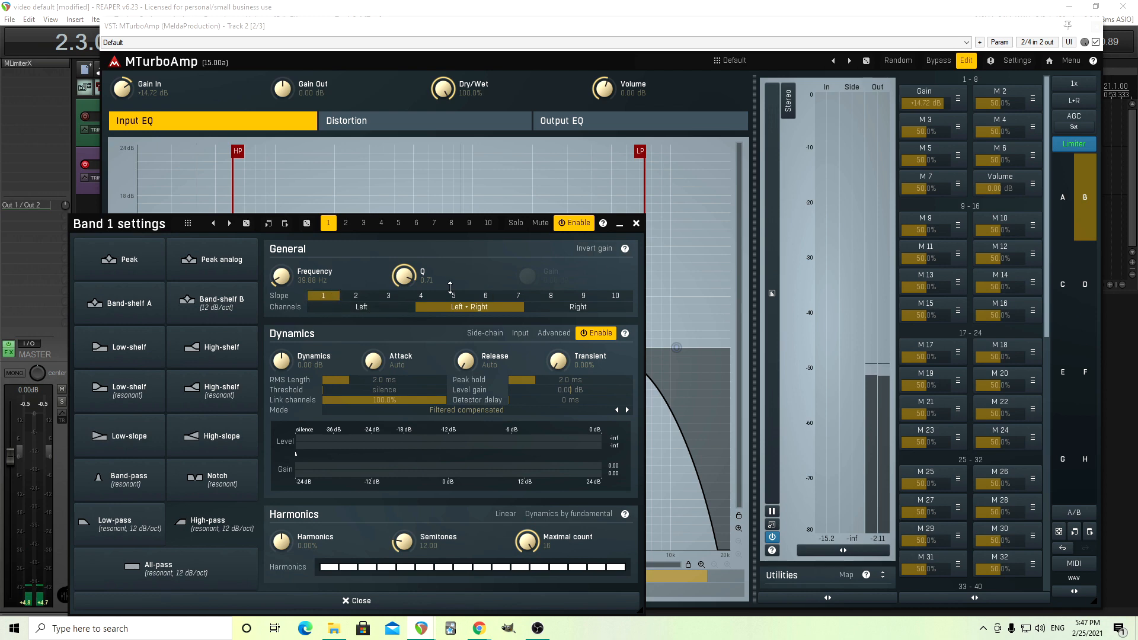
click(637, 224)
- Sweep the band 1 high-pass cutoff upward in the Input EQ and place it at about 250 Hz
drag(203, 346, 230, 347)
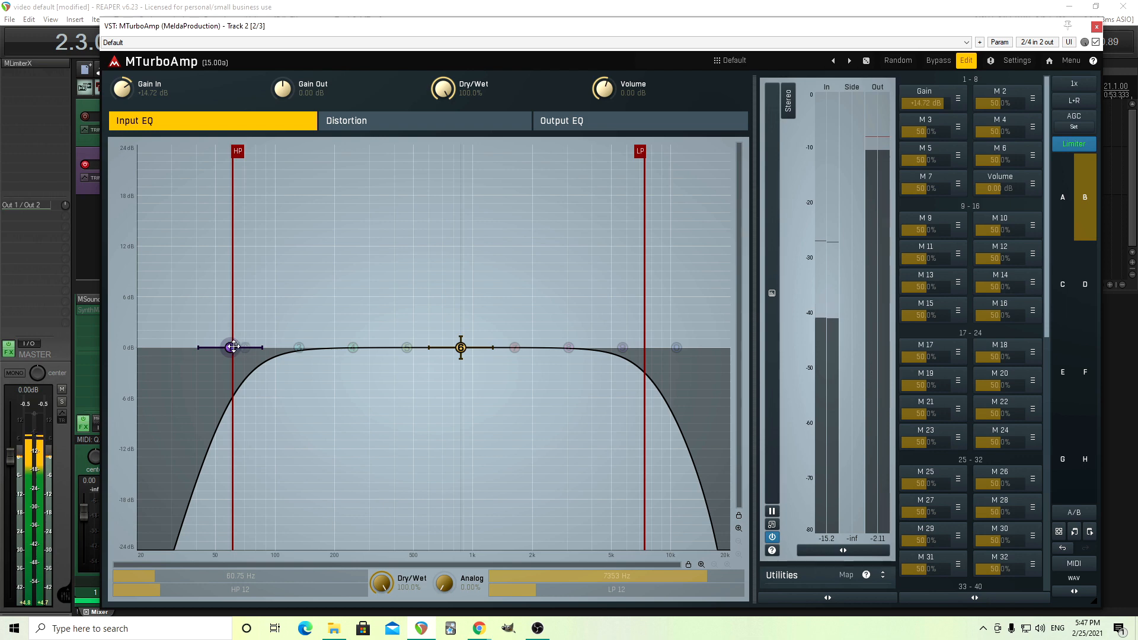
drag(230, 347, 372, 343)
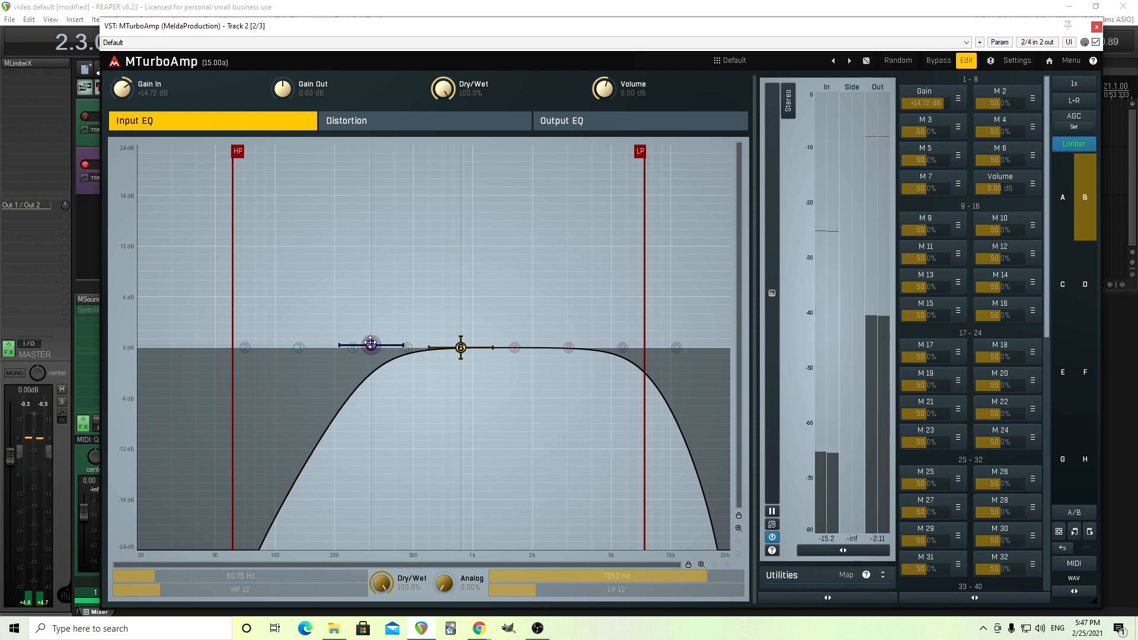
drag(371, 344, 352, 347)
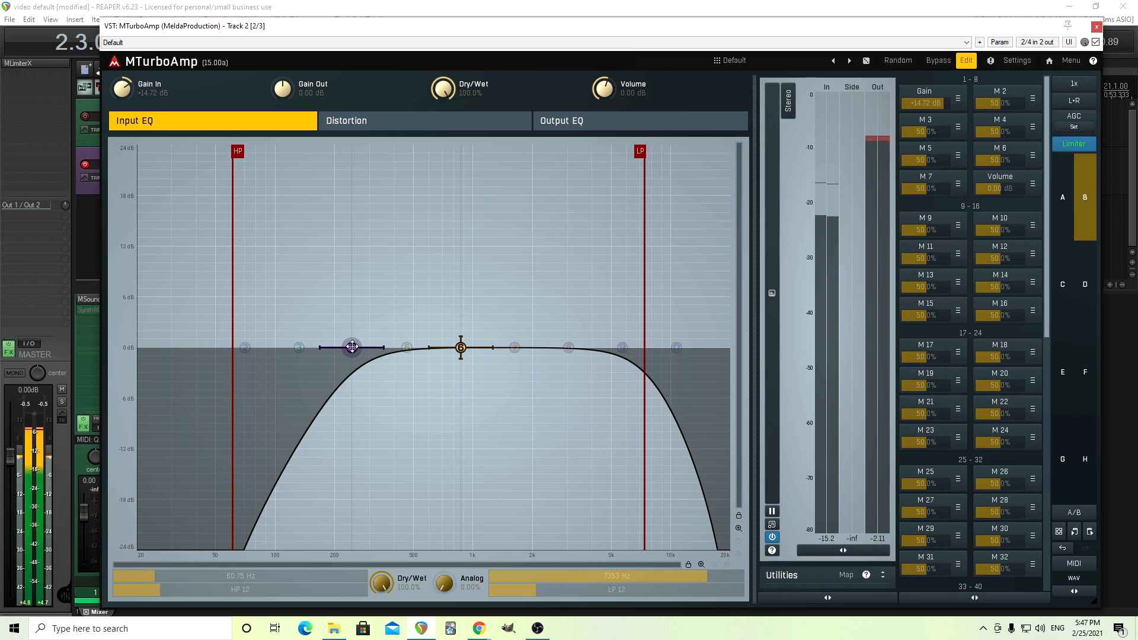
- Sweep Input EQ band 1's high-pass cutoff down to about 60 Hz for comparison, and return it to about 250 Hz
drag(352, 347, 227, 350)
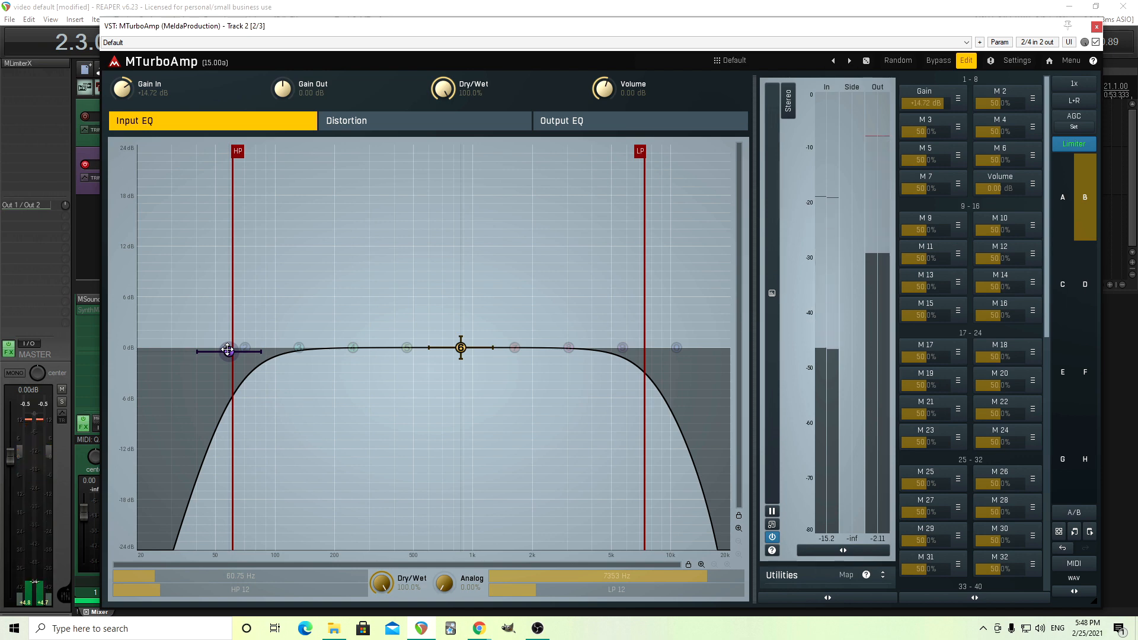
drag(227, 350, 348, 346)
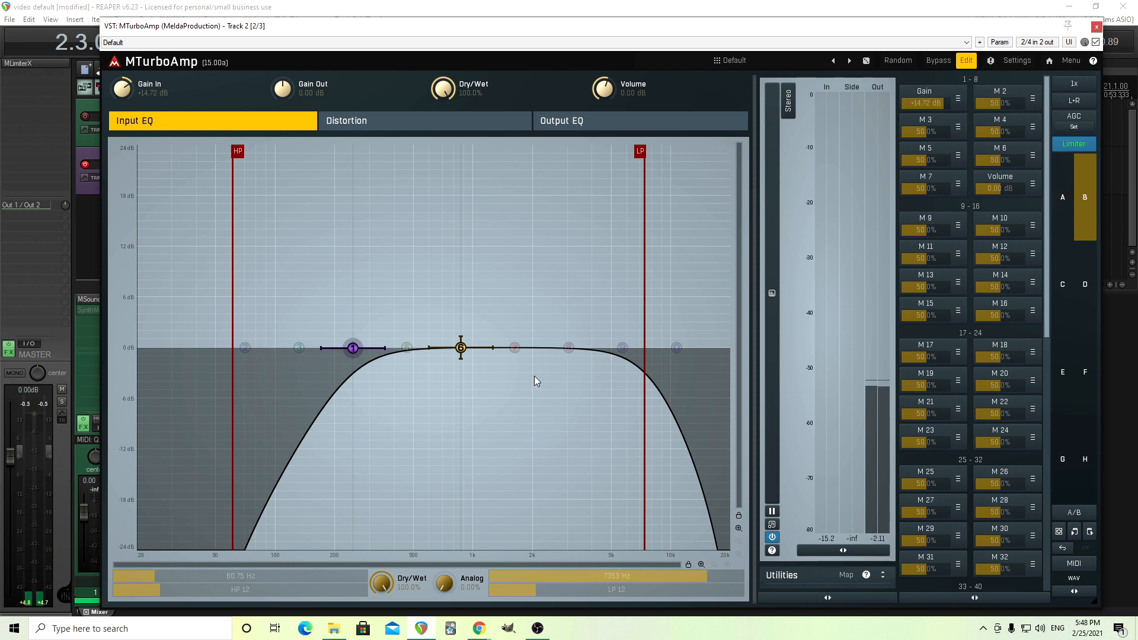
- Reset the Gain multiparameter to 0 dB and set distortion Stage 1's Gain In to +15 dB
click(470, 122)
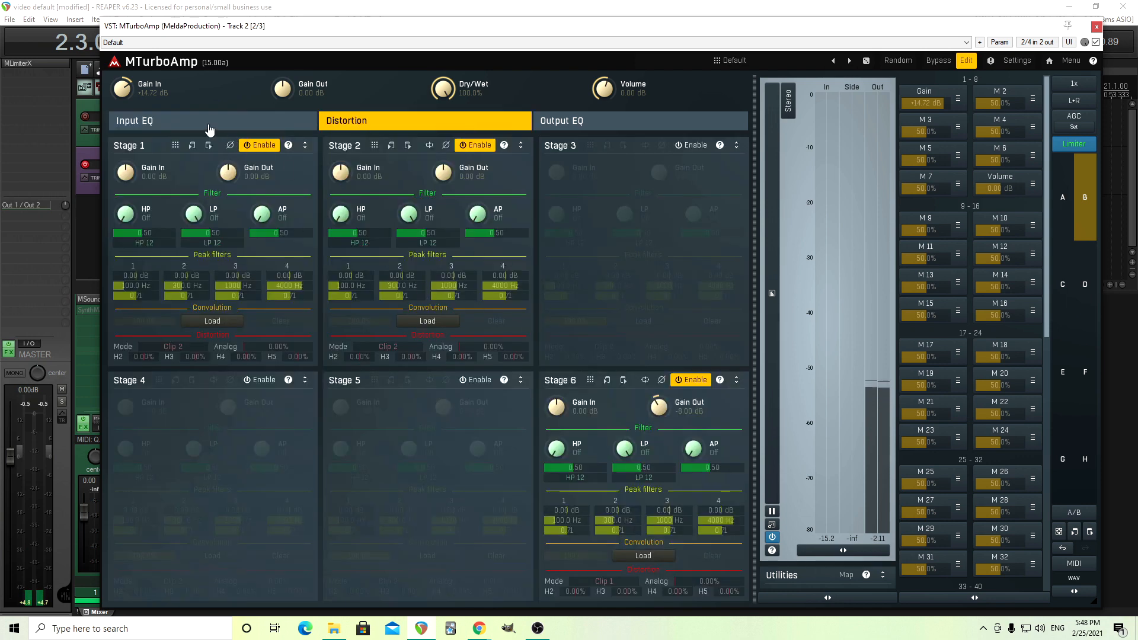
double_click(937, 102)
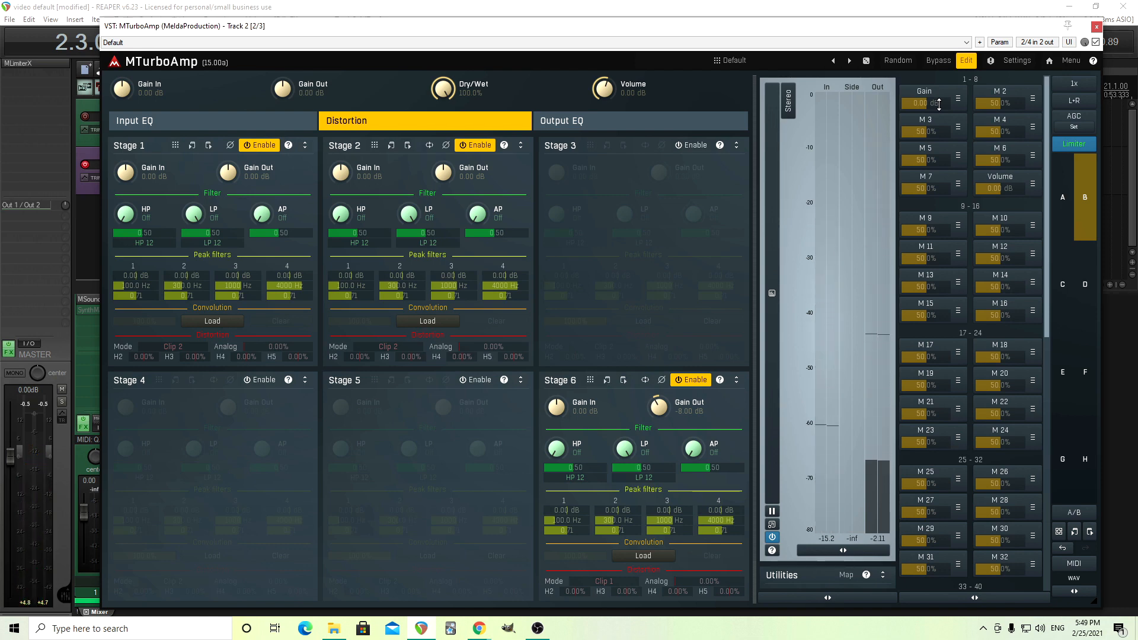
double_click(125, 177)
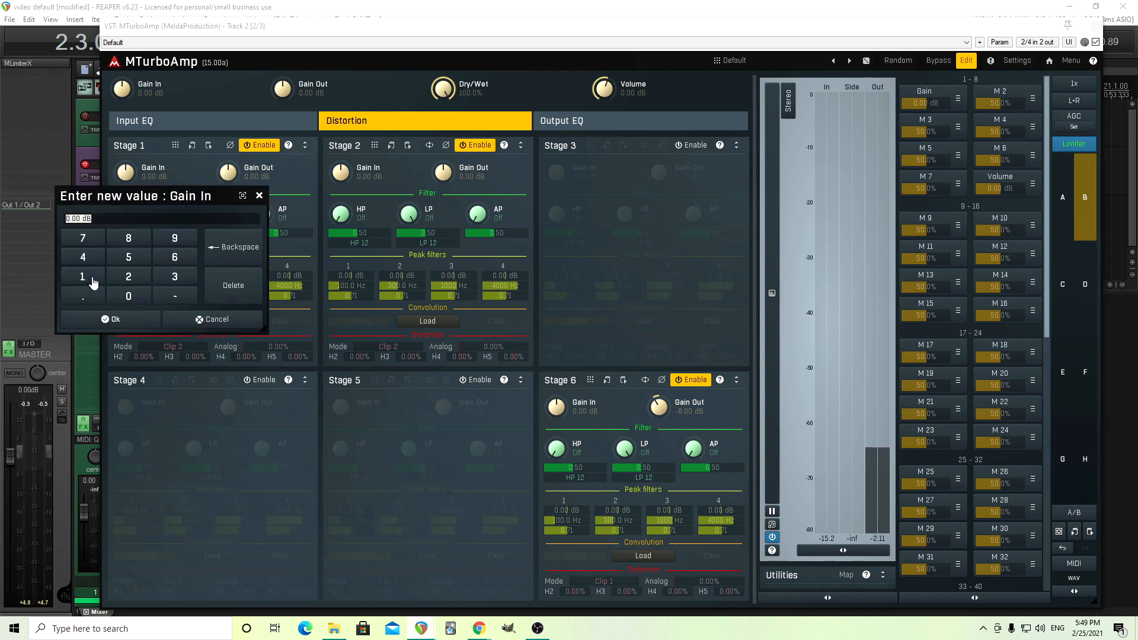
text(15)
click(139, 321)
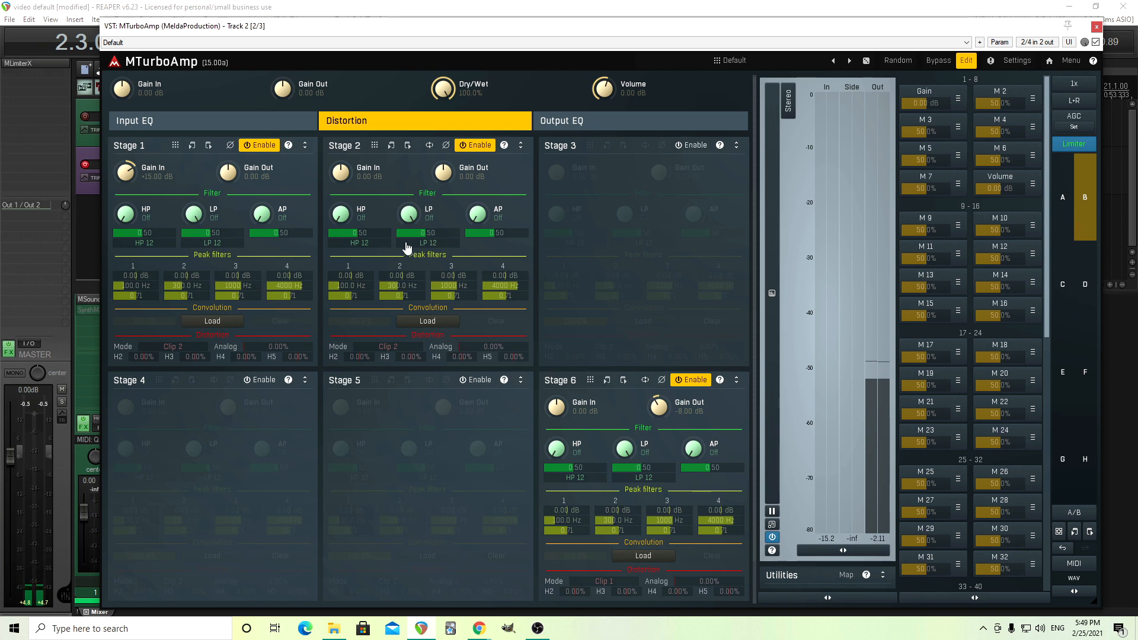
- Set distortion Stage 1's Gain Out to -6 dB
double_click(227, 172)
click(280, 296)
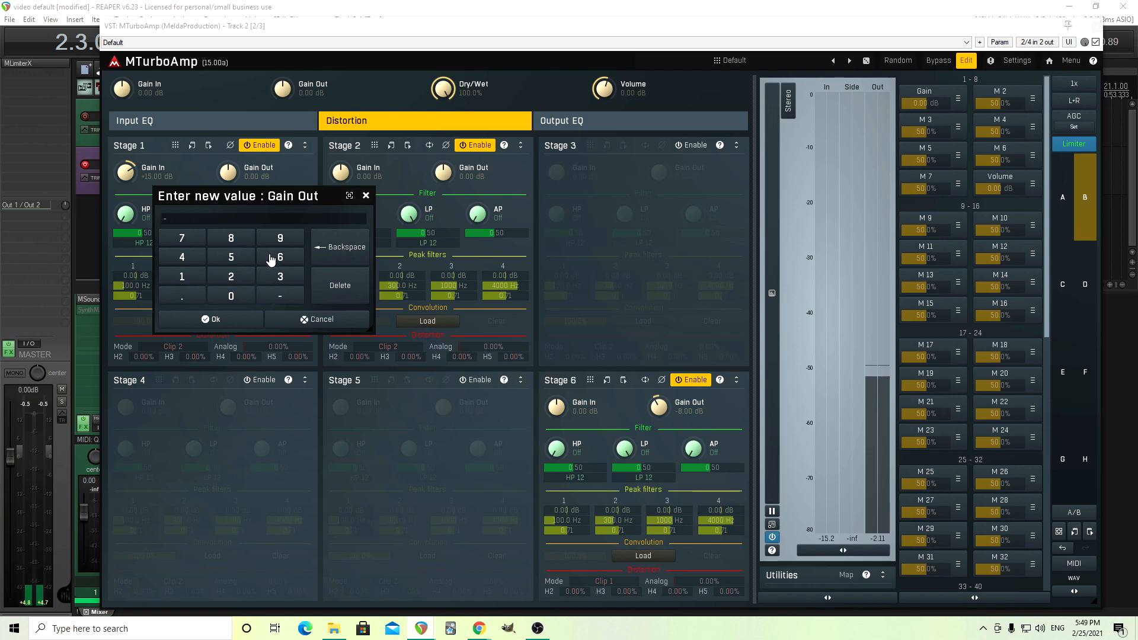
click(271, 259)
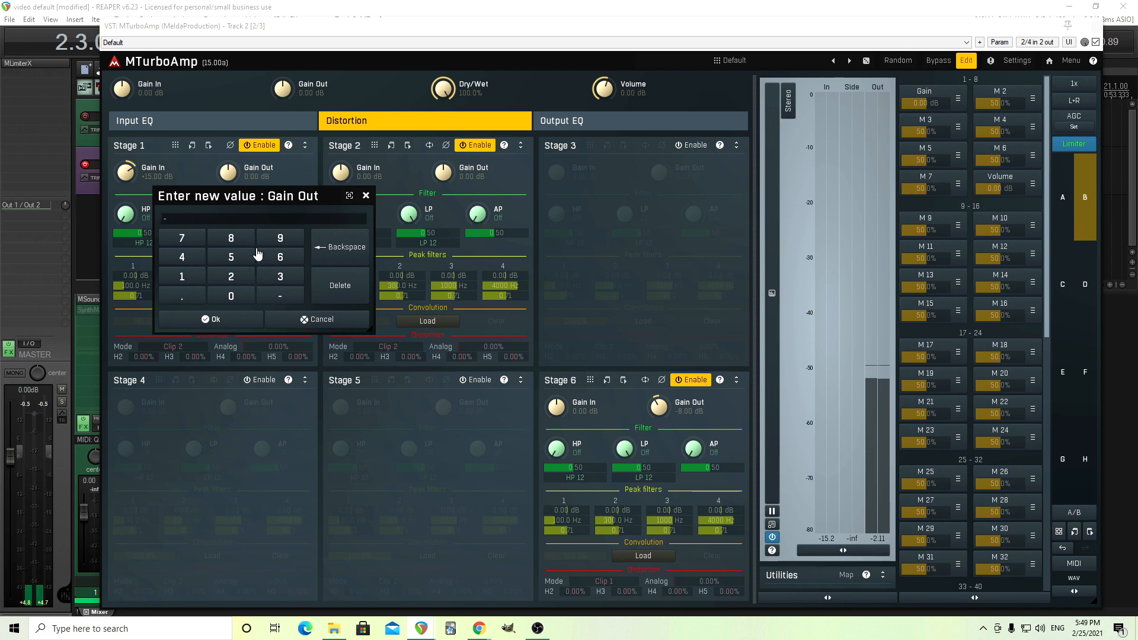
click(244, 323)
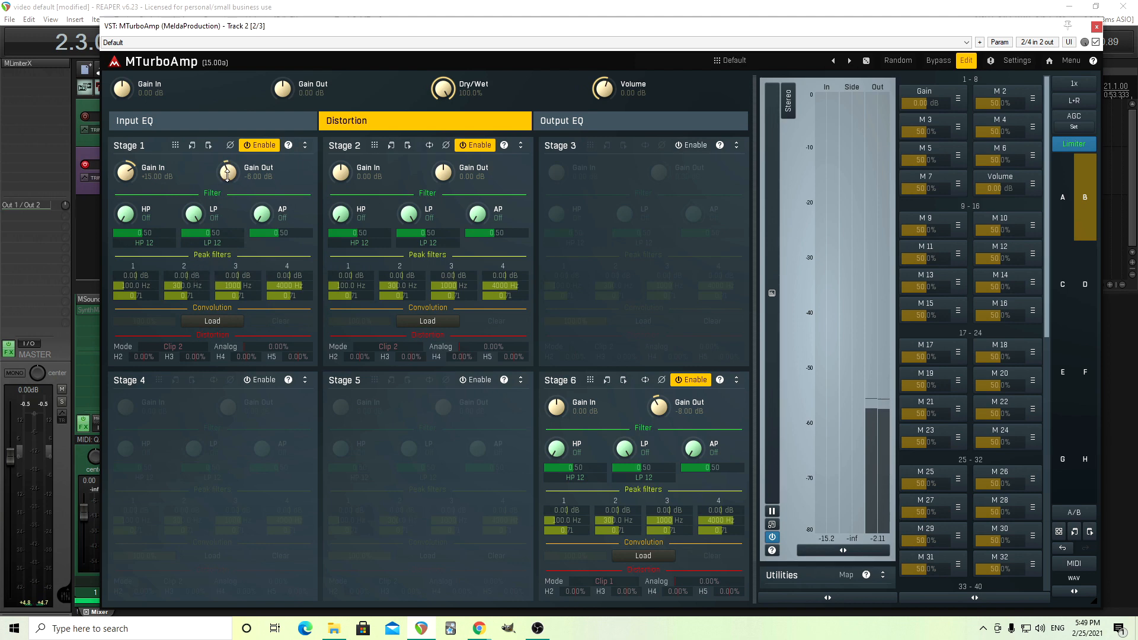
- Try +15 dB for distortion Stage 2's Gain In, and settle on +10 dB
double_click(341, 172)
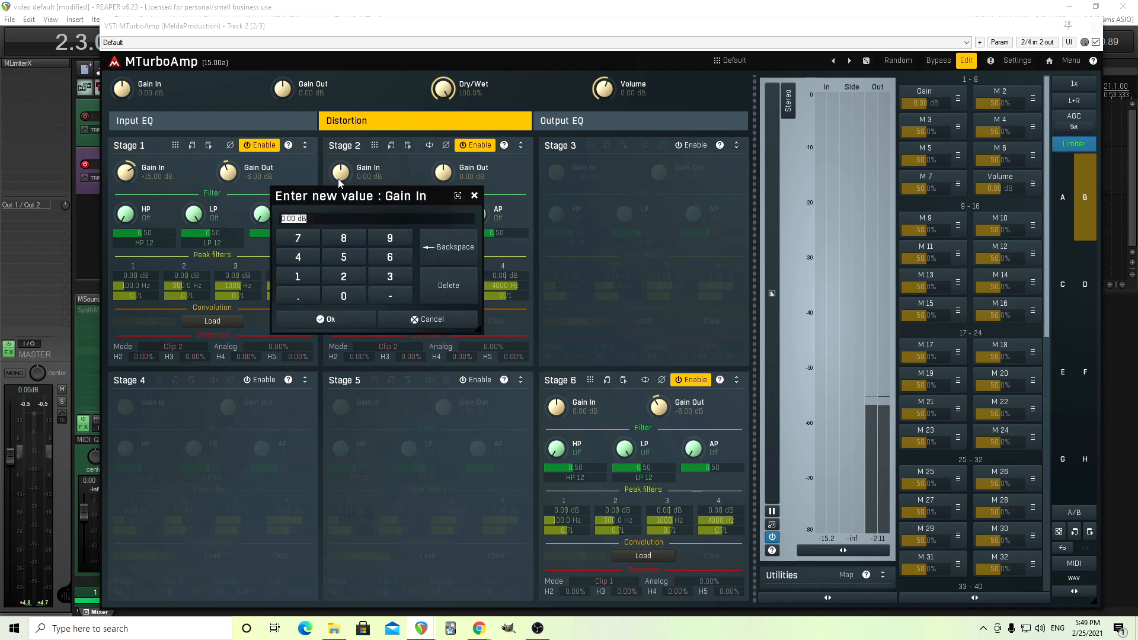
click(298, 276)
click(343, 257)
click(354, 318)
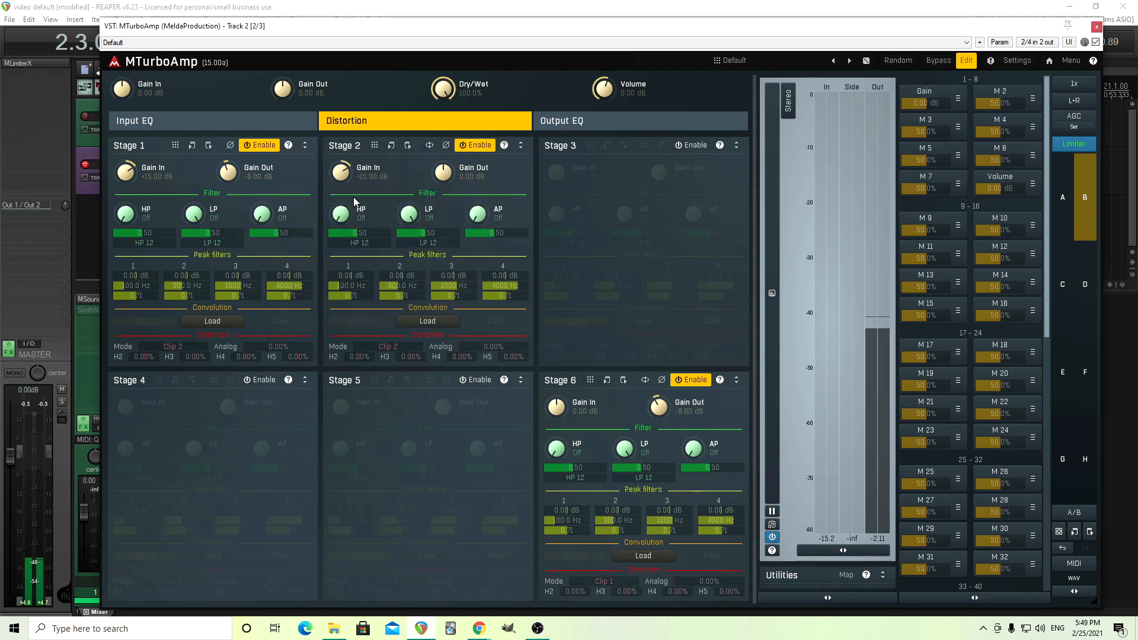
double_click(342, 173)
click(297, 276)
click(347, 297)
click(355, 317)
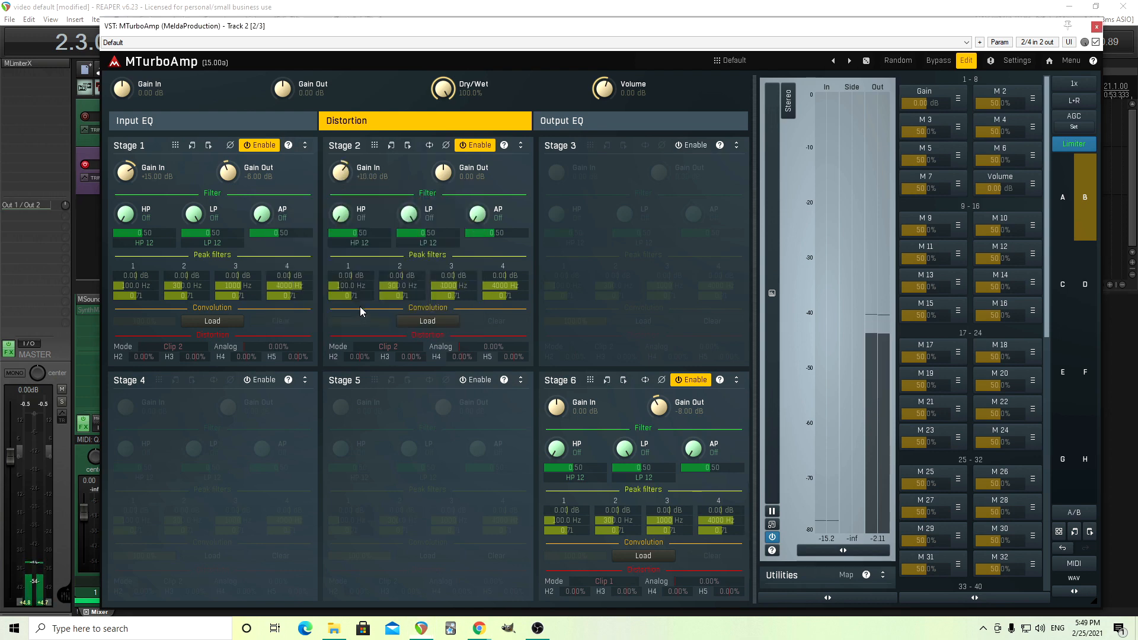
- Set Stage 2's Gain Out to -6 dB, check the device outside edit mode, and return to editing
double_click(444, 174)
click(495, 295)
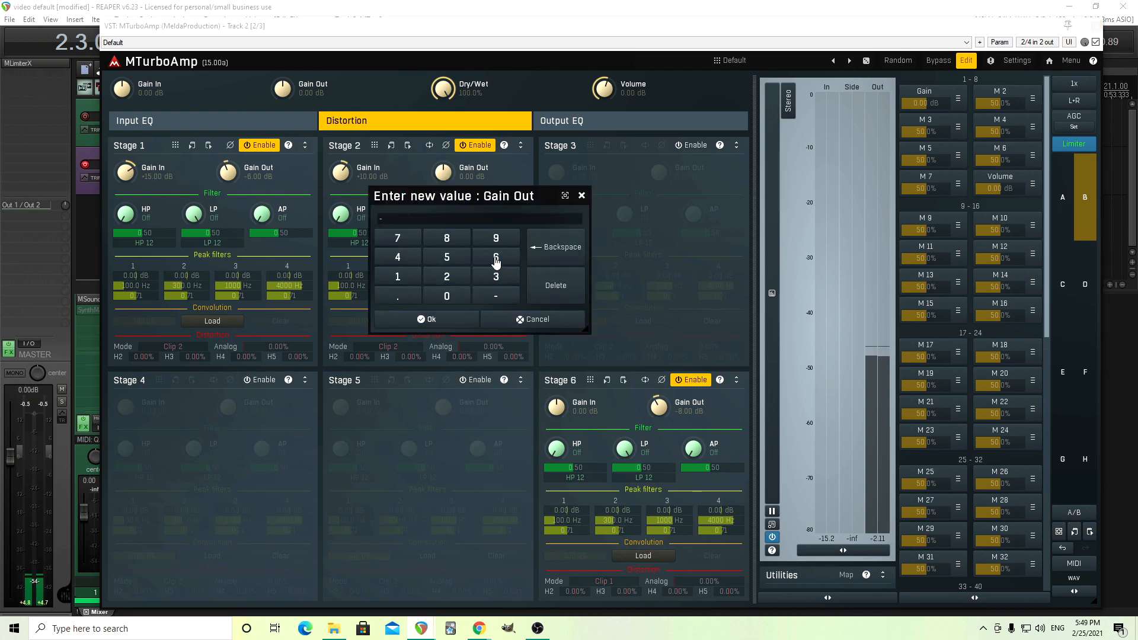
click(496, 262)
click(434, 320)
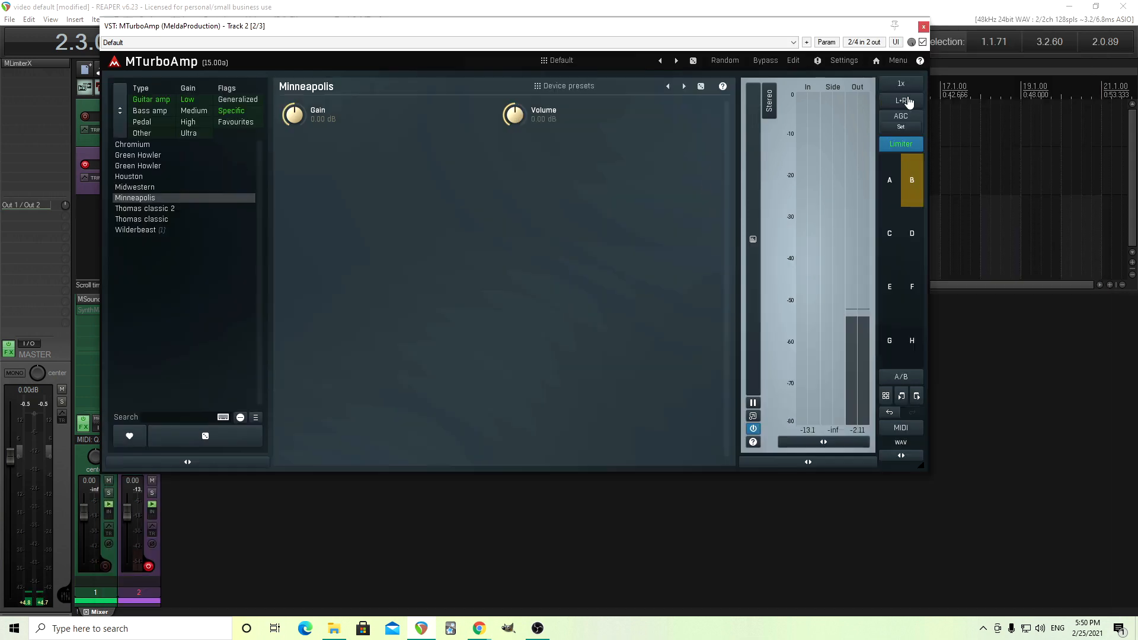
click(966, 60)
click(793, 60)
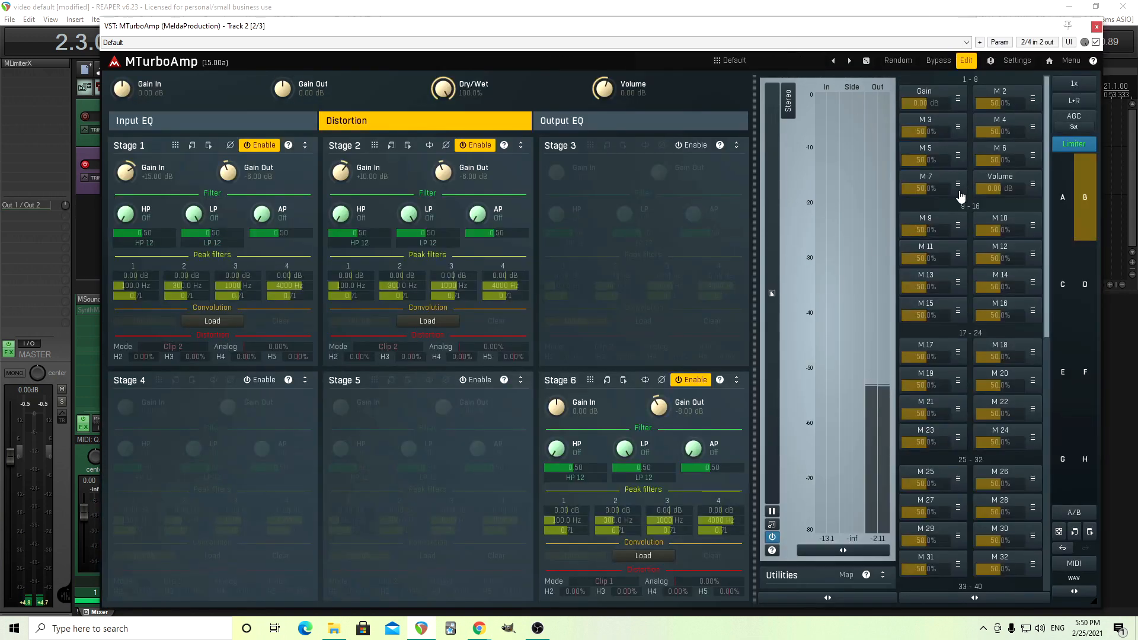
- Switch to Chrome to examine the Marshall tone stack's frequency response with RB, RM and RT around 5, and return to REAPER
mouse_move(483, 633)
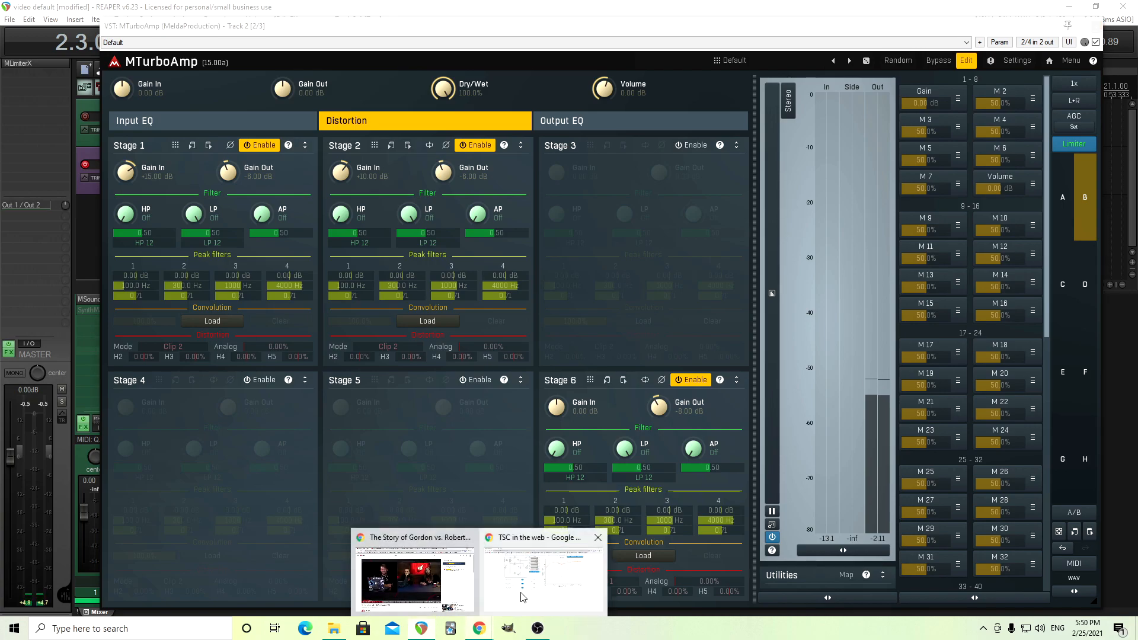
click(542, 572)
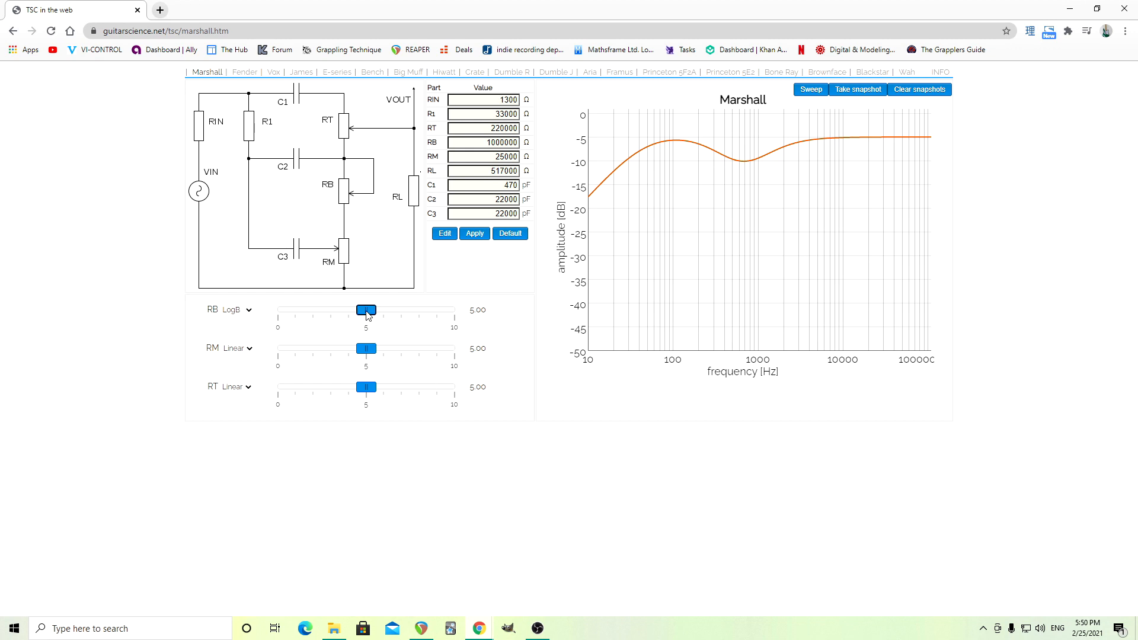
mouse_move(367, 315)
mouse_down()
mouse_move(278, 314)
mouse_move(421, 322)
mouse_move(340, 331)
mouse_move(369, 327)
mouse_up()
mouse_move(681, 145)
drag(373, 352, 367, 399)
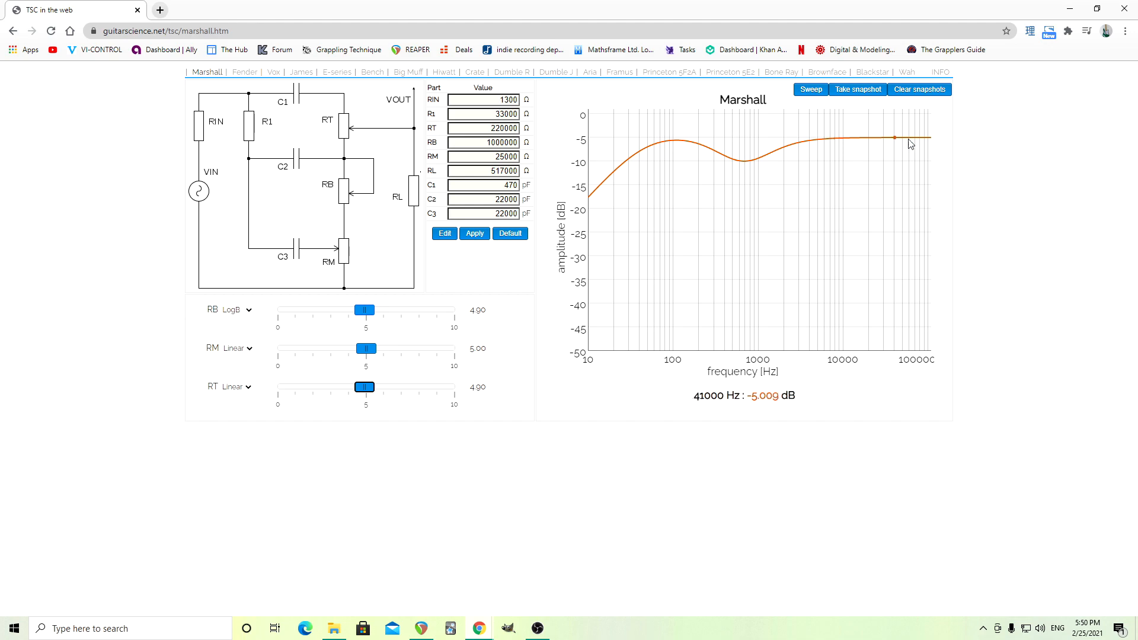
click(425, 631)
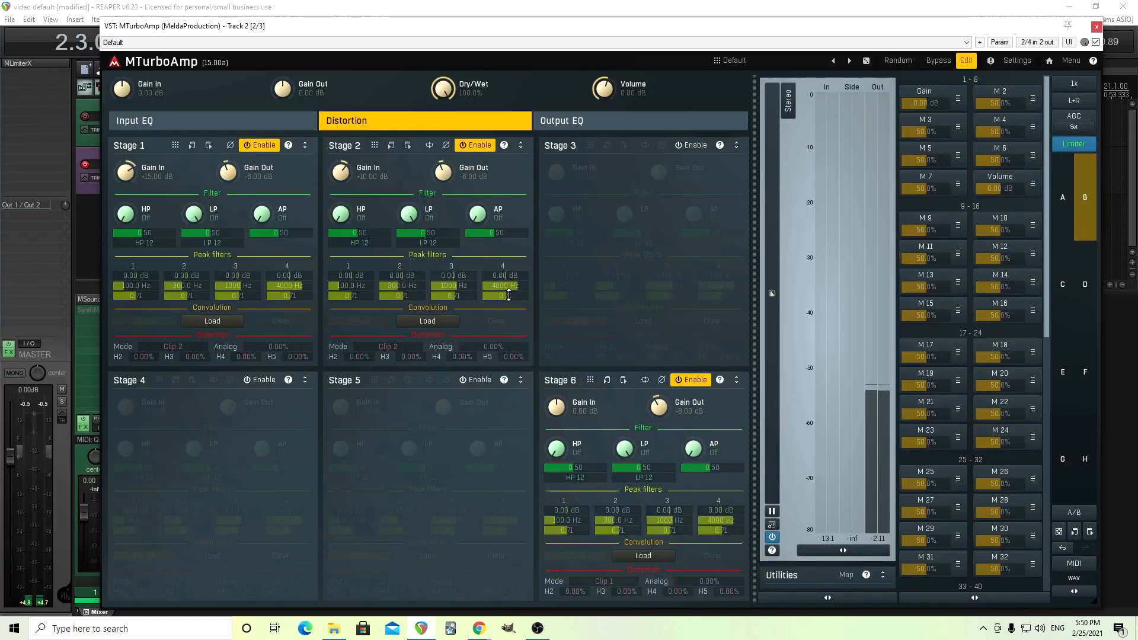
- Try a different width for Stage 2's peak filter 4, and reset it to its default
drag(508, 296, 497, 296)
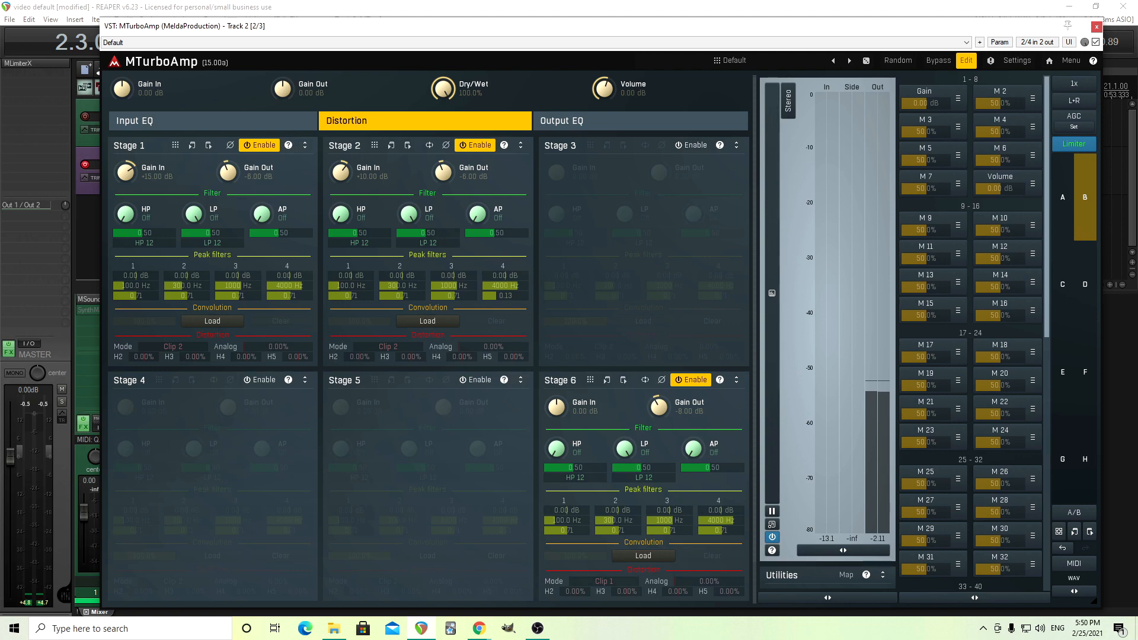
double_click(509, 296)
- Copy the Stage 2 settings from the amp in slot A and paste them into Stage 2 of slot B
click(1062, 198)
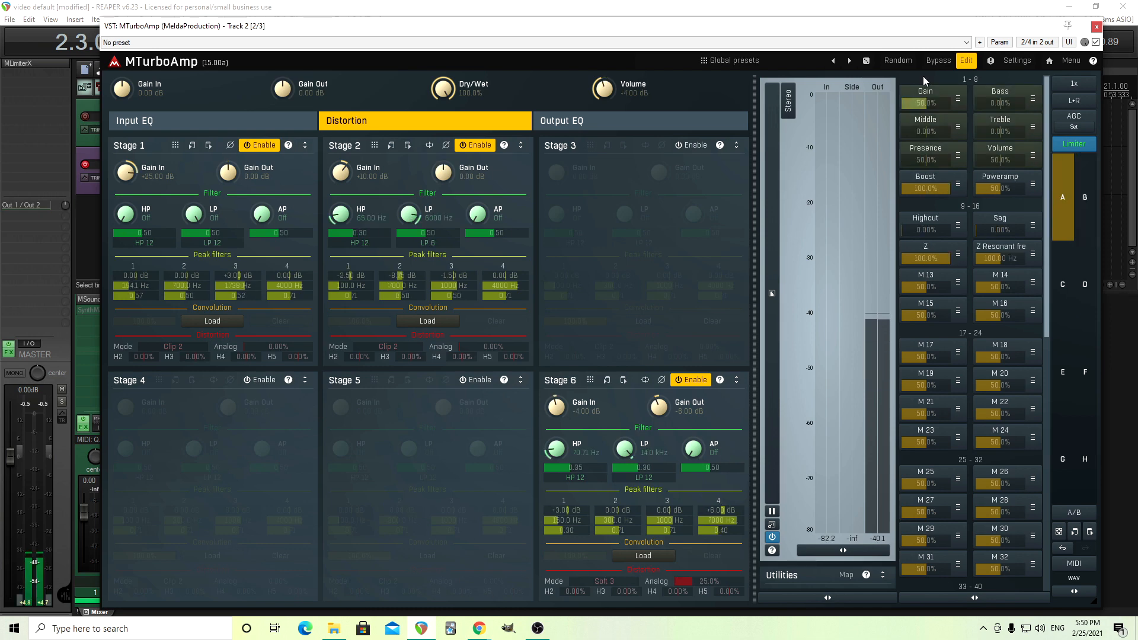
click(966, 61)
click(793, 61)
click(1085, 210)
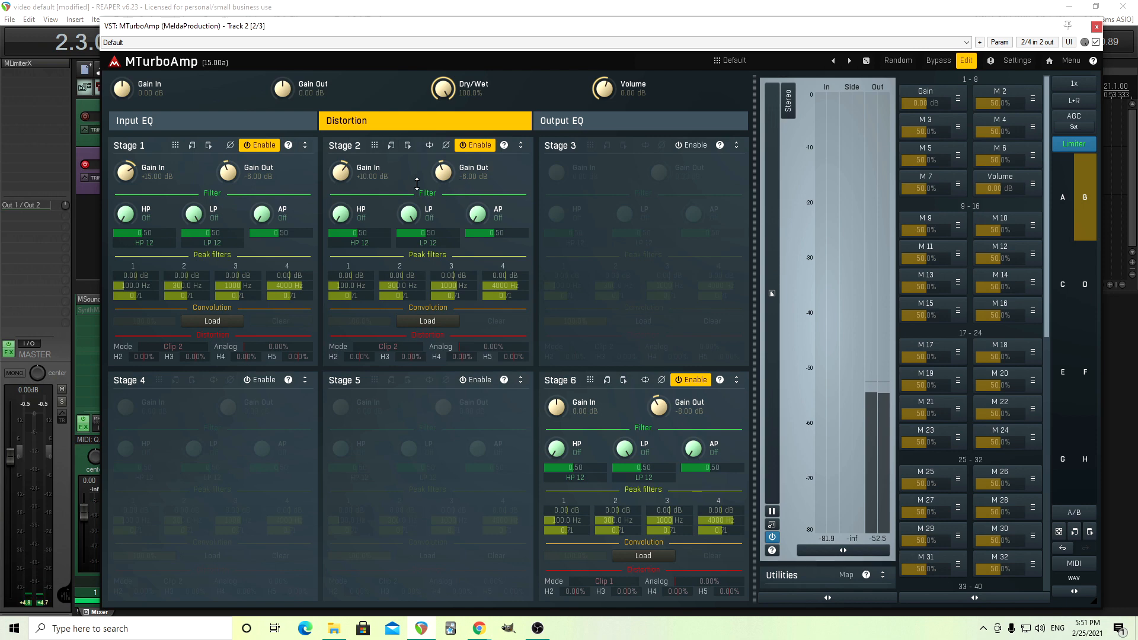
click(407, 146)
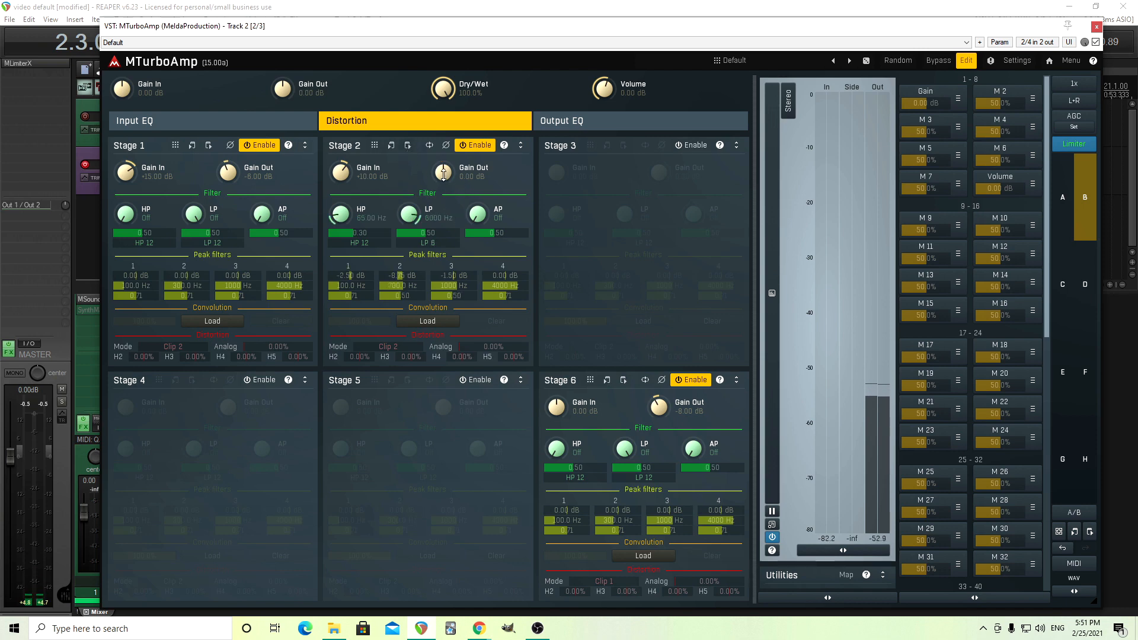
- Set the Gain Out of slot B's pasted Stage 2 to -6 dB
double_click(444, 173)
click(498, 296)
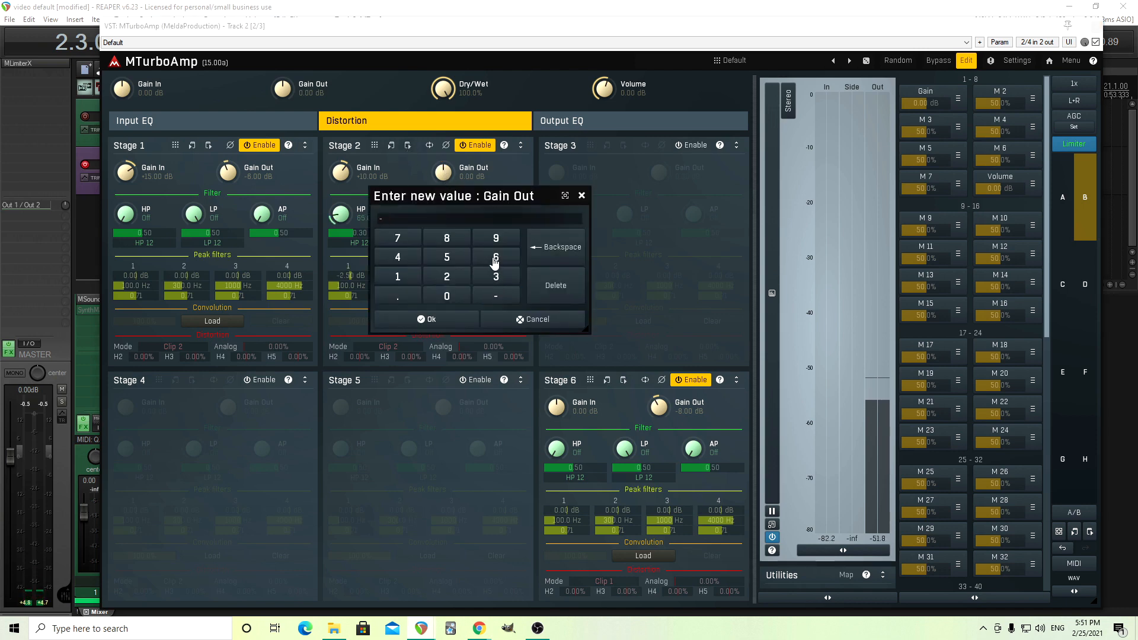
click(495, 263)
click(444, 317)
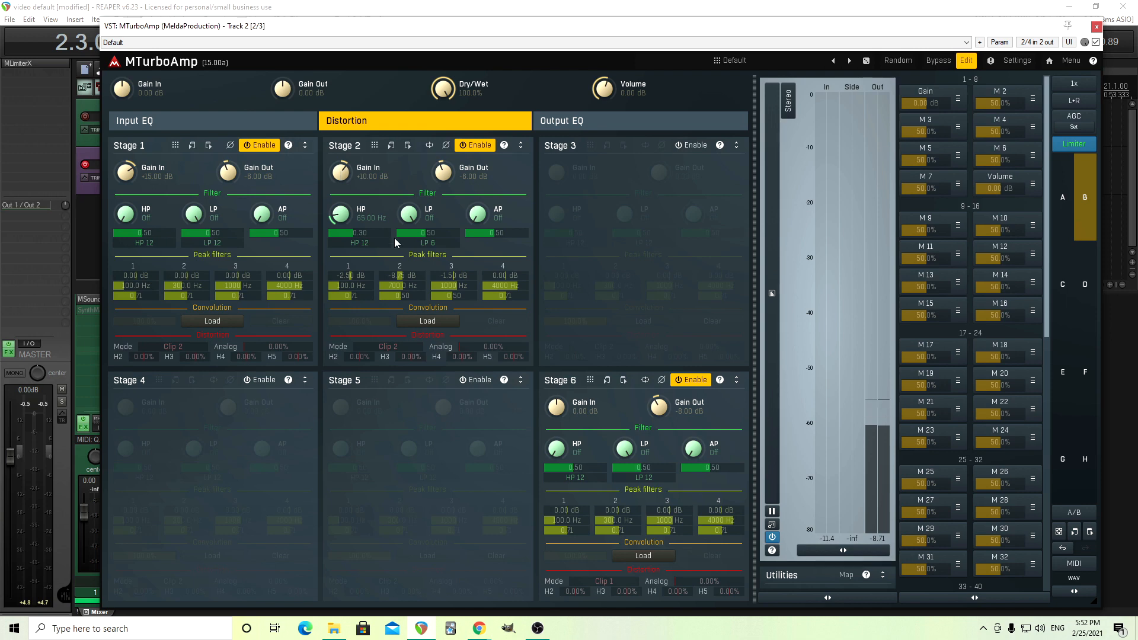
- Copy the Bass multiparameter from slot A and paste it into Multiparameter 2 of slot B
click(1066, 219)
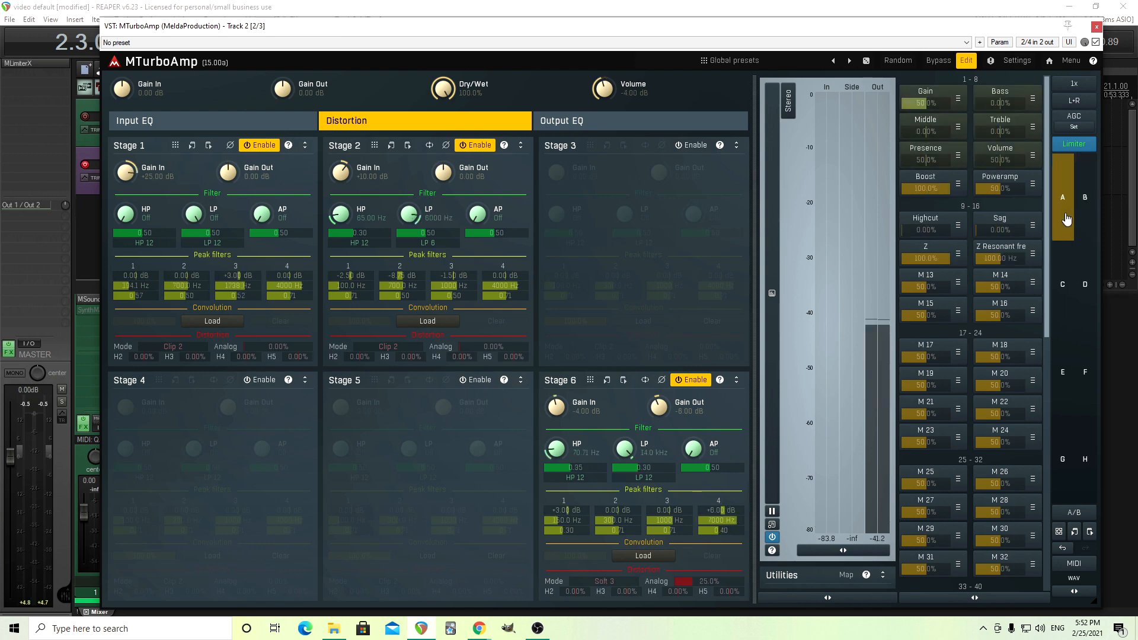
click(1001, 97)
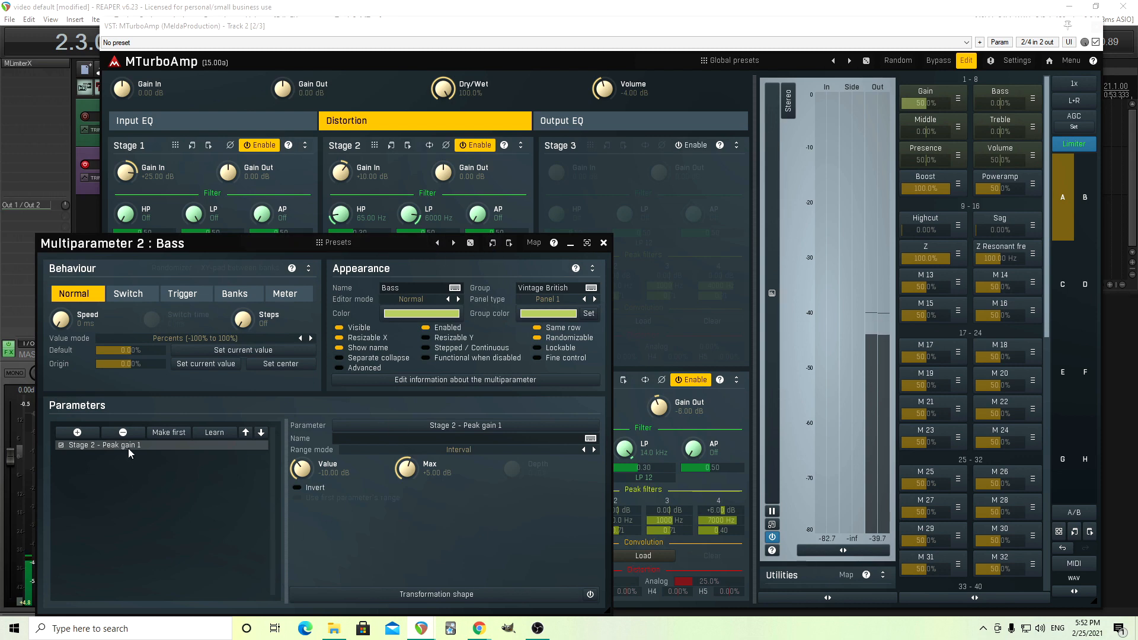
click(603, 243)
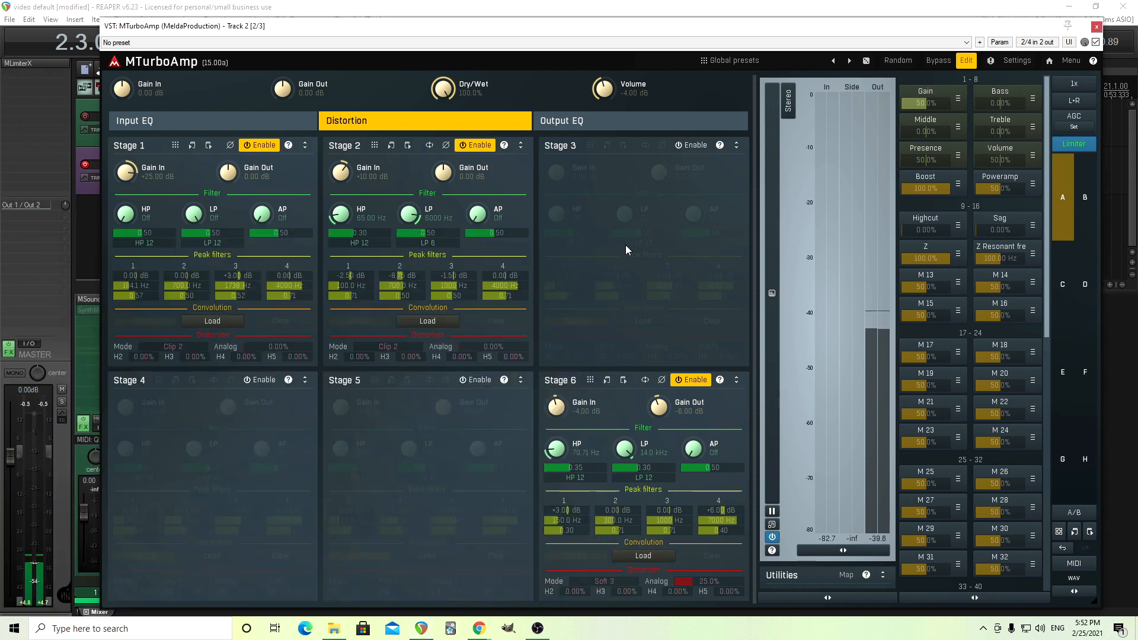
click(1084, 197)
click(1009, 94)
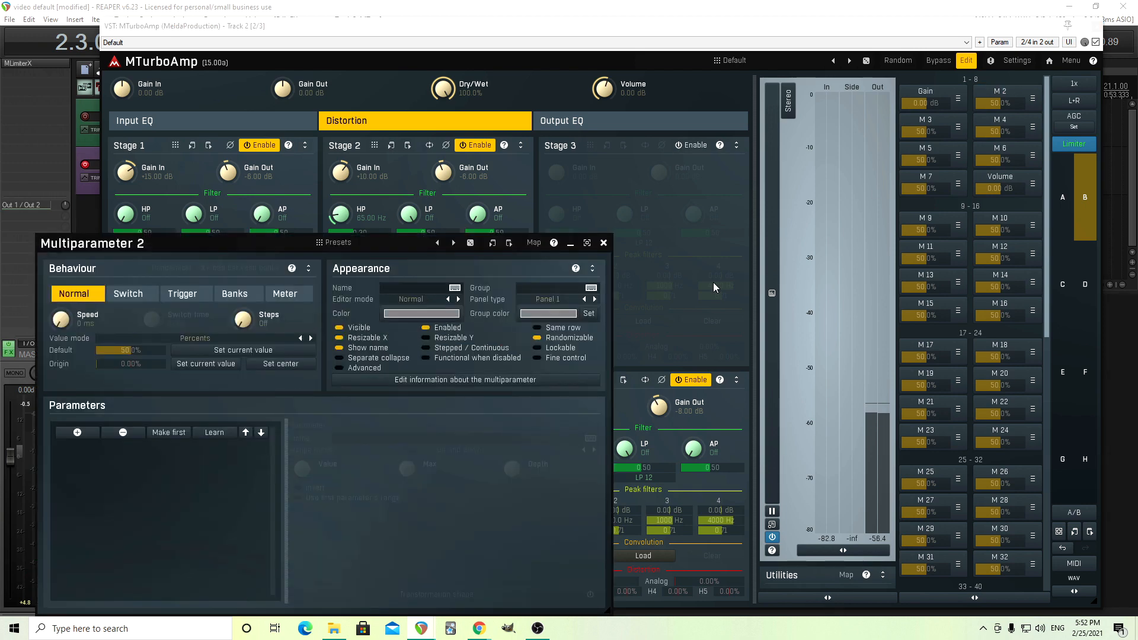
click(508, 243)
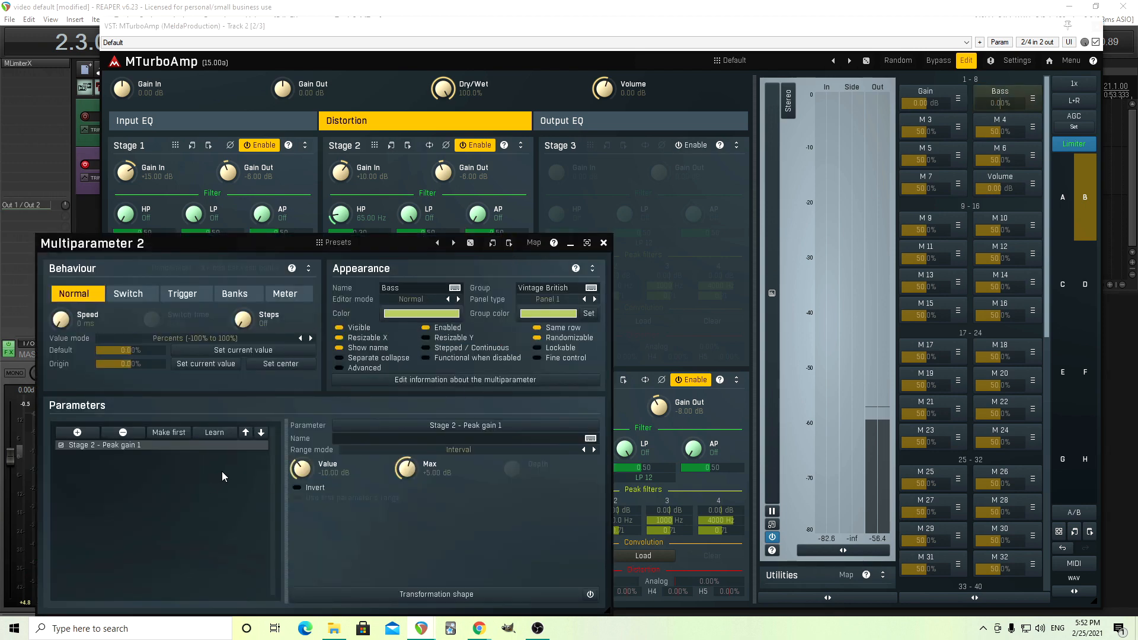
click(603, 243)
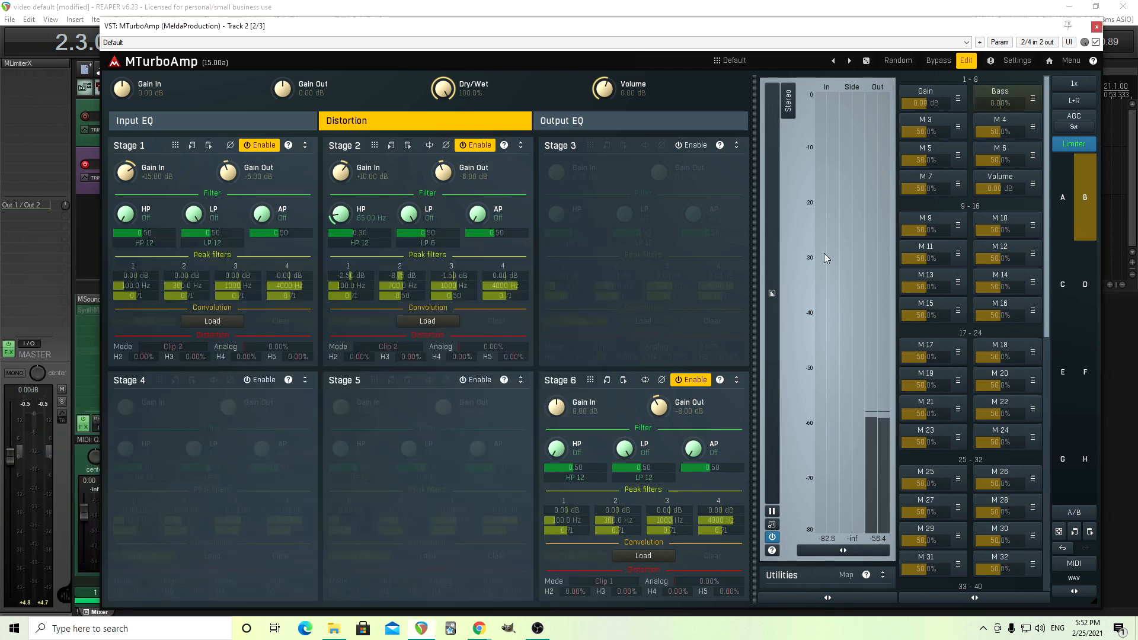
- Copy the Middle multiparameter from slot A and paste it into Multiparameter 3 of slot B
click(1066, 222)
click(925, 120)
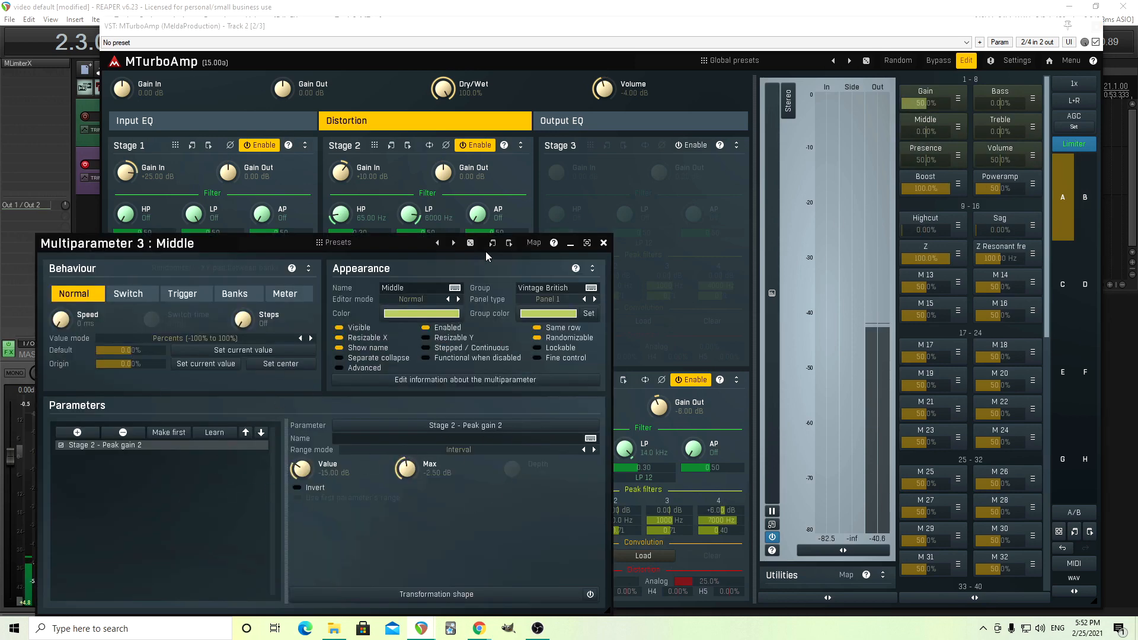
click(604, 243)
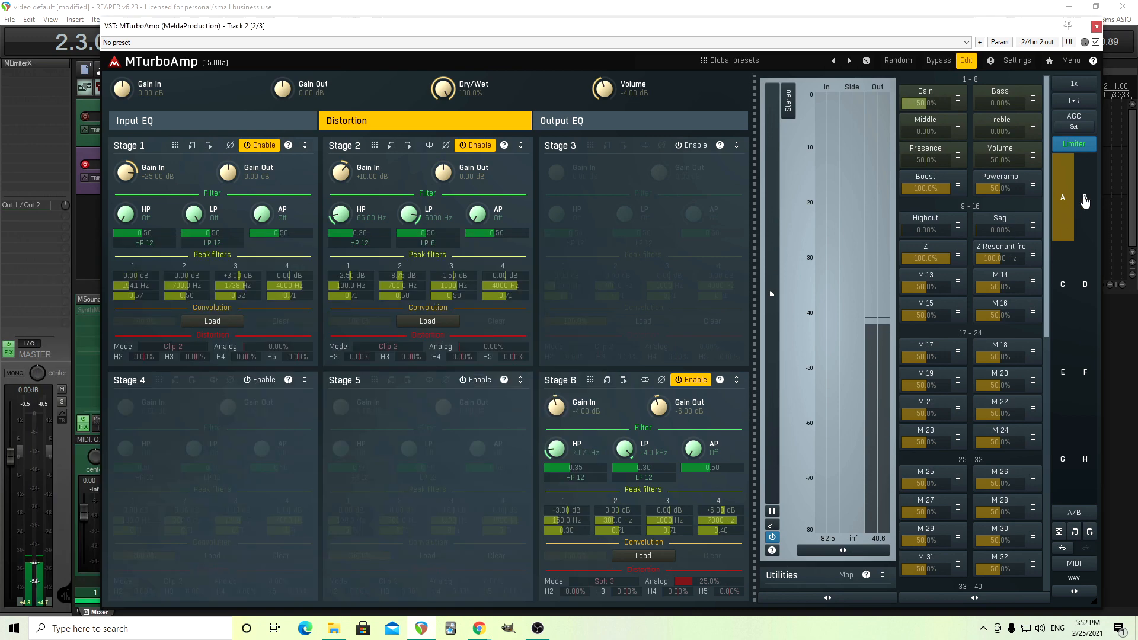
click(1085, 200)
click(926, 121)
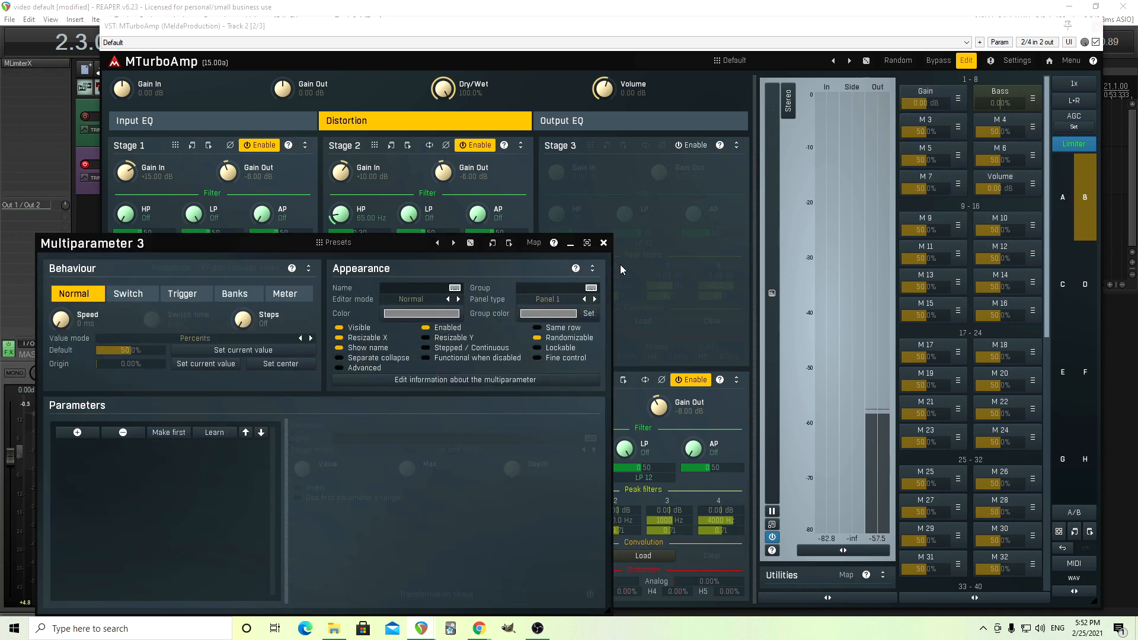
click(509, 243)
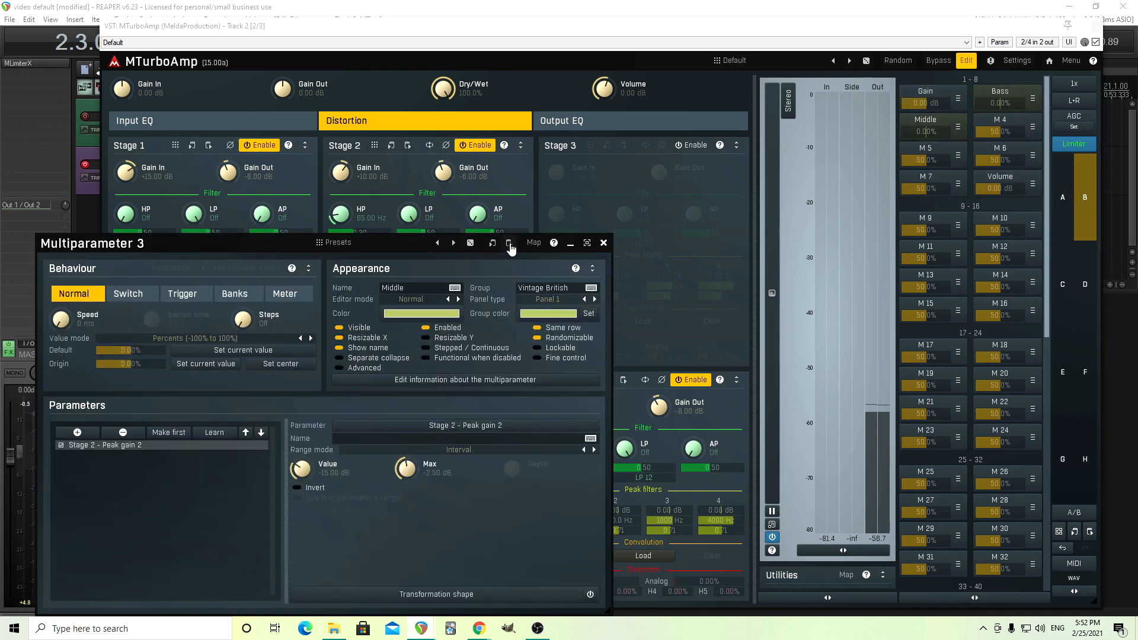
- Copy the Treble multiparameter from slot A and paste it into Multiparameter 4 of slot B
click(604, 243)
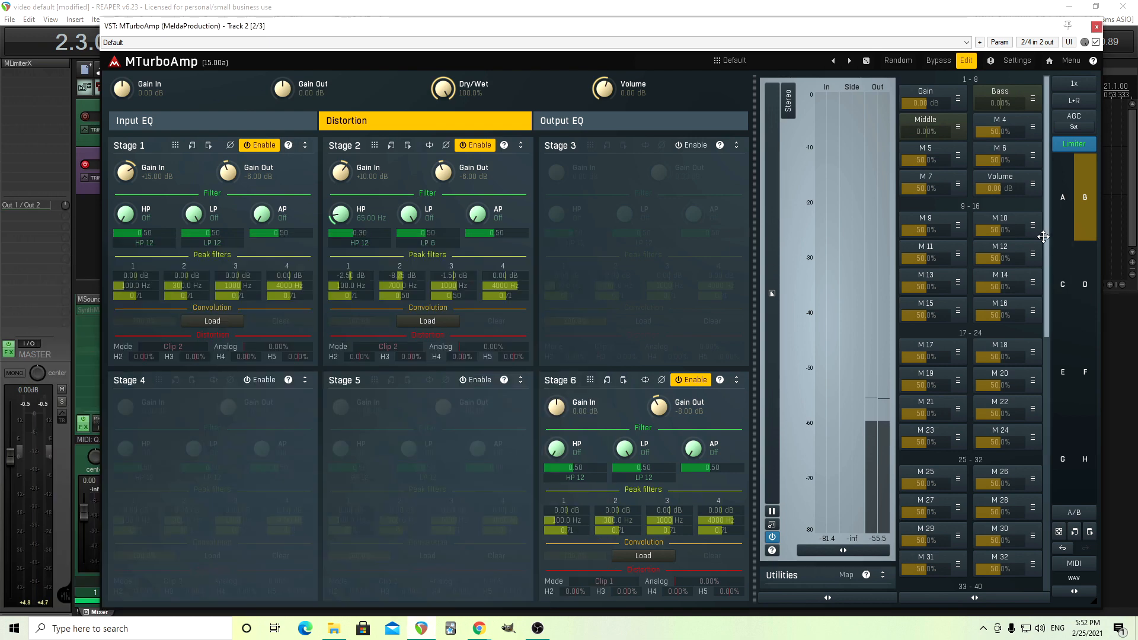
click(1062, 198)
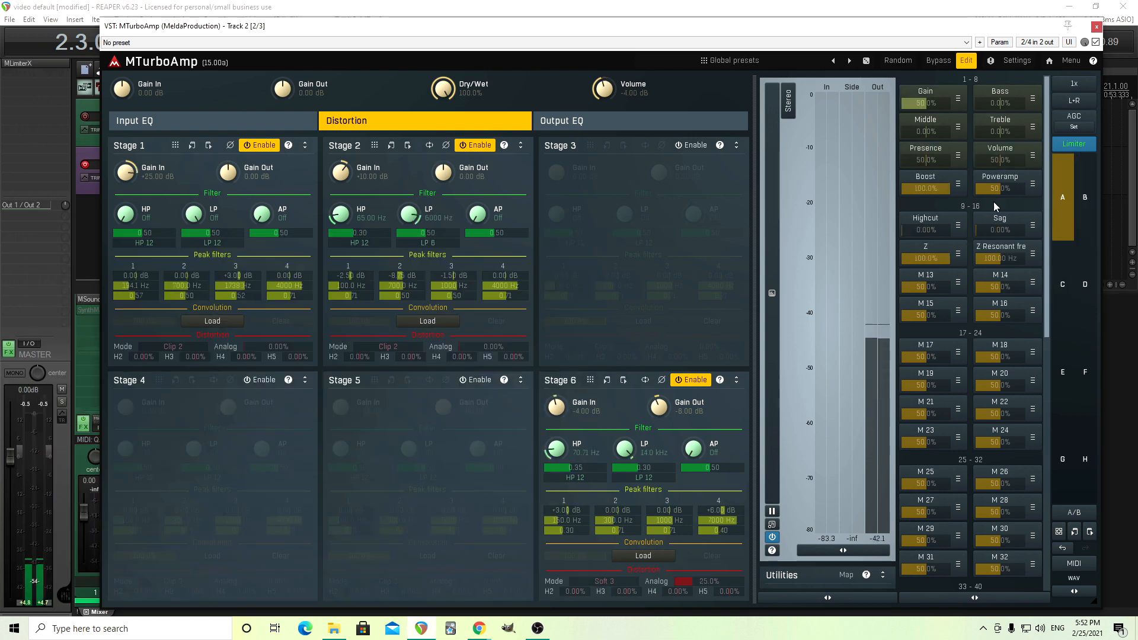
click(998, 122)
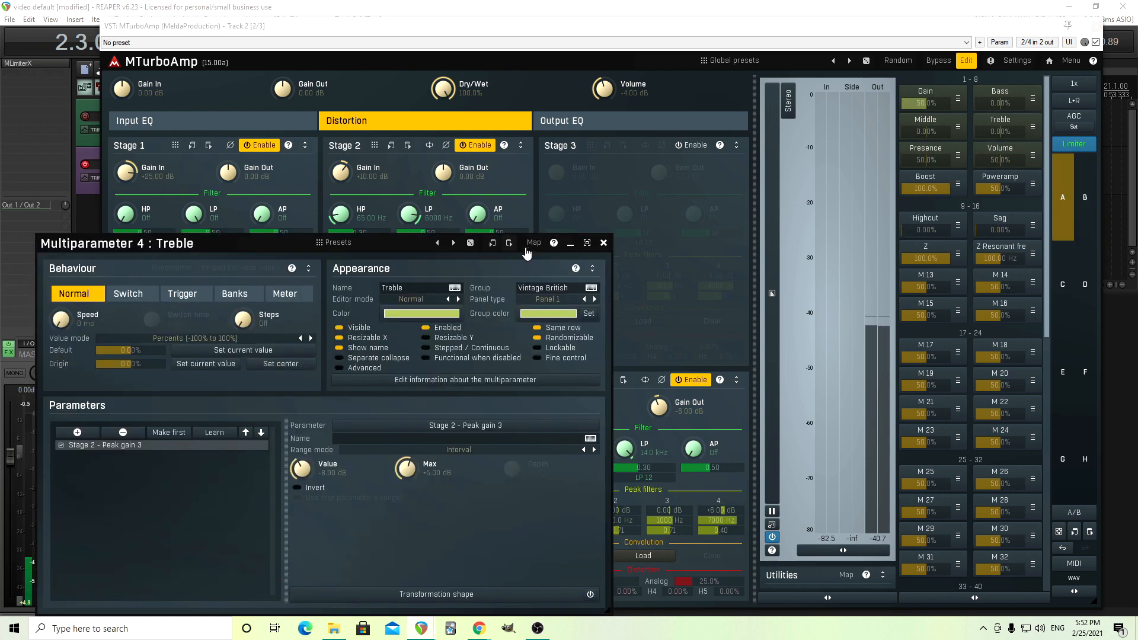
click(604, 243)
click(1085, 216)
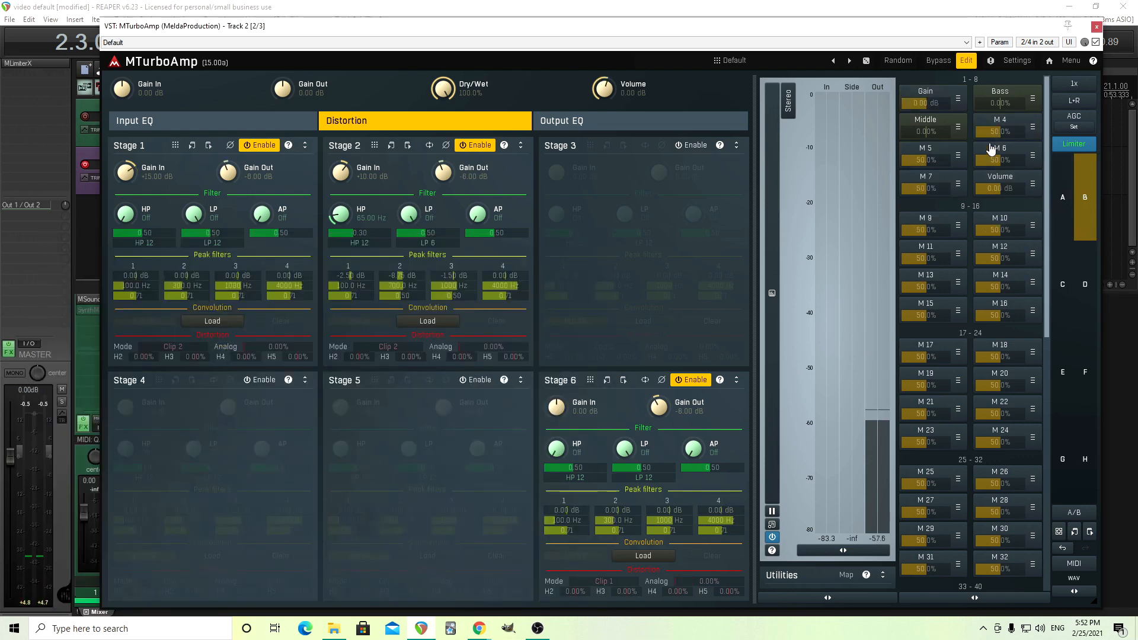
click(1000, 120)
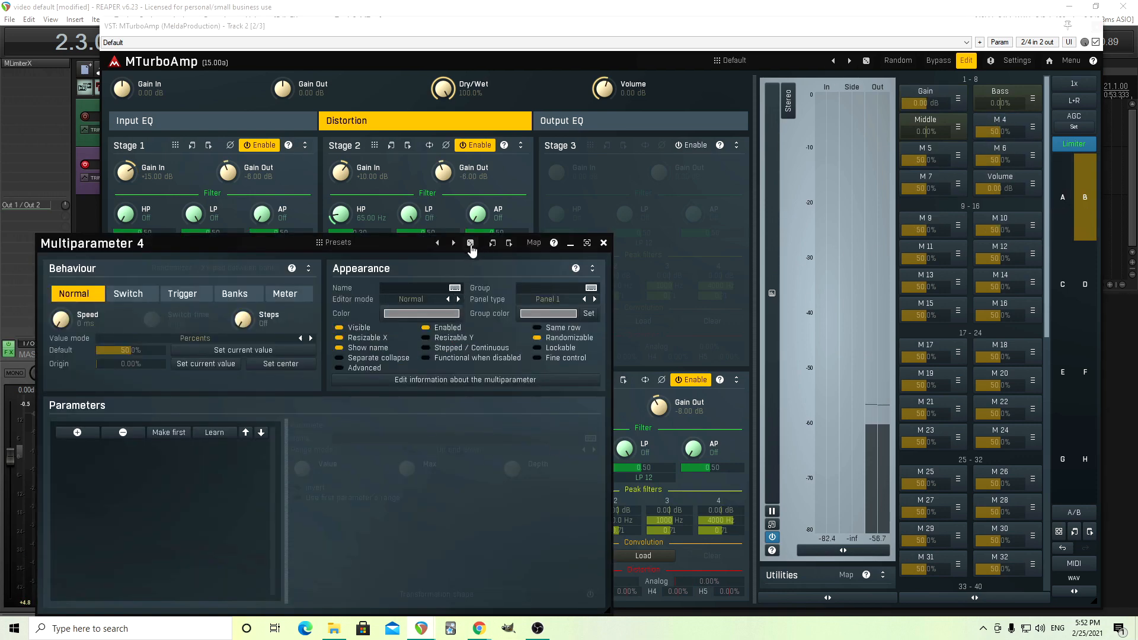
click(470, 244)
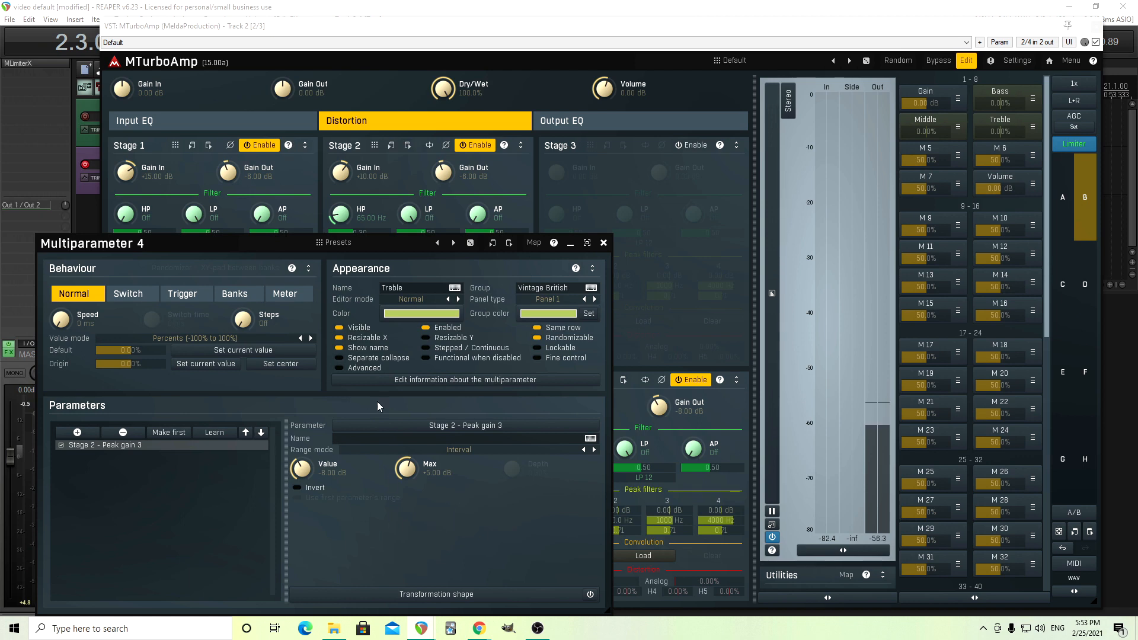
click(604, 243)
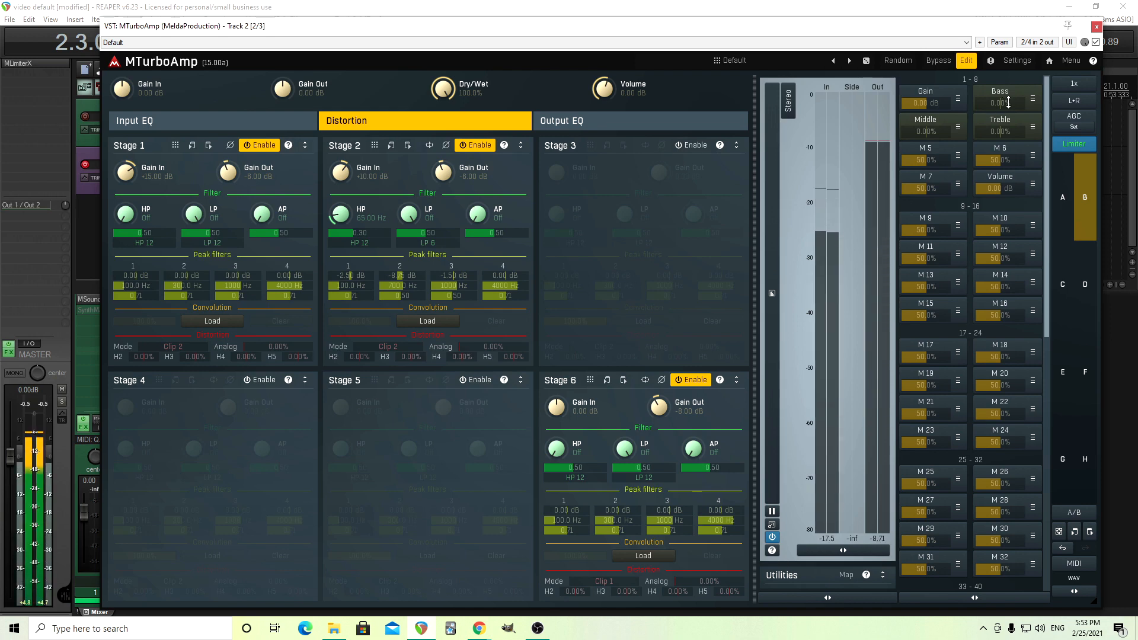
- Audition slot B's Bass control at -100% and +100%, then reset it to 0%
drag(1008, 103, 1018, 101)
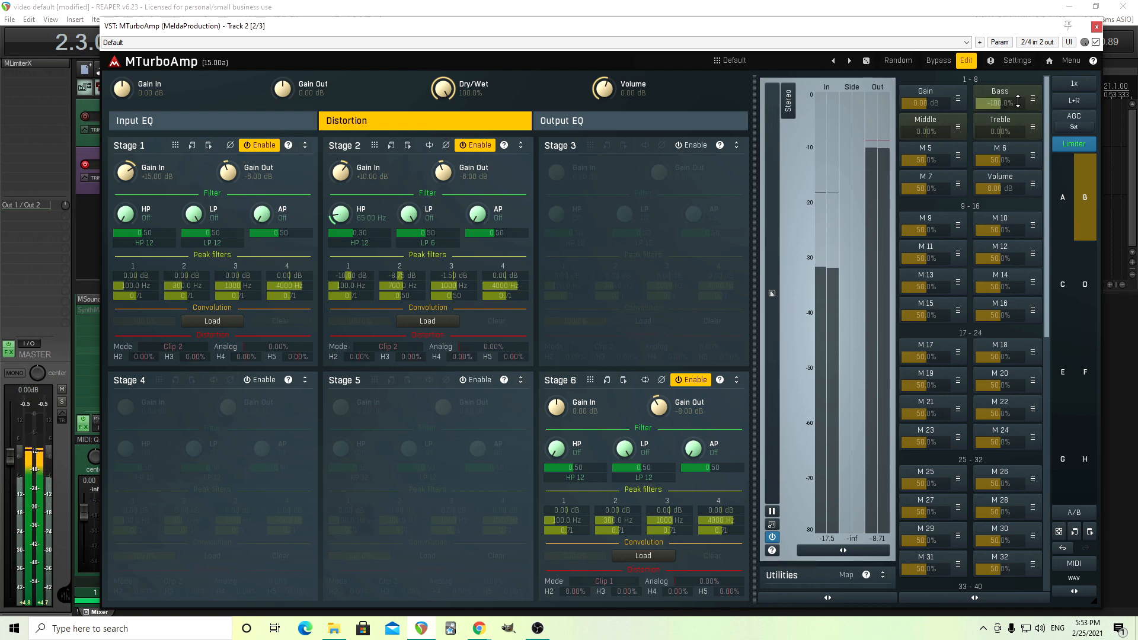
drag(1019, 101, 1018, 89)
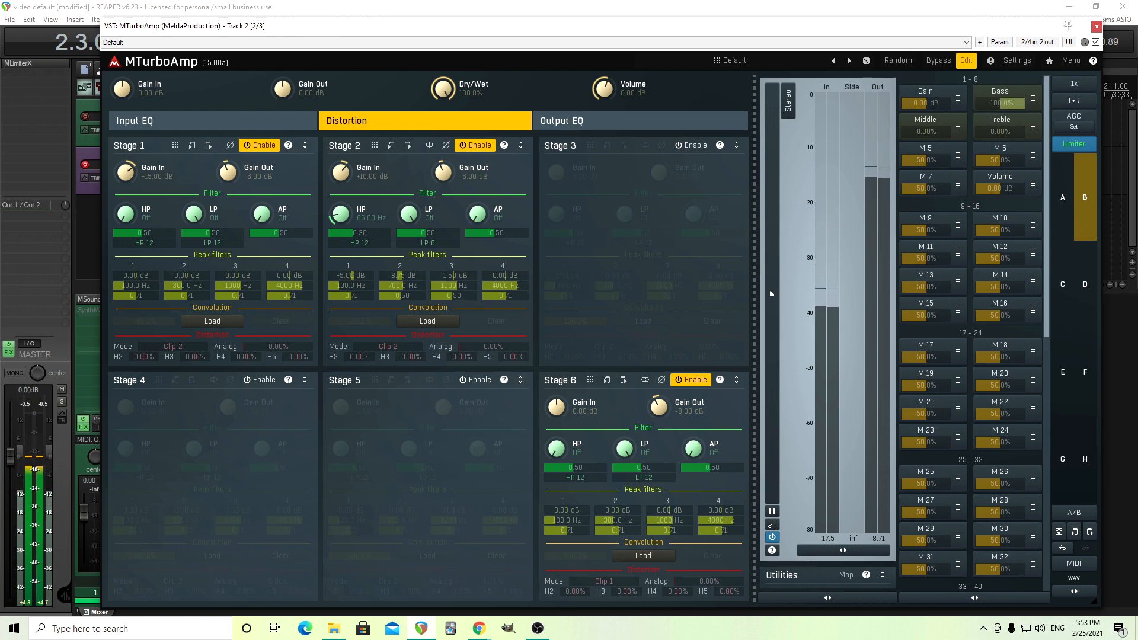
double_click(1021, 105)
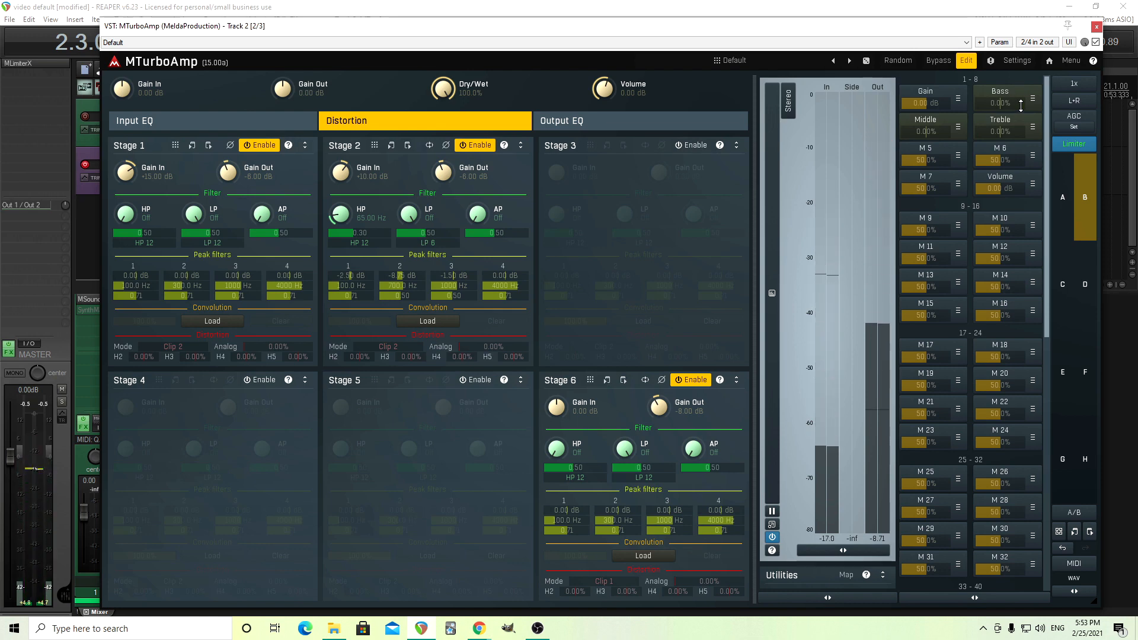
- Set the Q of peak filter 1 in slot B's Stage 2 to 0.50
double_click(360, 297)
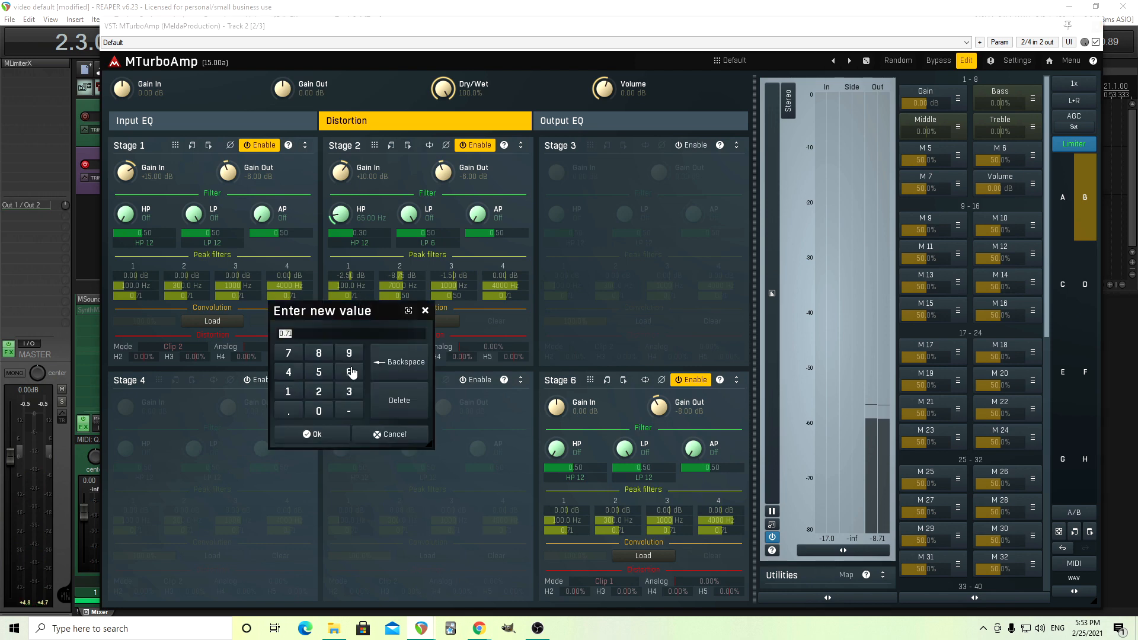
click(300, 411)
click(319, 373)
click(314, 435)
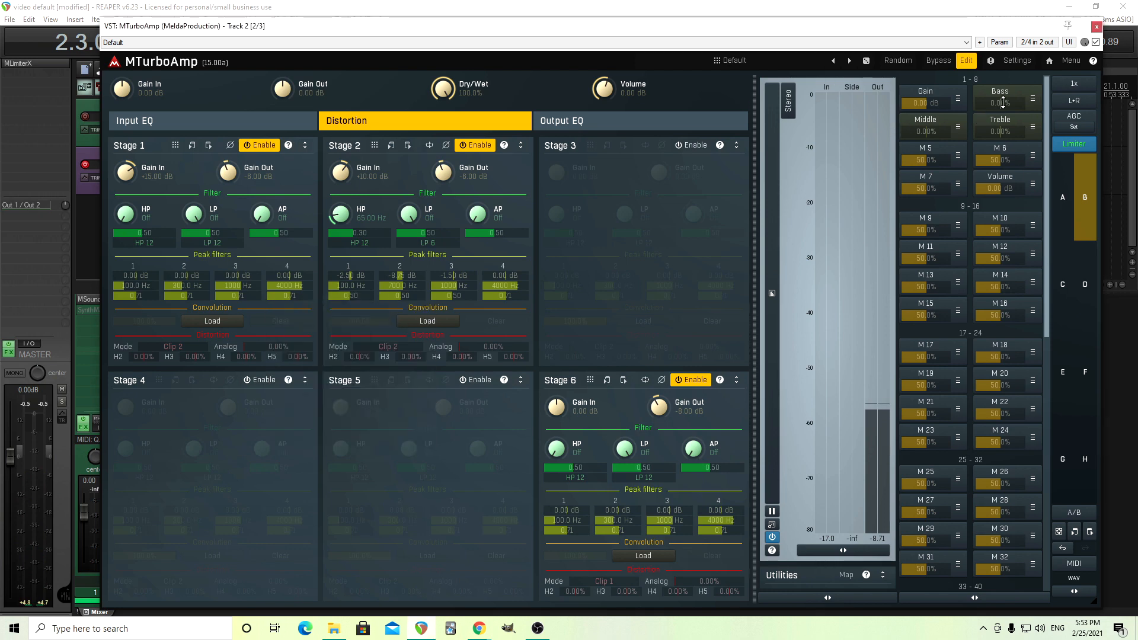
- Audition the Bass control with the new peak filter Q at -100%, 0% and +100%, and reset it to 0%
drag(1003, 102, 1009, 99)
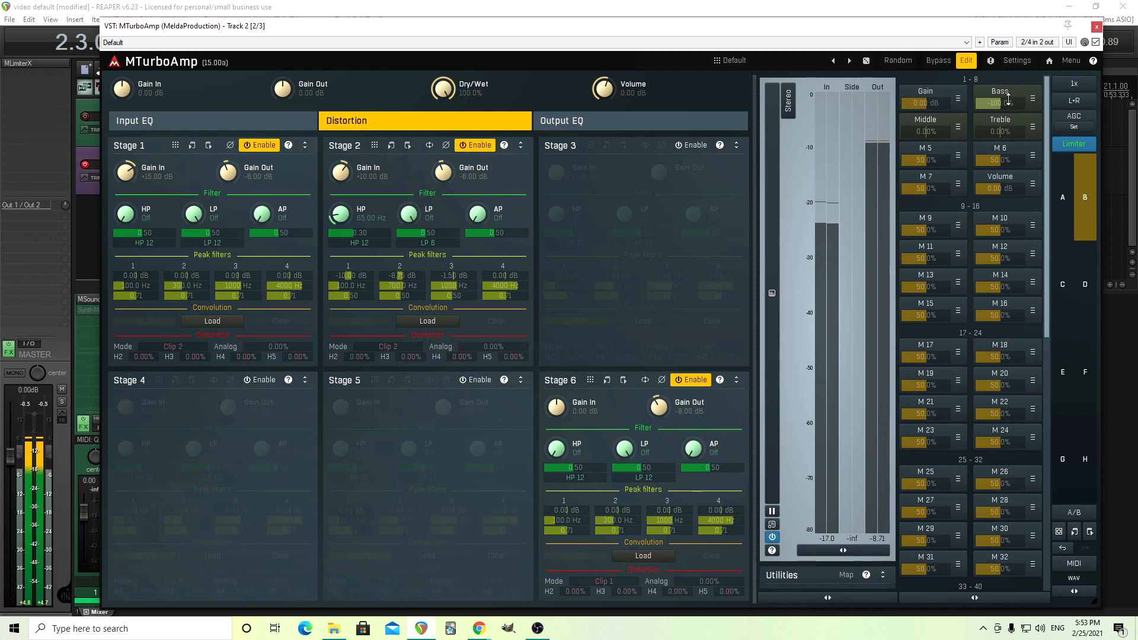
right_click(1007, 101)
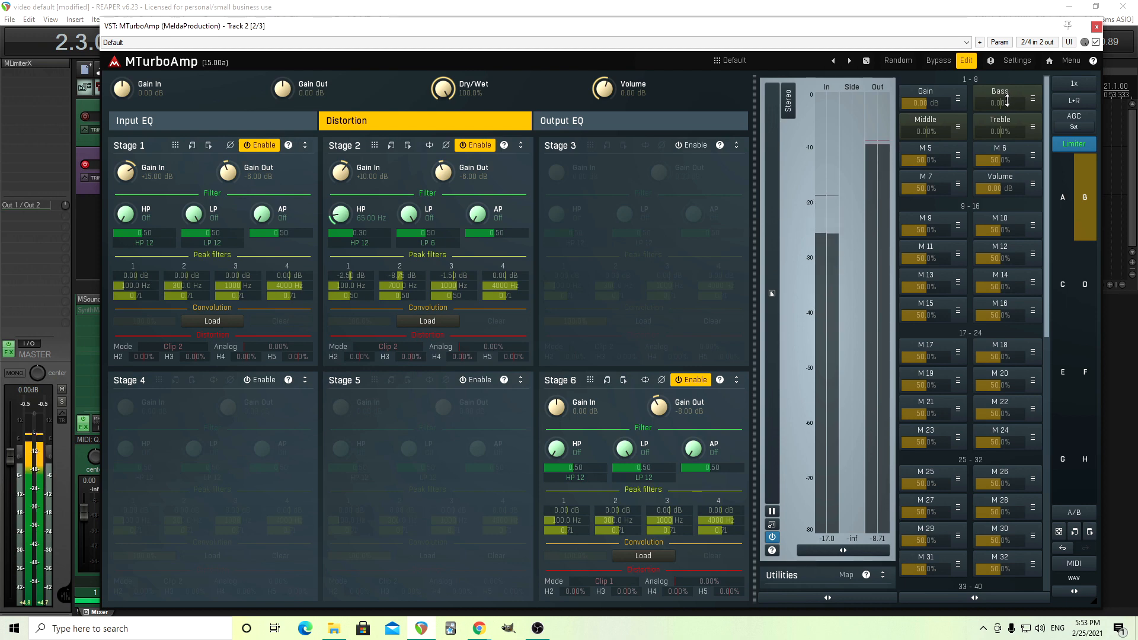
drag(1007, 101, 1009, 103)
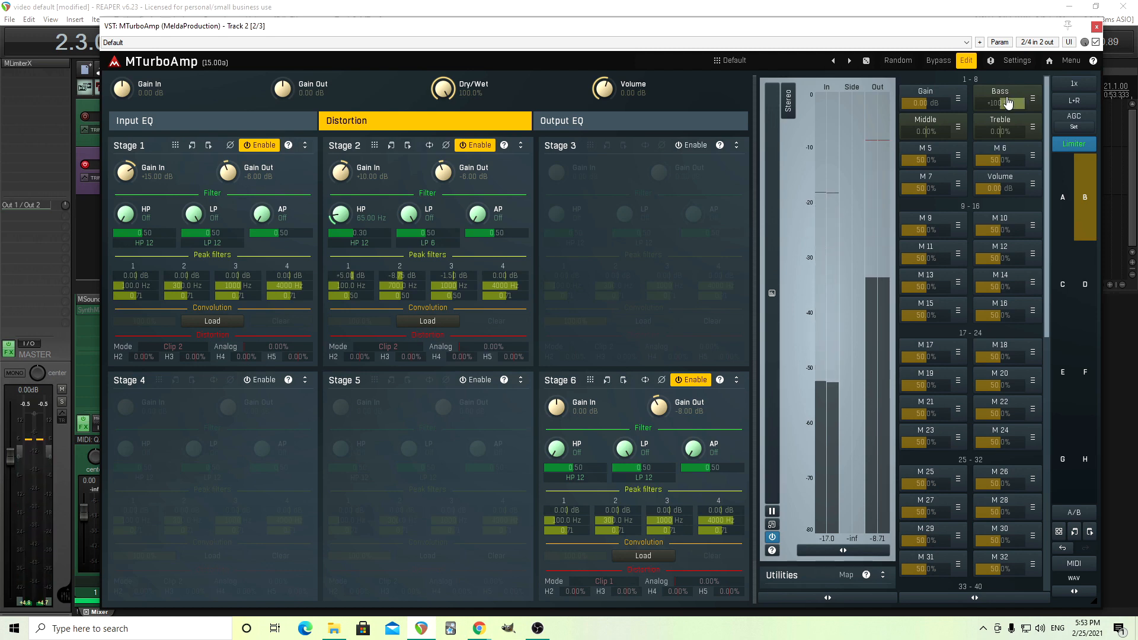
double_click(1009, 103)
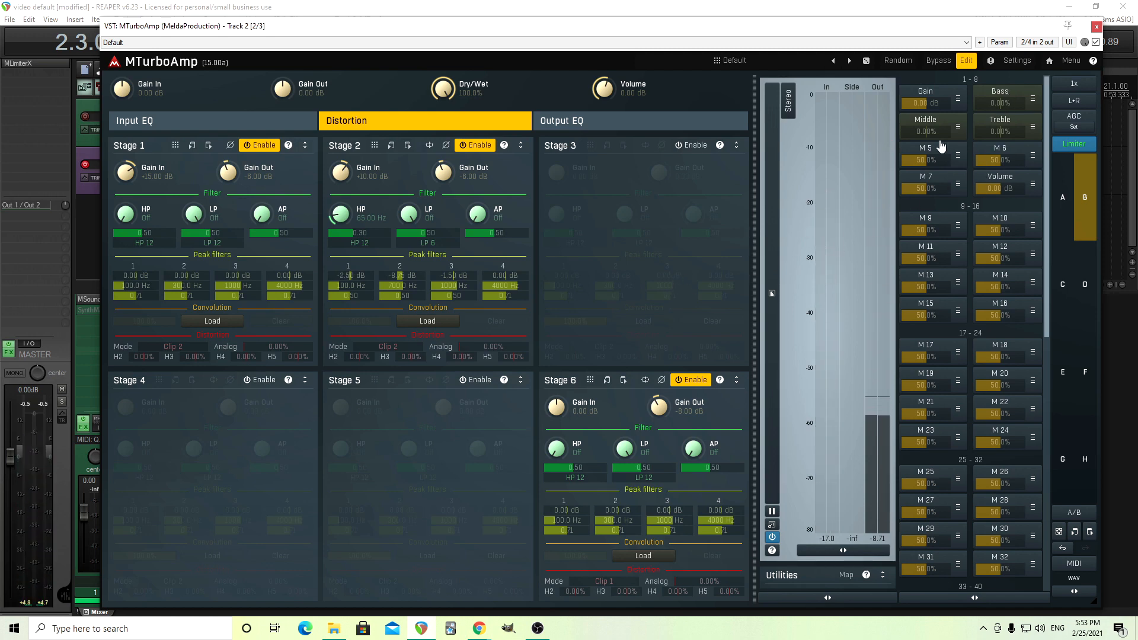
- Audition the Middle and Treble controls at -100% and +100%, resetting each to 0%
drag(934, 132, 900, 133)
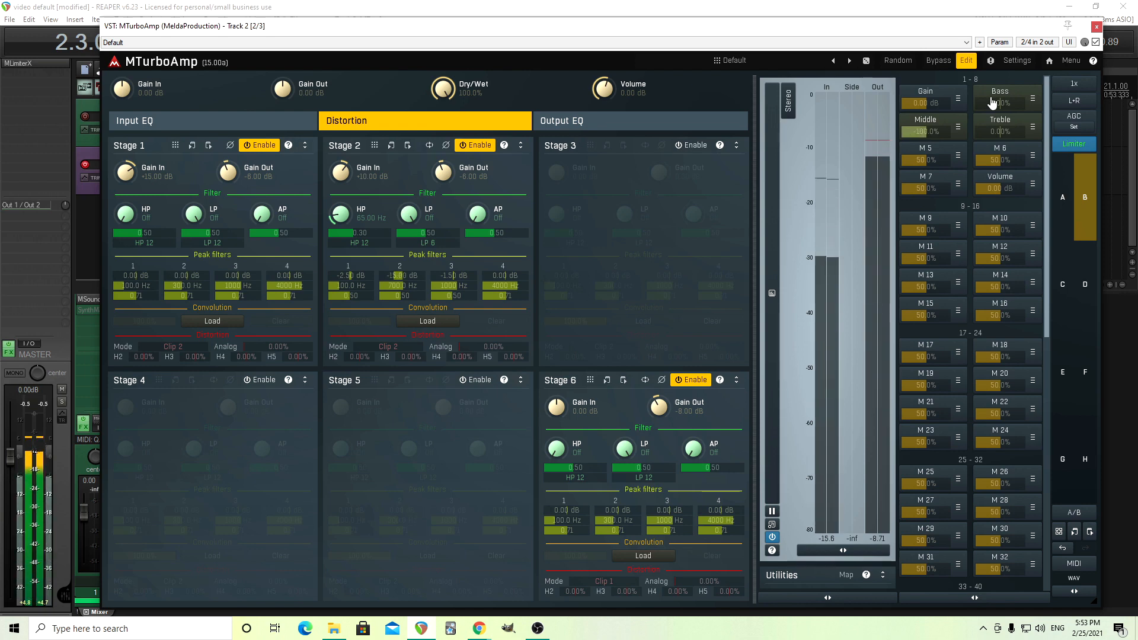
drag(910, 132, 943, 129)
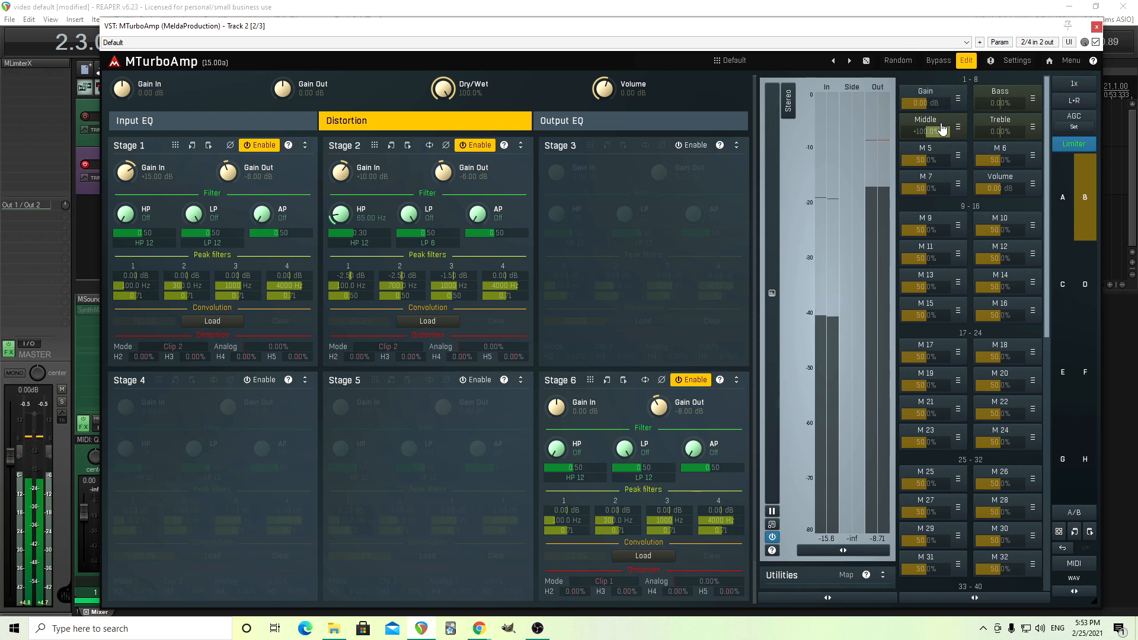
double_click(942, 129)
drag(1000, 131, 1023, 131)
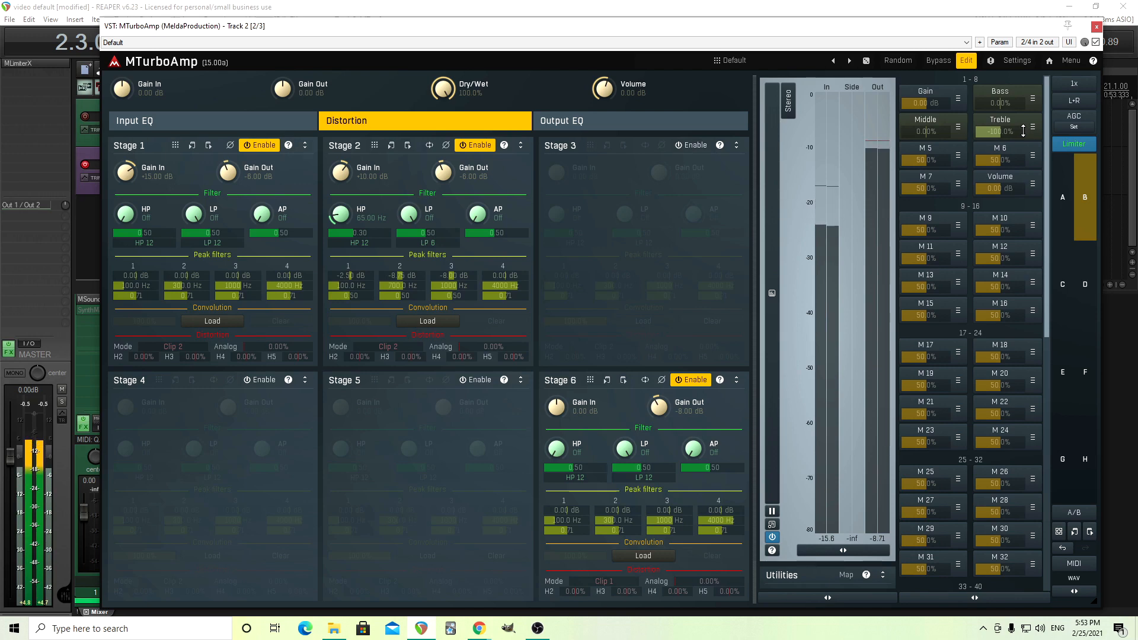
double_click(1020, 129)
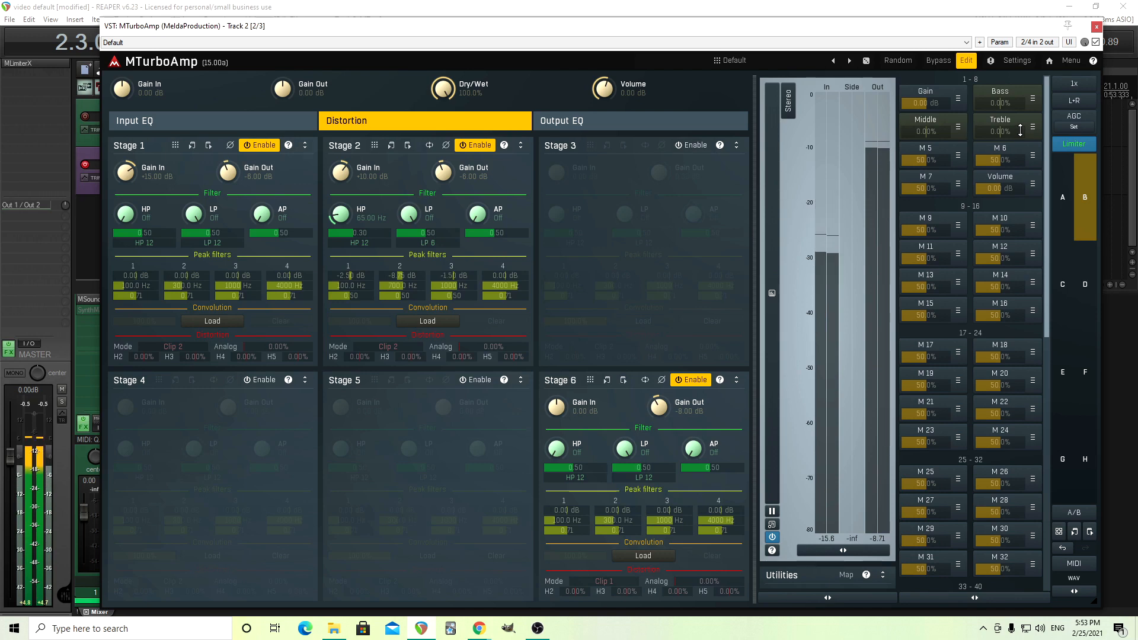
drag(1020, 129, 1020, 127)
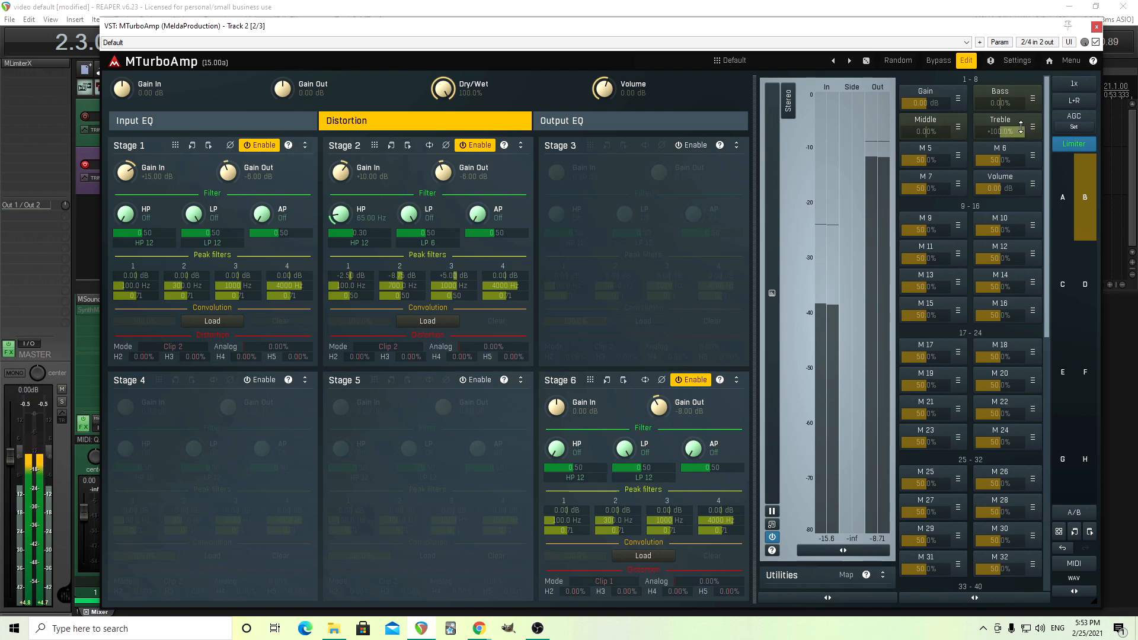
double_click(1020, 127)
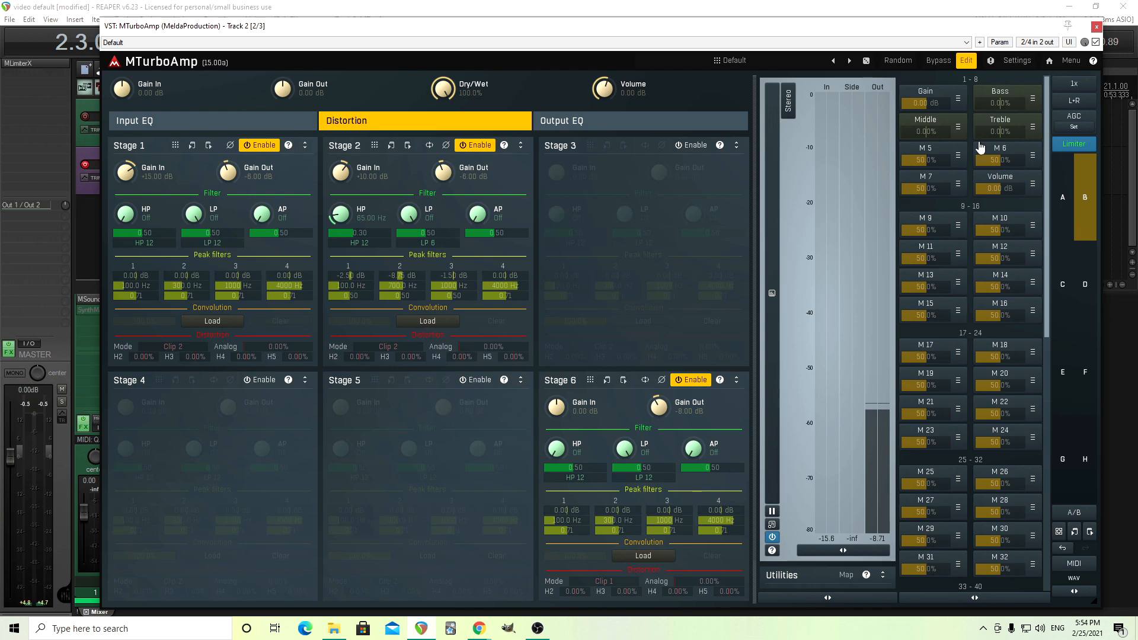
- Assign multiparameters 1 to 9 of slot B to the group "Med Gain amp" and check the device's front panel layout
click(966, 59)
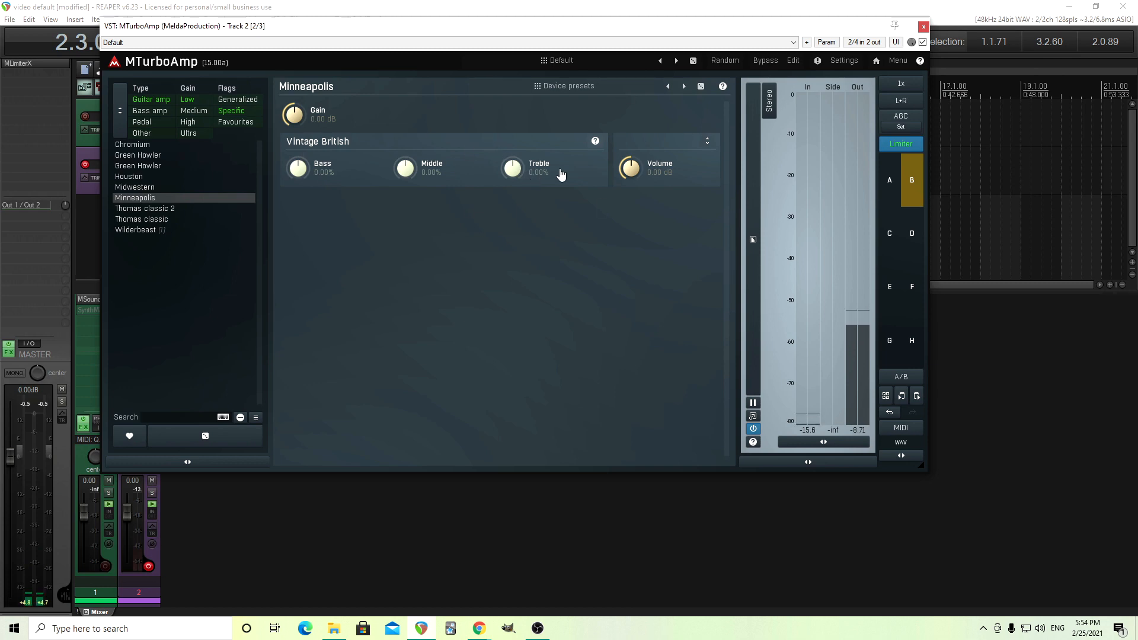
click(793, 61)
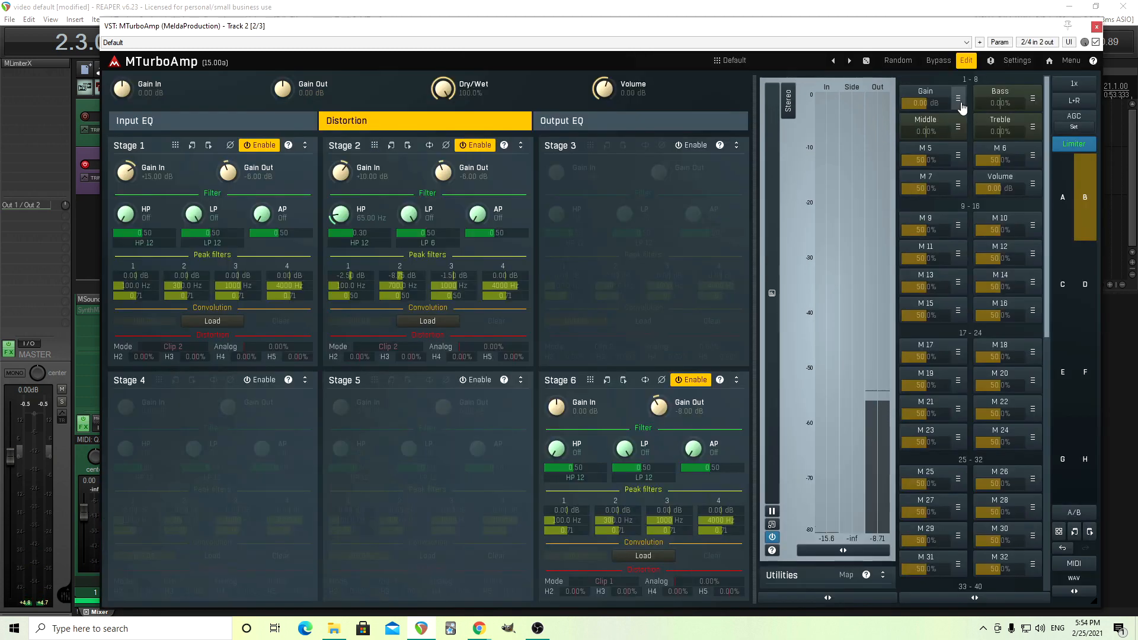
click(958, 99)
click(1072, 199)
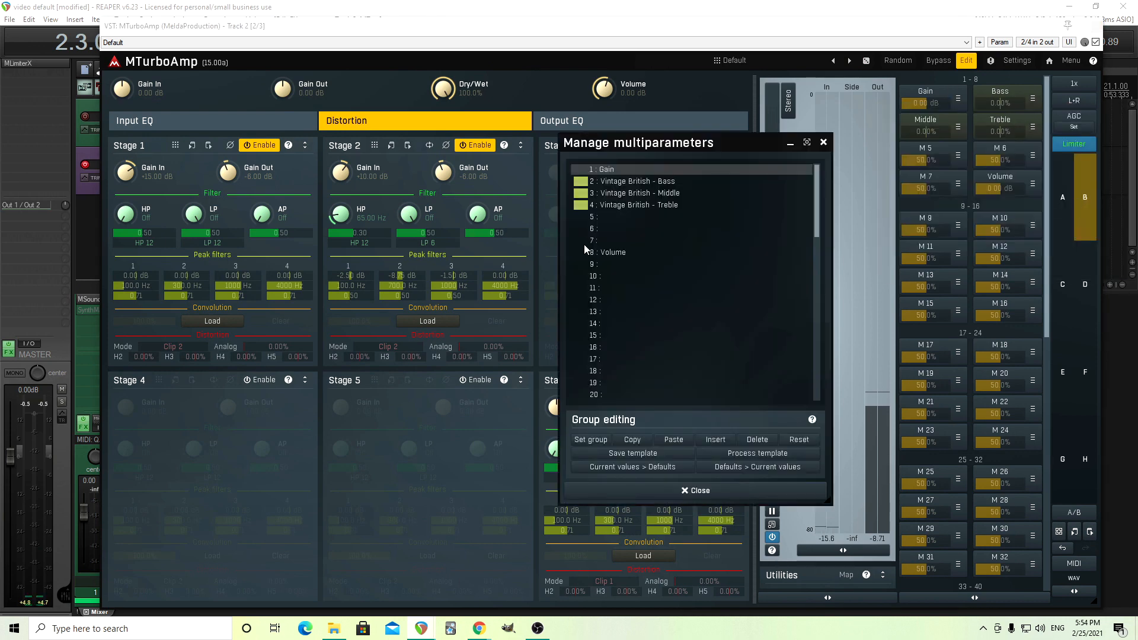
shift+click(625, 261)
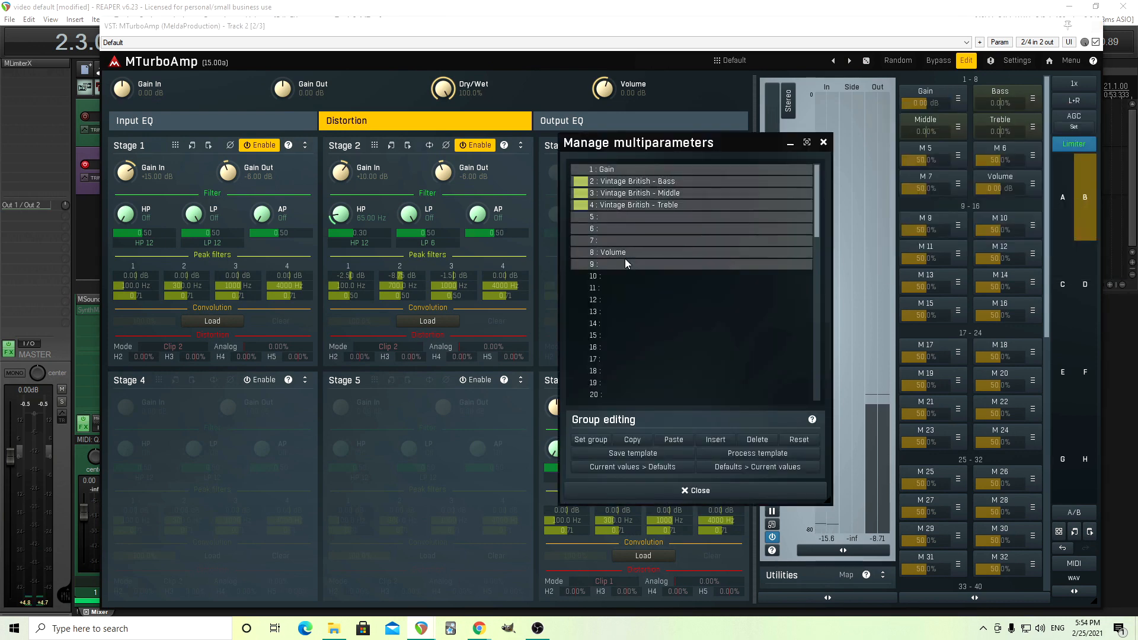
click(591, 440)
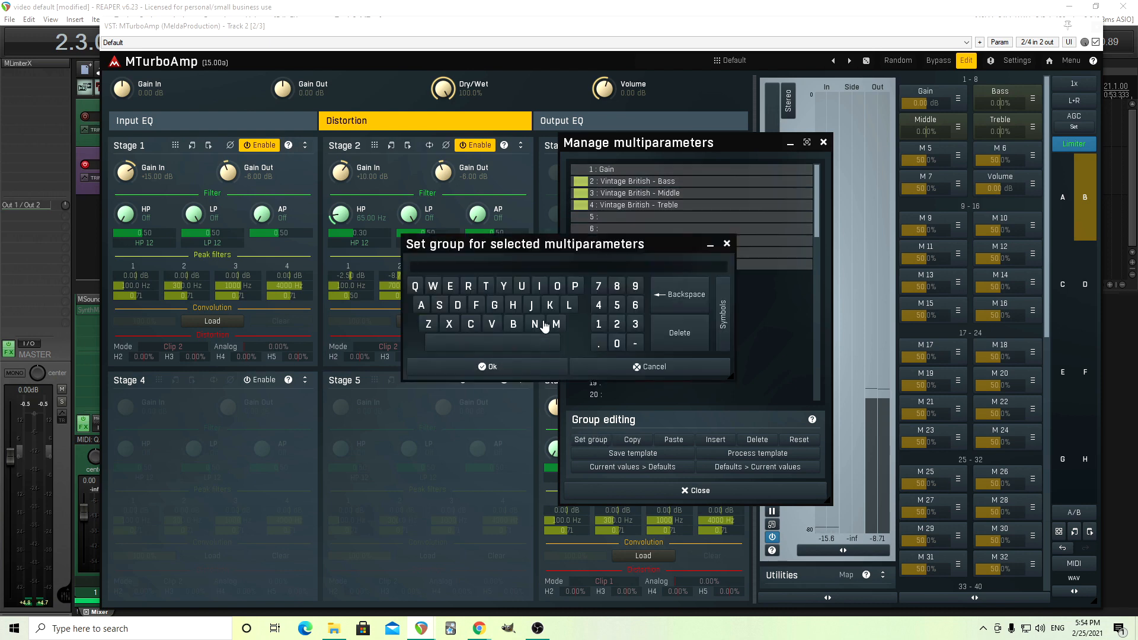
text(Med Gain amp)
click(524, 367)
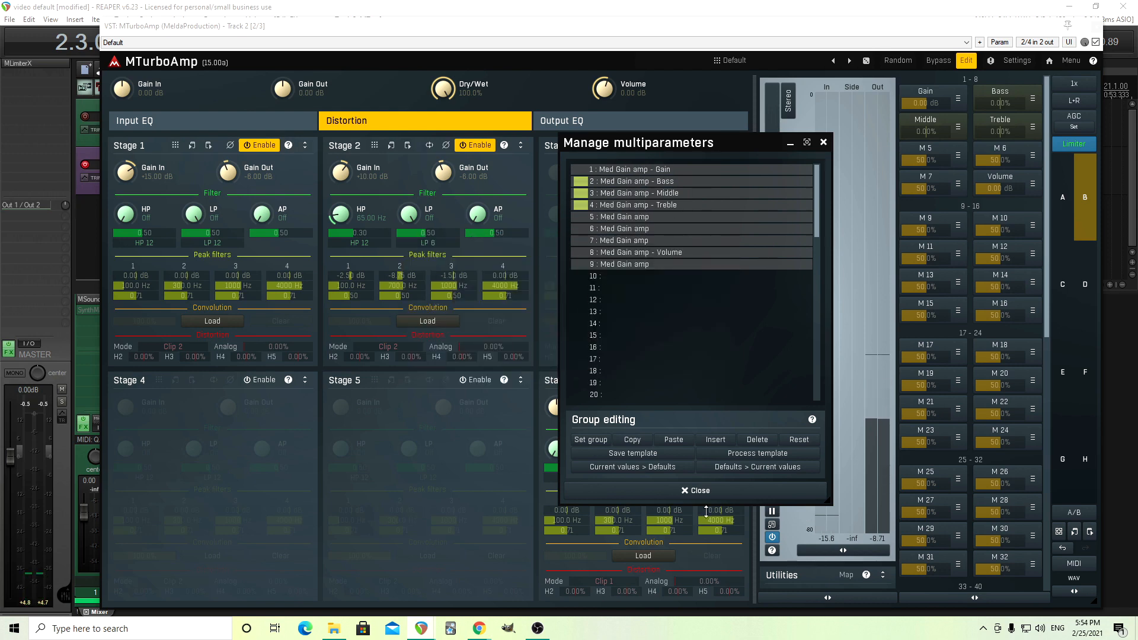
click(679, 488)
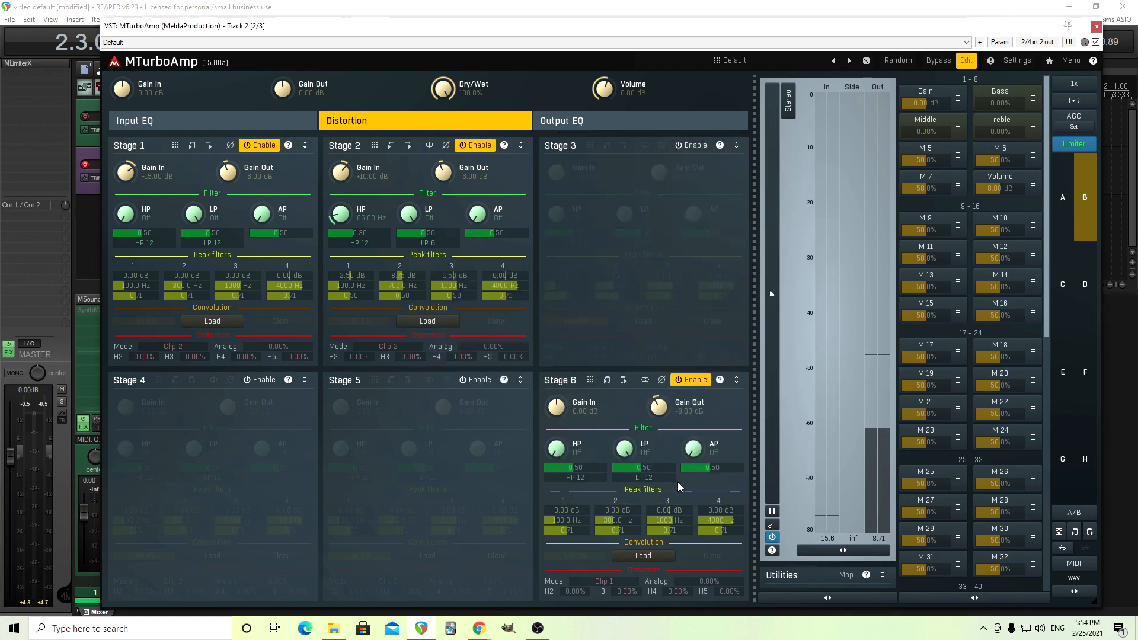
click(963, 62)
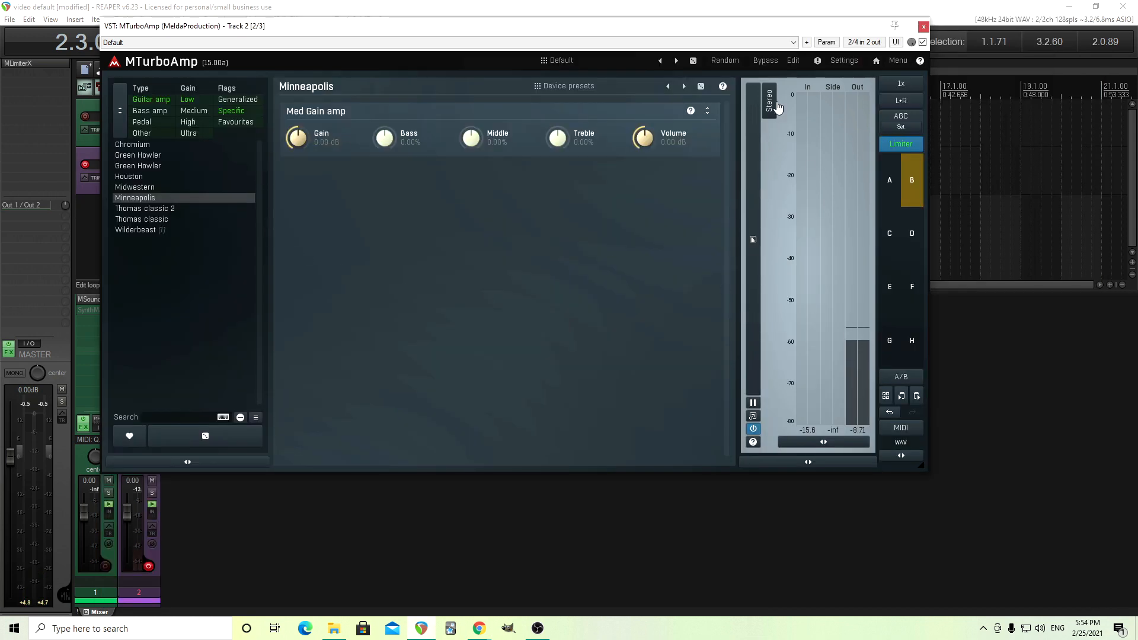
click(792, 62)
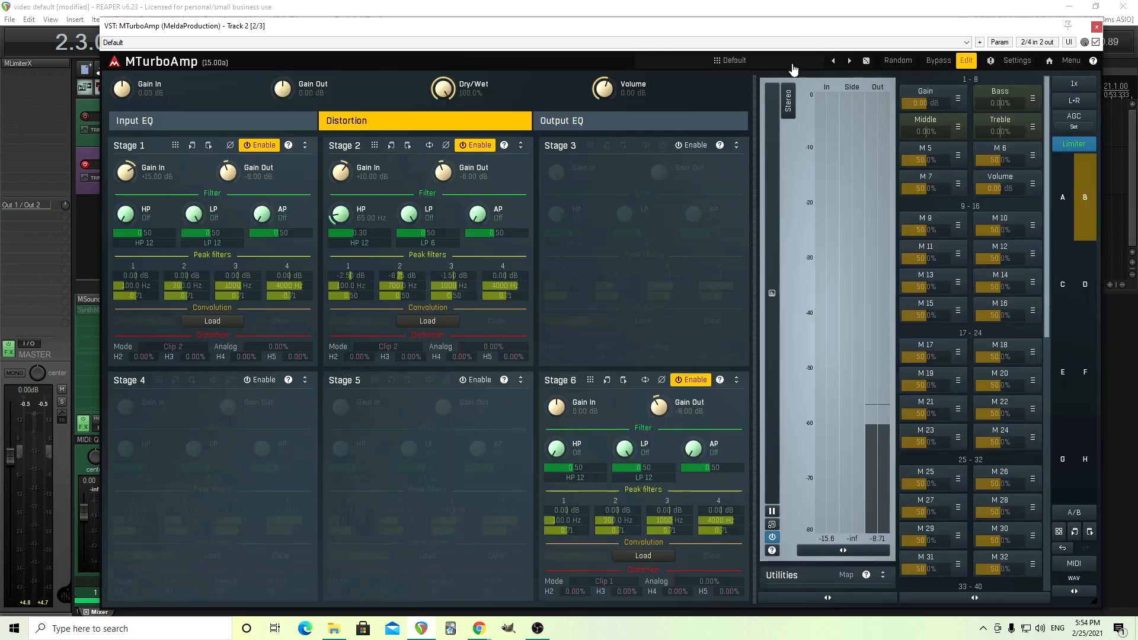
- In slot A, try the Presence control at 100%, reset it to 50%, and copy the settings of its multiparameter
click(1067, 220)
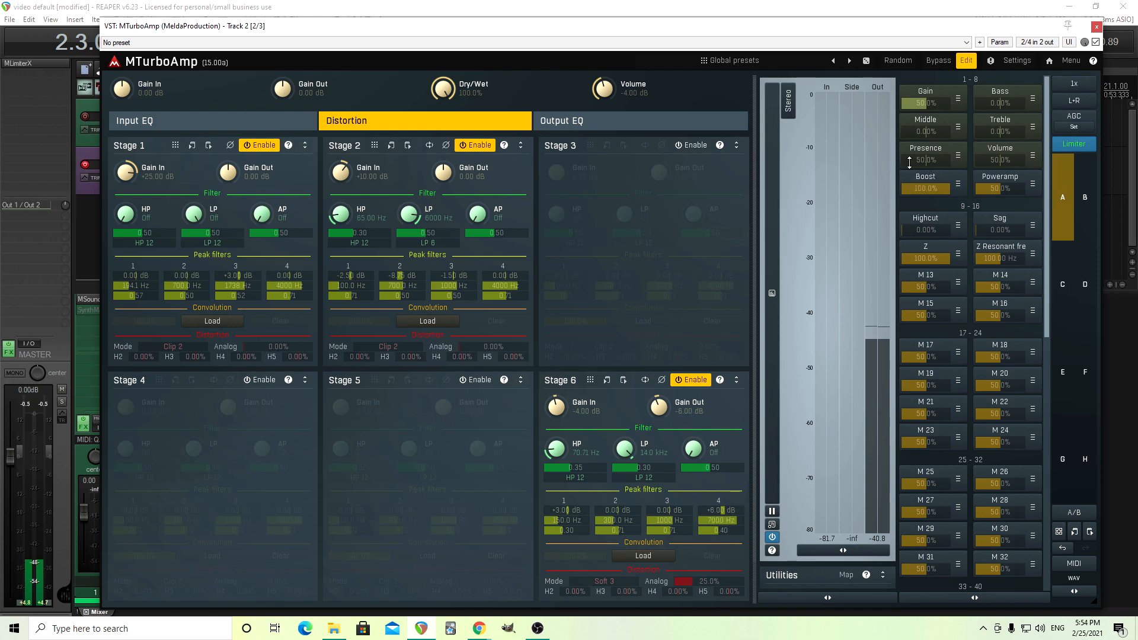
drag(910, 163, 910, 132)
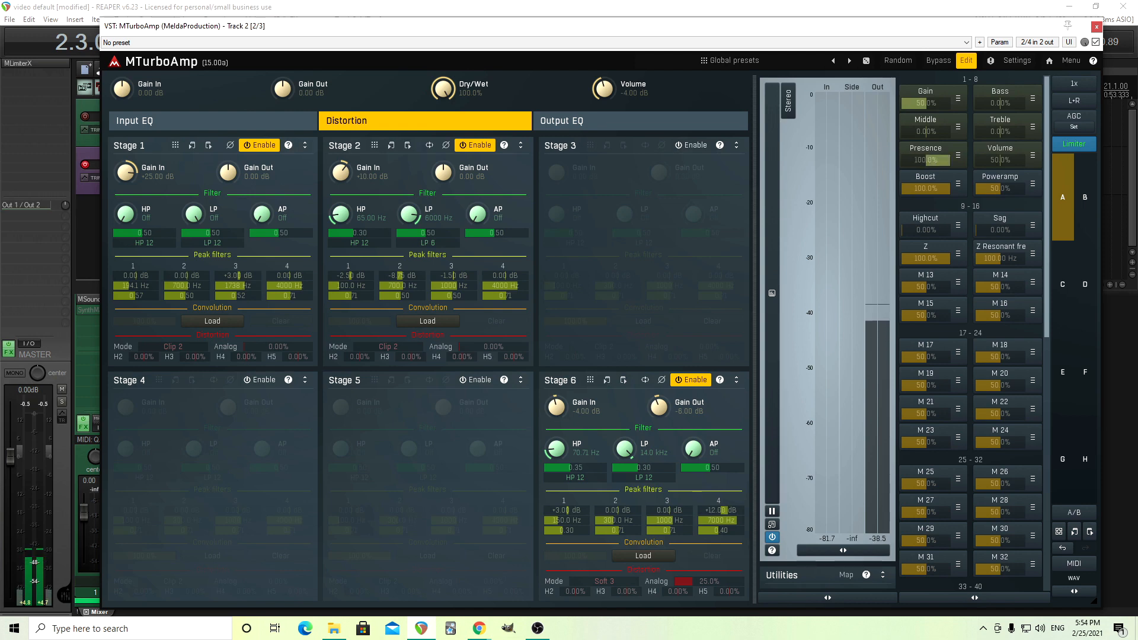
double_click(939, 160)
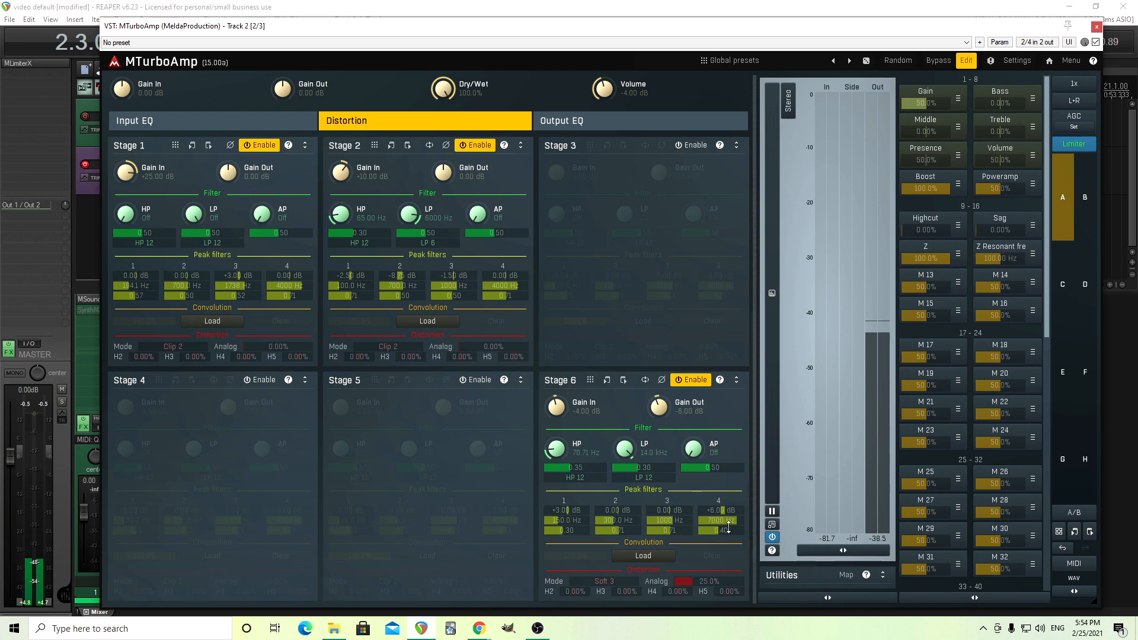
click(922, 152)
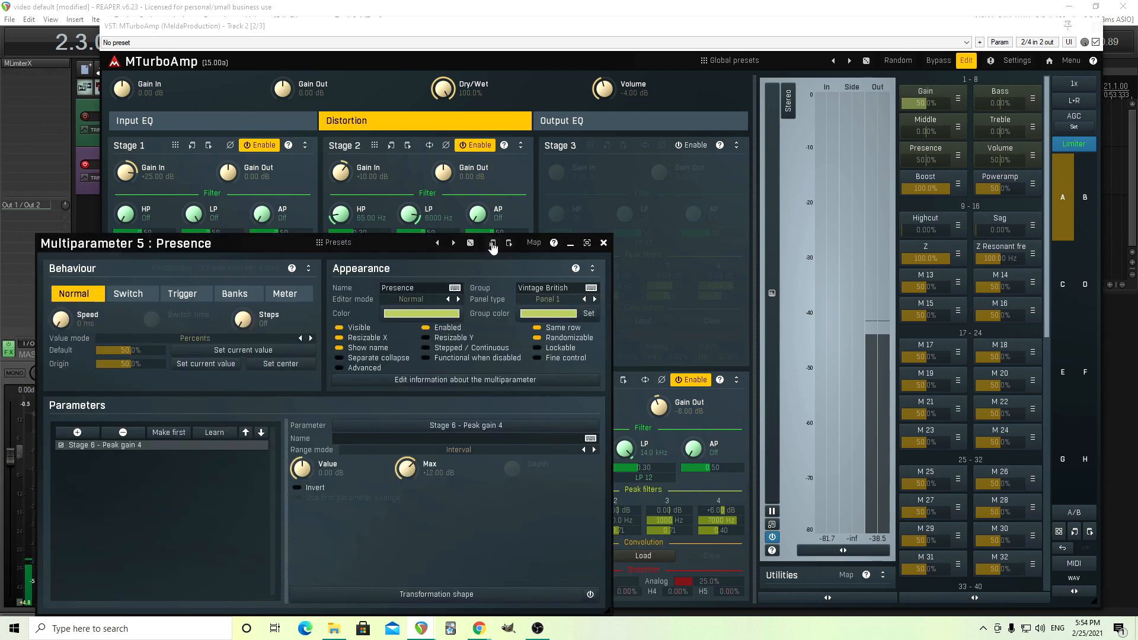
click(603, 243)
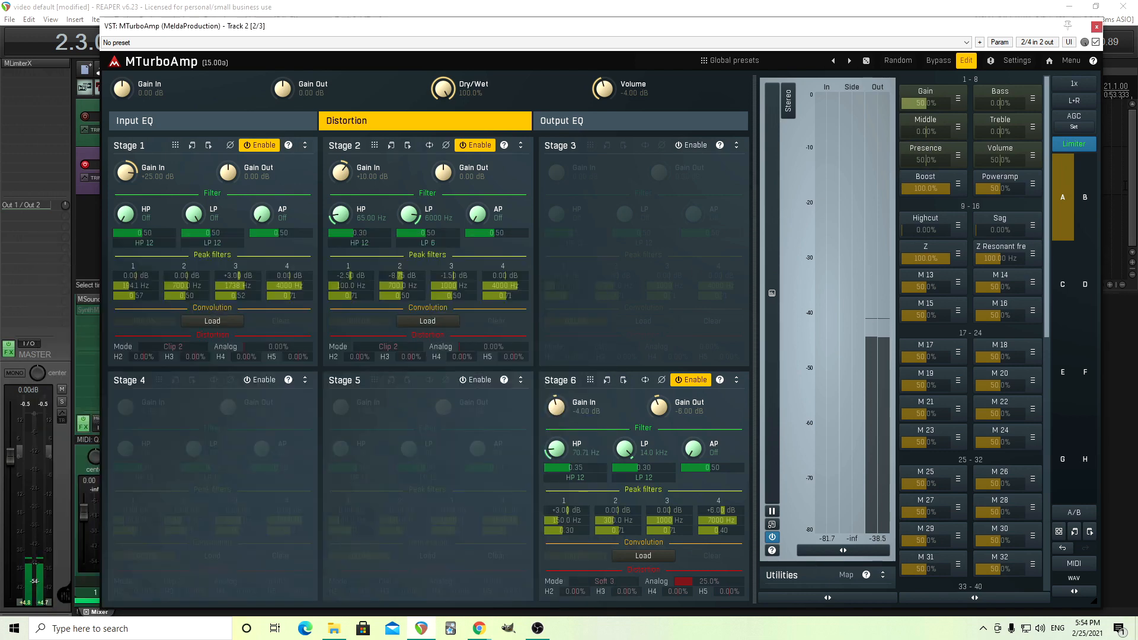
- Paste the copied Presence settings into slot B's multiparameter 5 with the group "Med Gain amp", and test the control at 100%
click(1084, 197)
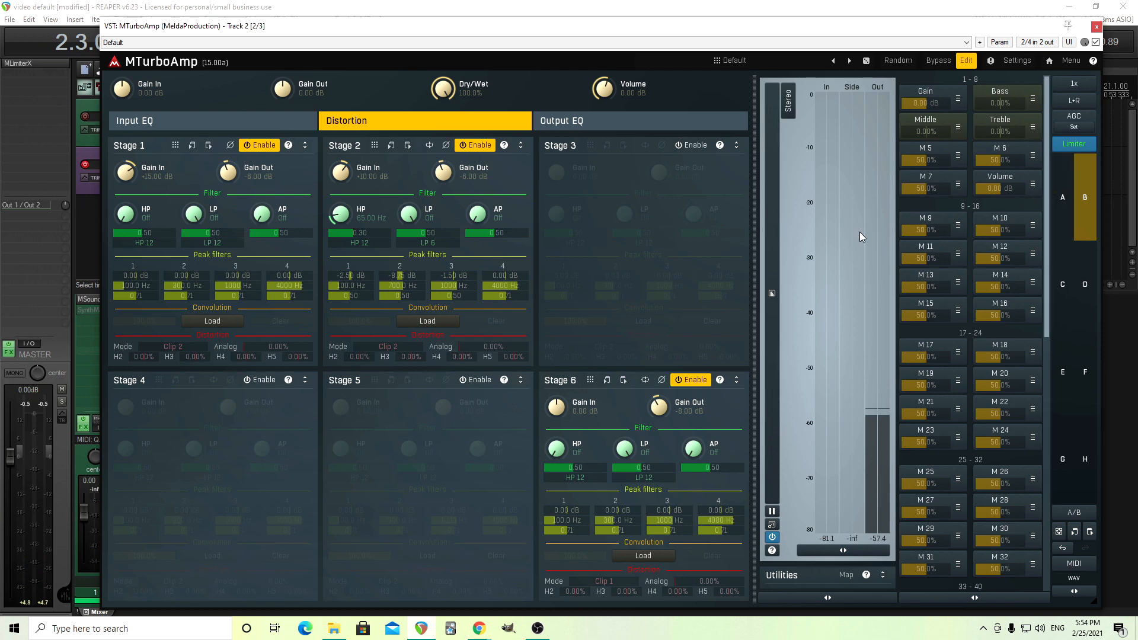
click(931, 151)
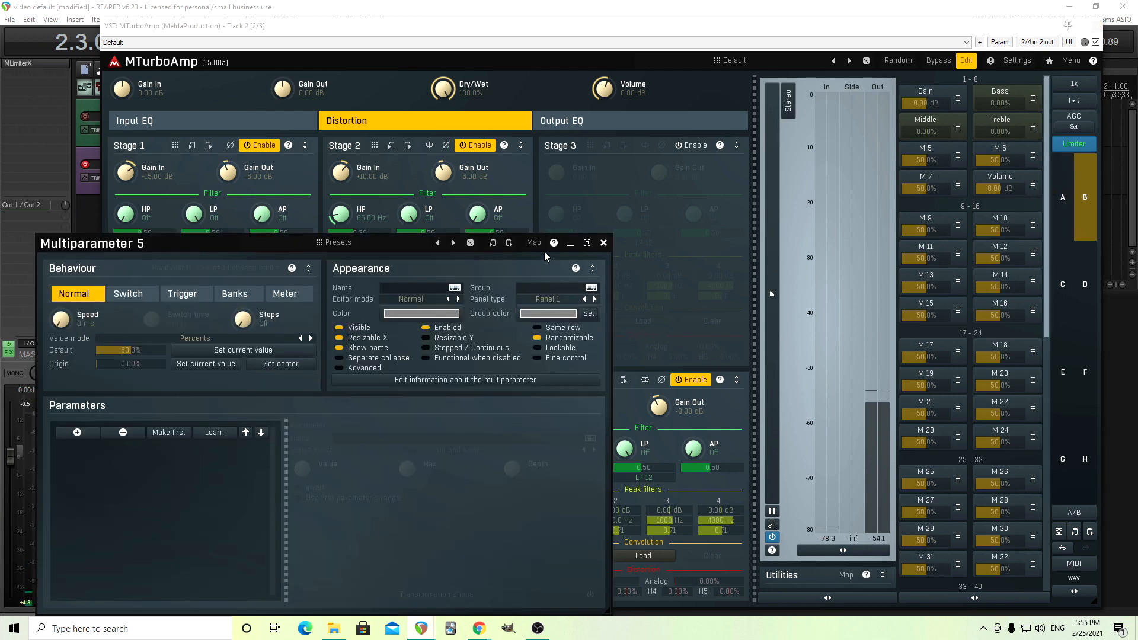
click(509, 244)
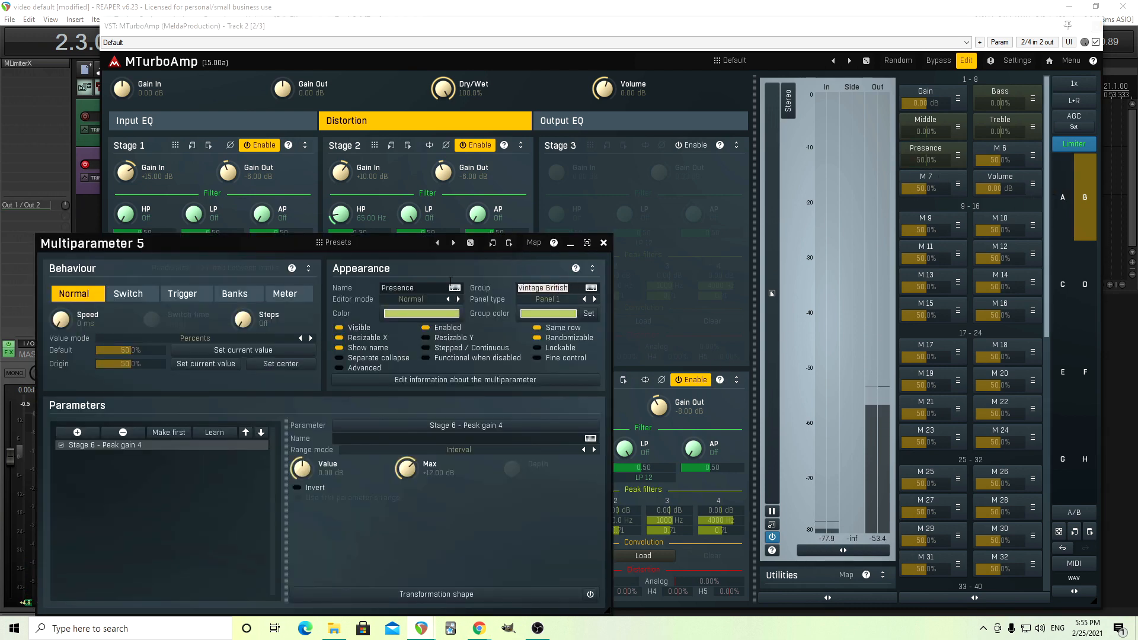
text(Med)
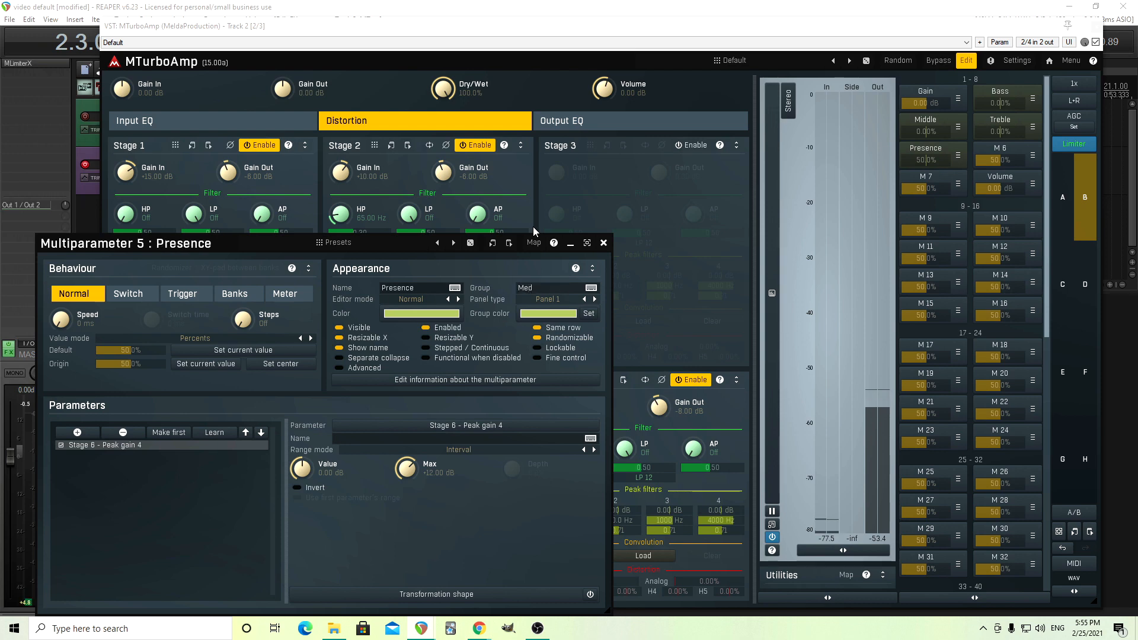
text( Gain ampo)
key(BackSpace)
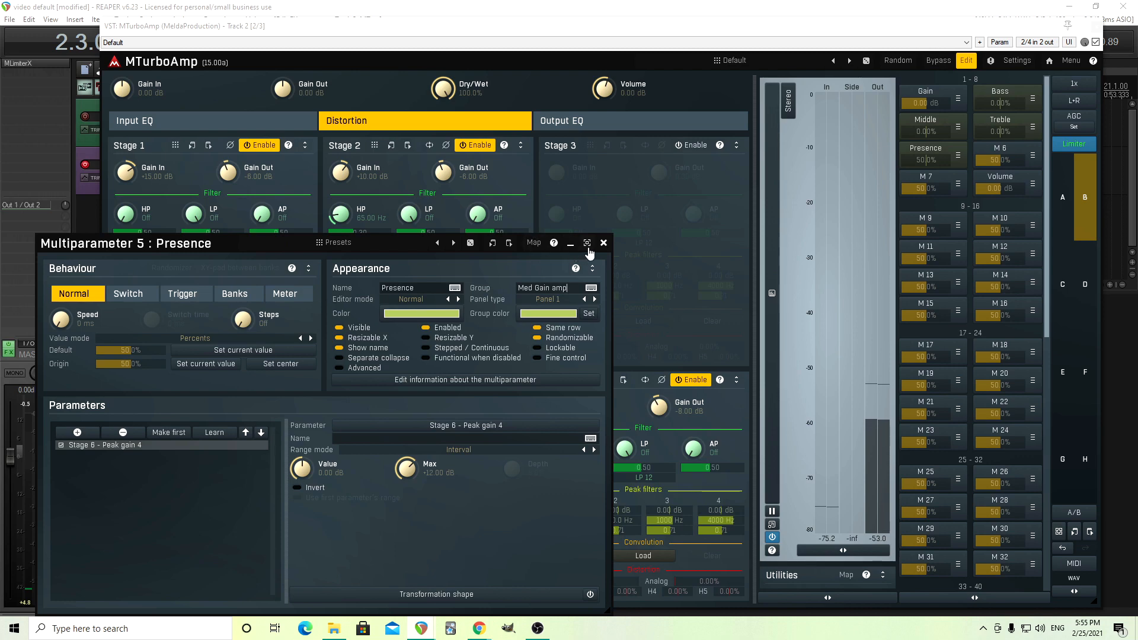
click(604, 242)
drag(935, 159, 935, 142)
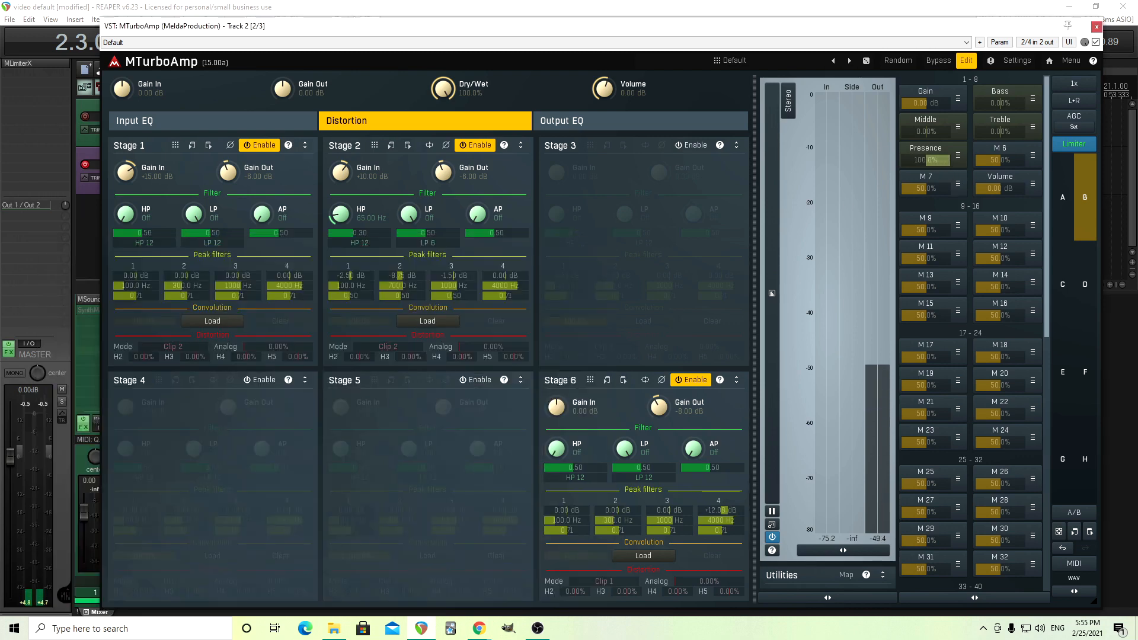
double_click(933, 158)
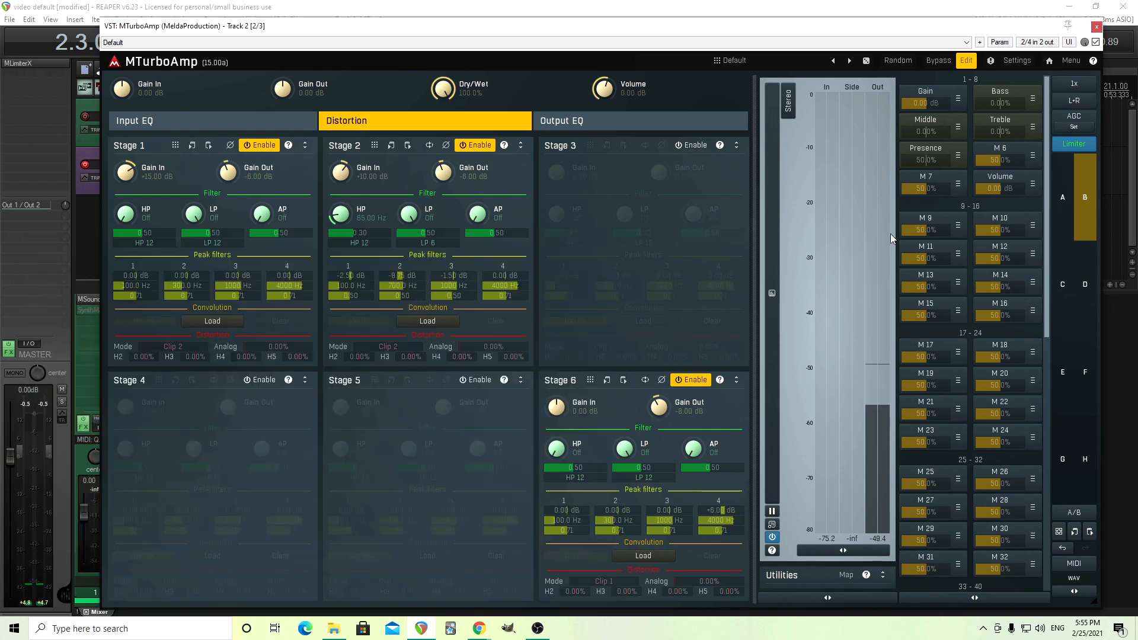
- Set peak filter 4 in slot B's Stage 6 to a Q of 0.50 and a frequency of 5000 Hz
right_click(734, 533)
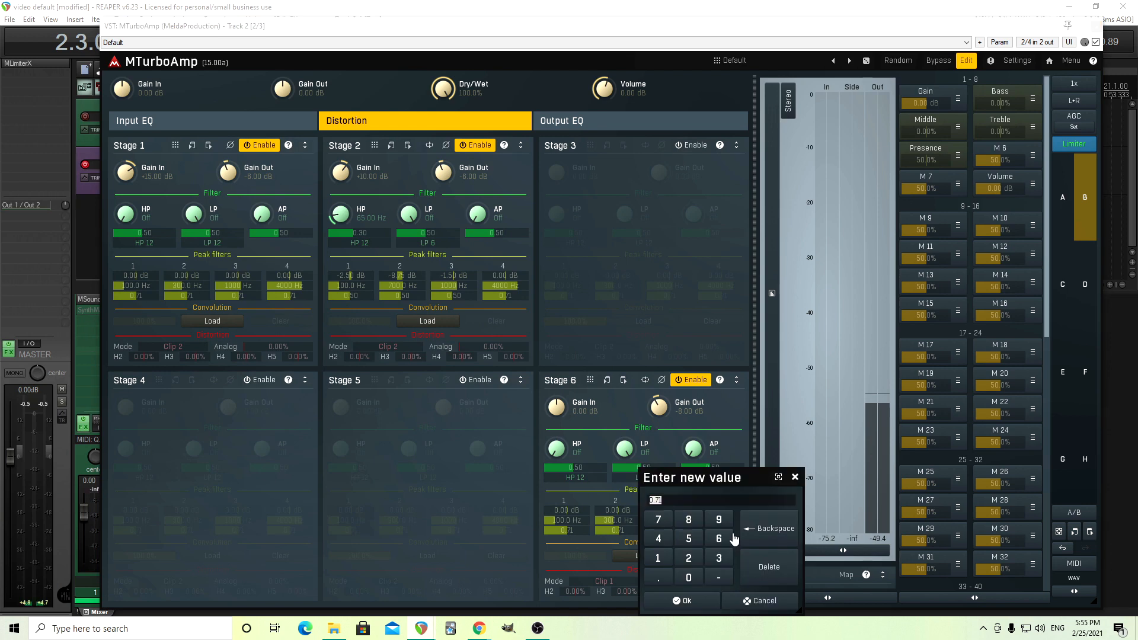
click(659, 581)
click(688, 601)
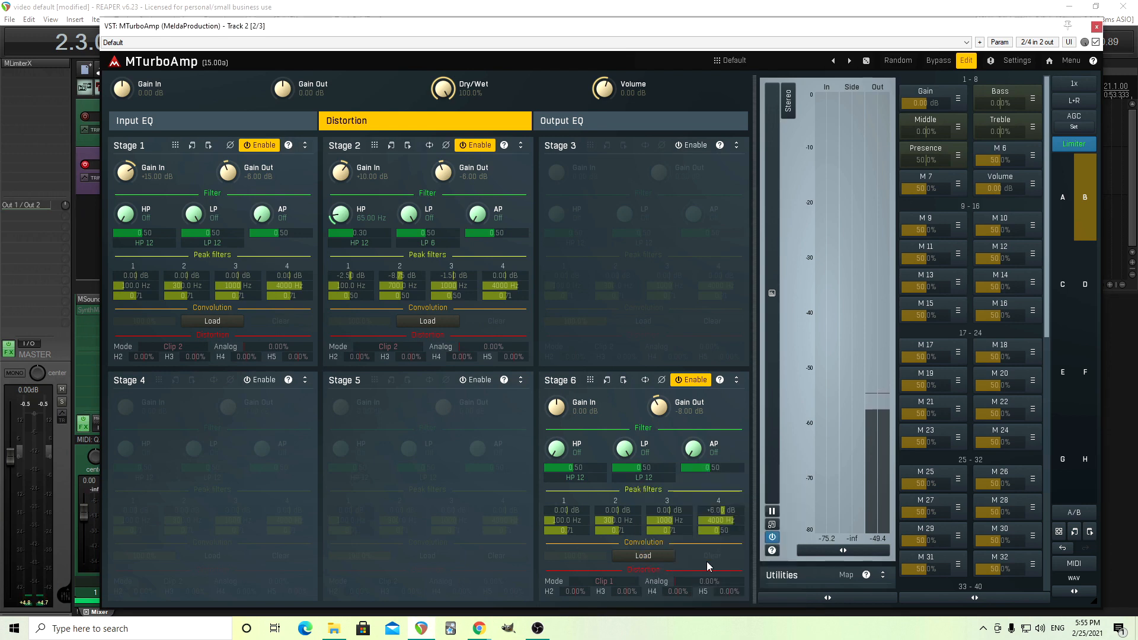
right_click(730, 520)
click(687, 484)
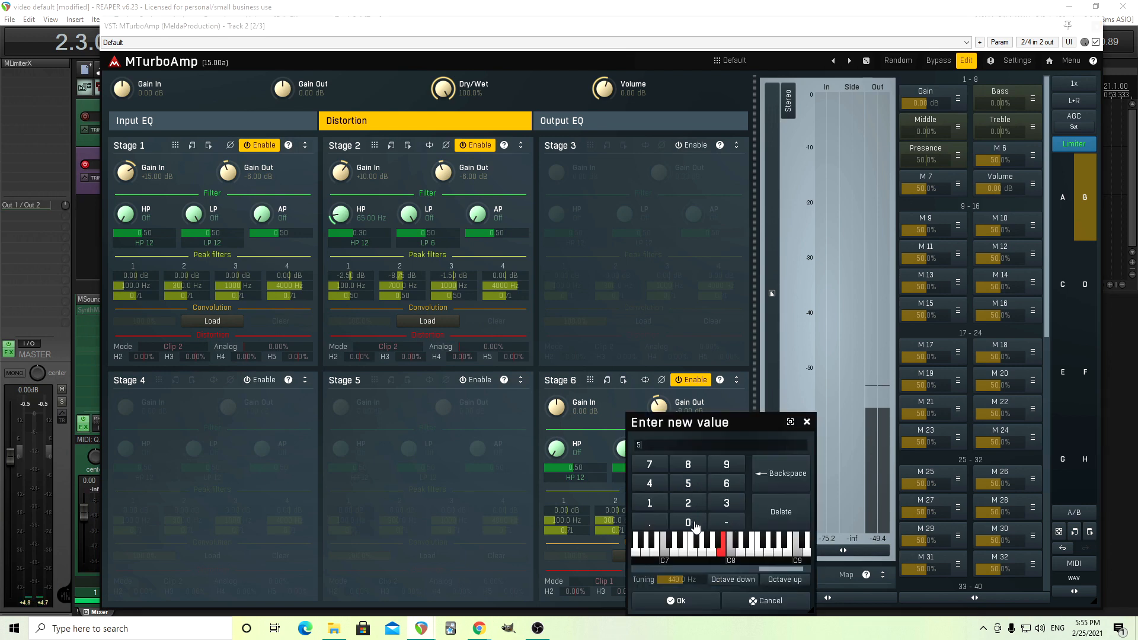
click(691, 522)
click(690, 523)
click(697, 600)
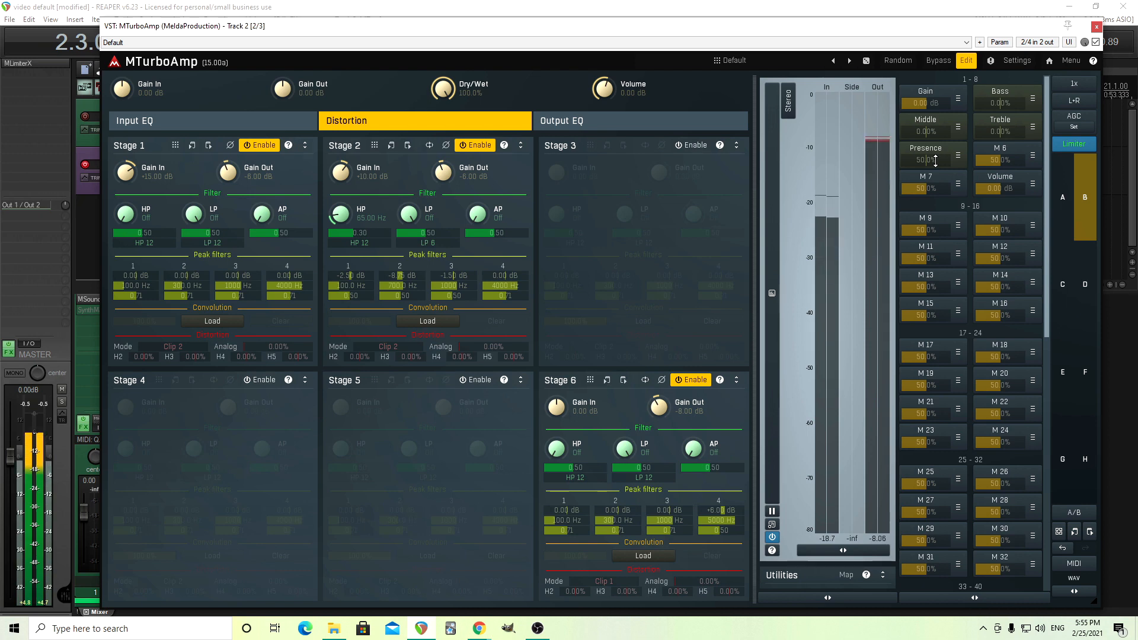
- Audition the Presence control at 100% and 0%, reset it to 50%, and check the device's front panel
drag(928, 160, 950, 128)
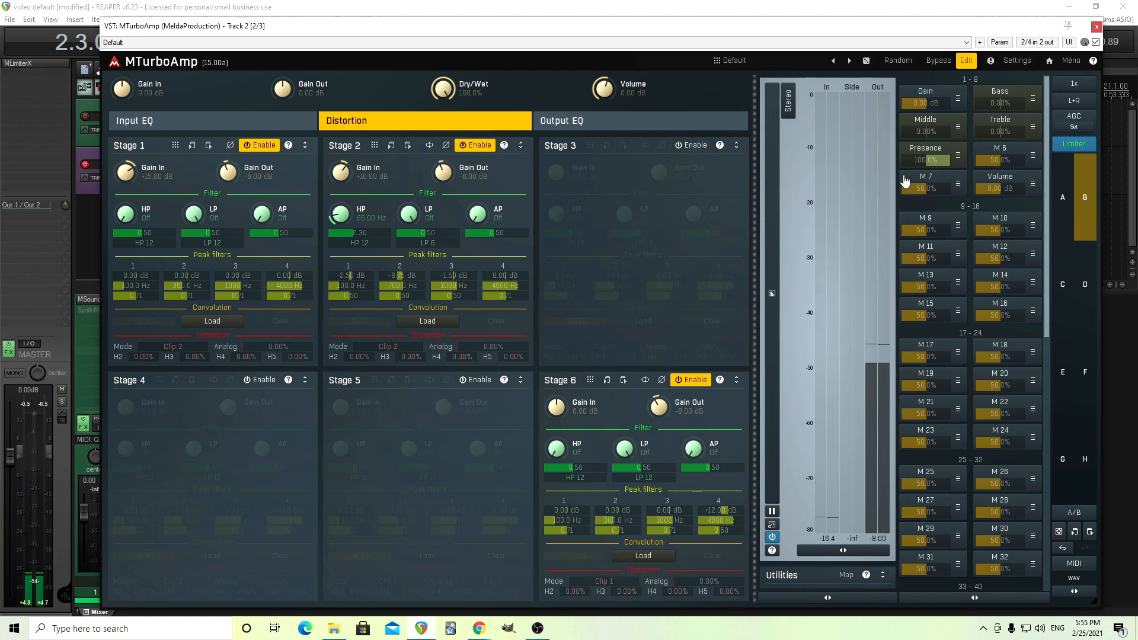
drag(942, 160, 902, 160)
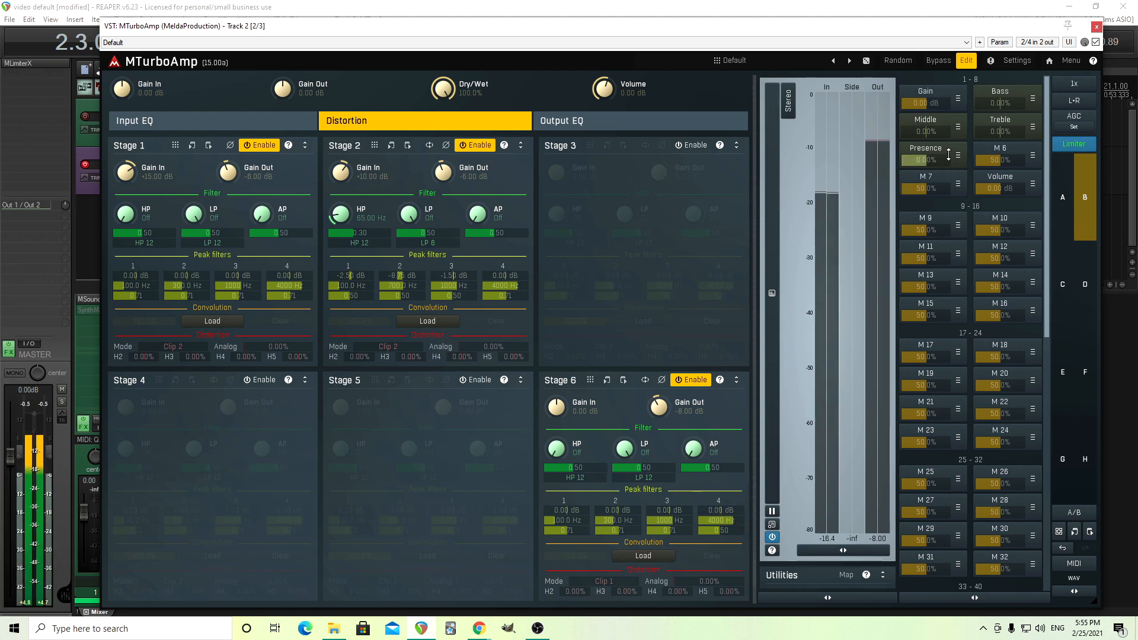
drag(939, 155, 936, 154)
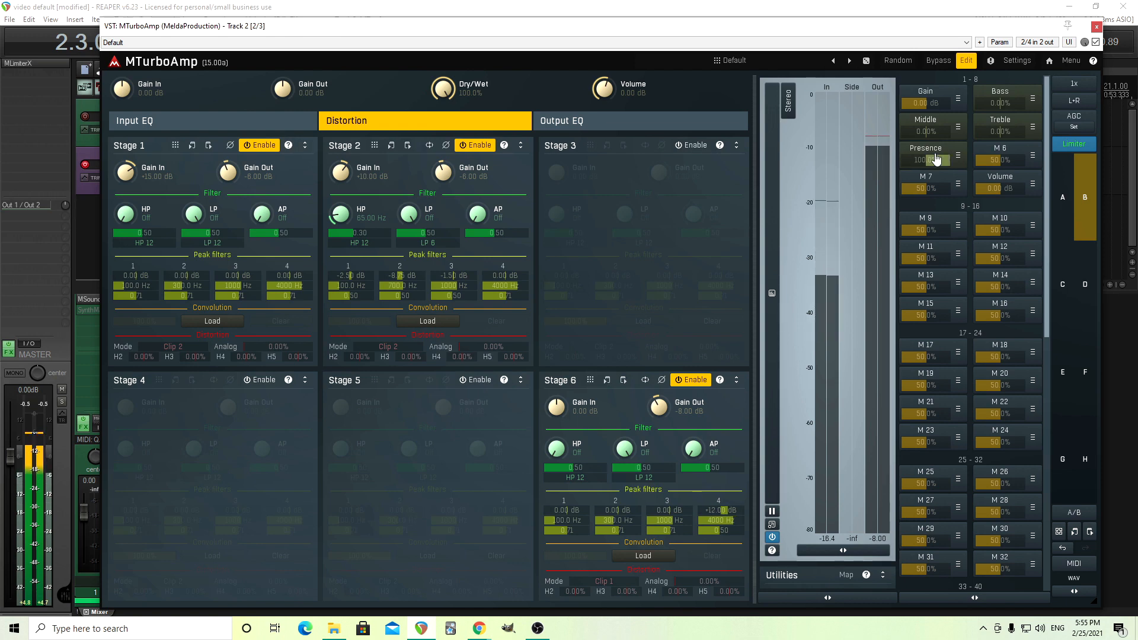
double_click(936, 160)
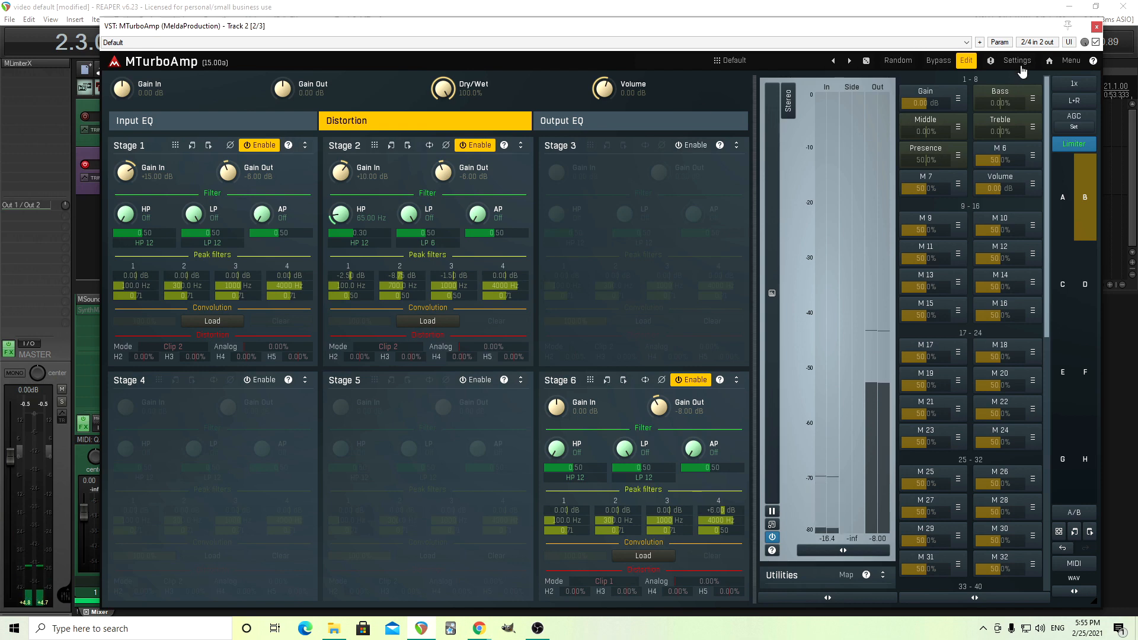
click(966, 60)
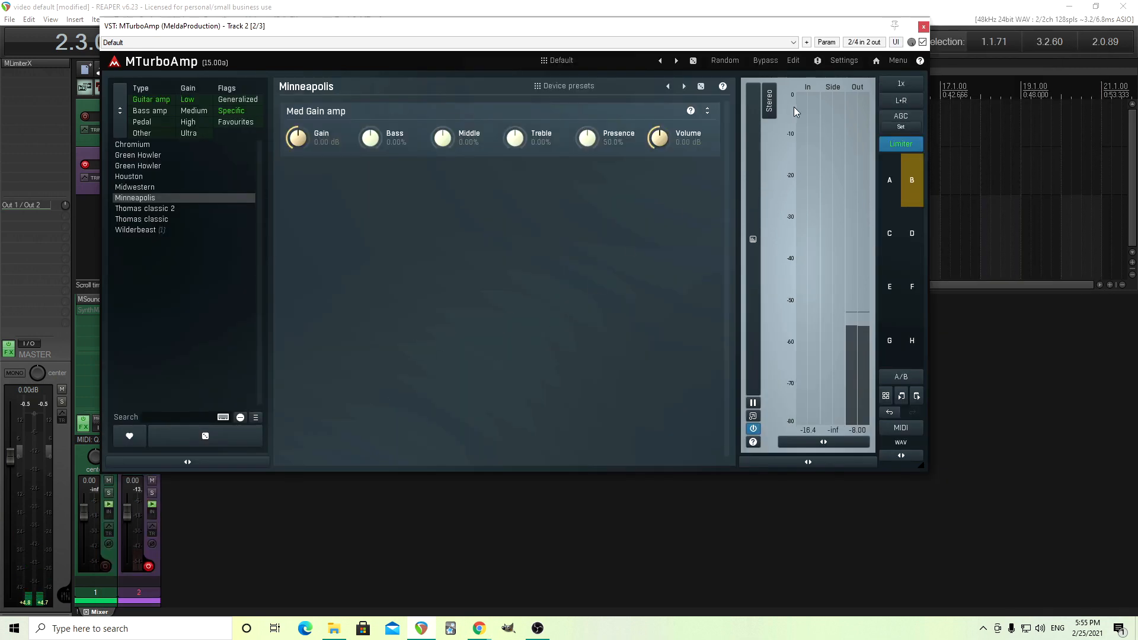
click(795, 63)
- Set the "Med Gain amp" group color to dark teal (007F7DFF), apply it to the whole group, and check the front panel
click(1001, 94)
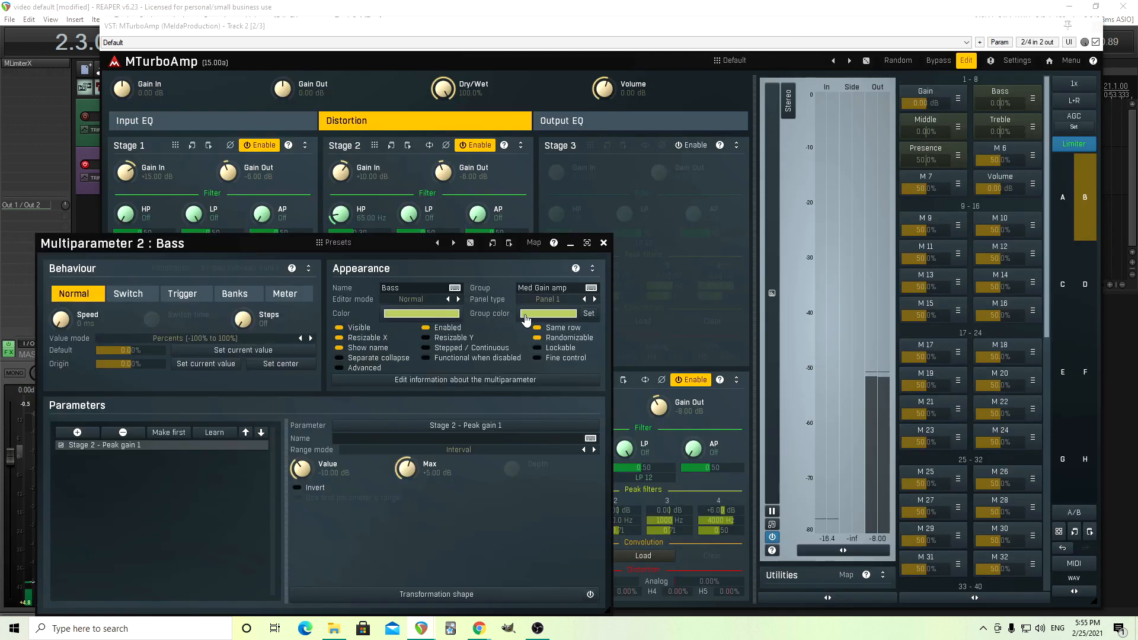
click(563, 318)
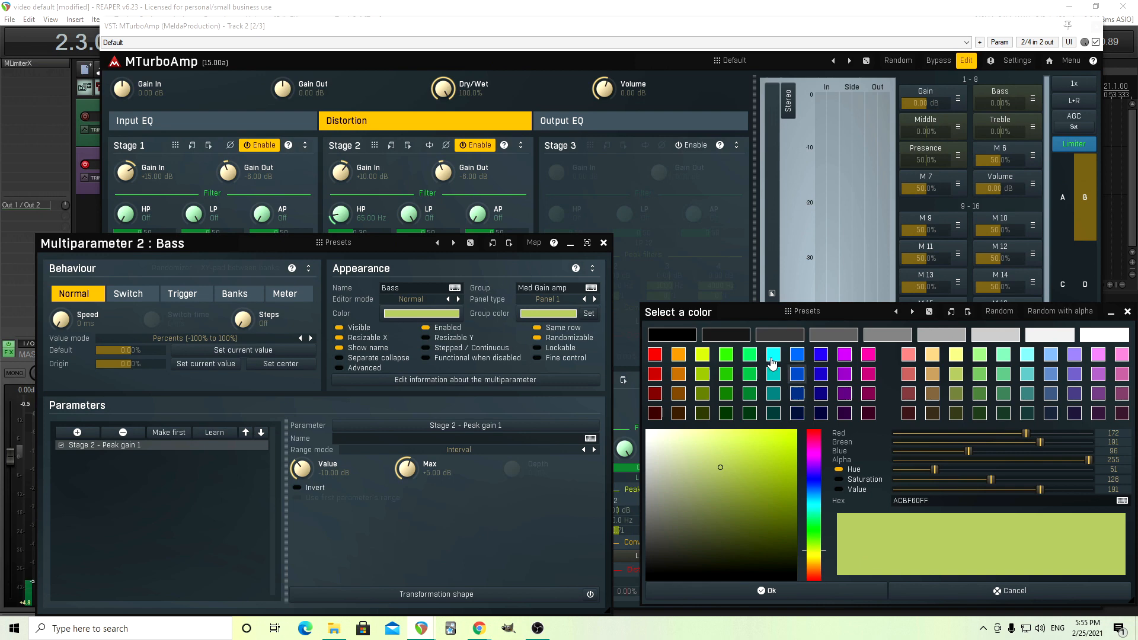
click(780, 400)
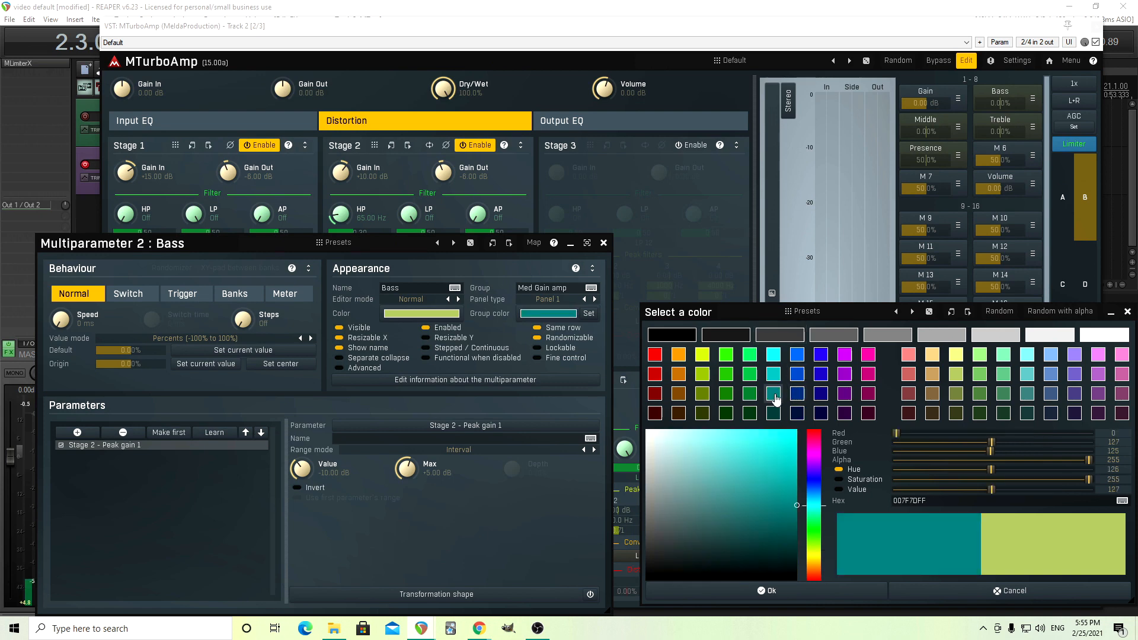
click(793, 591)
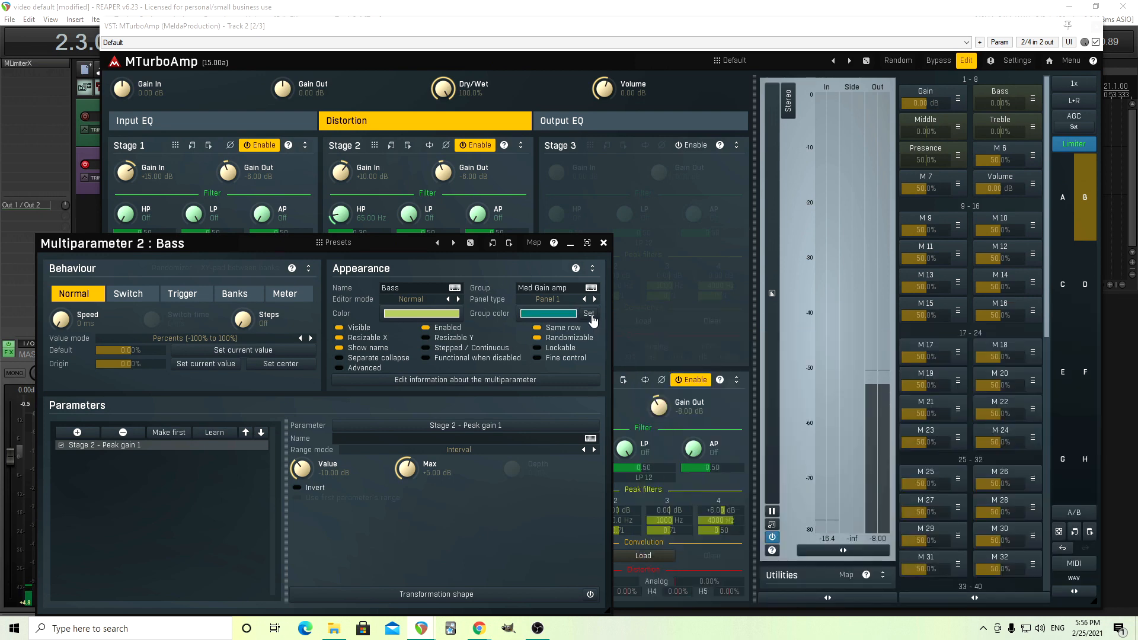
click(590, 316)
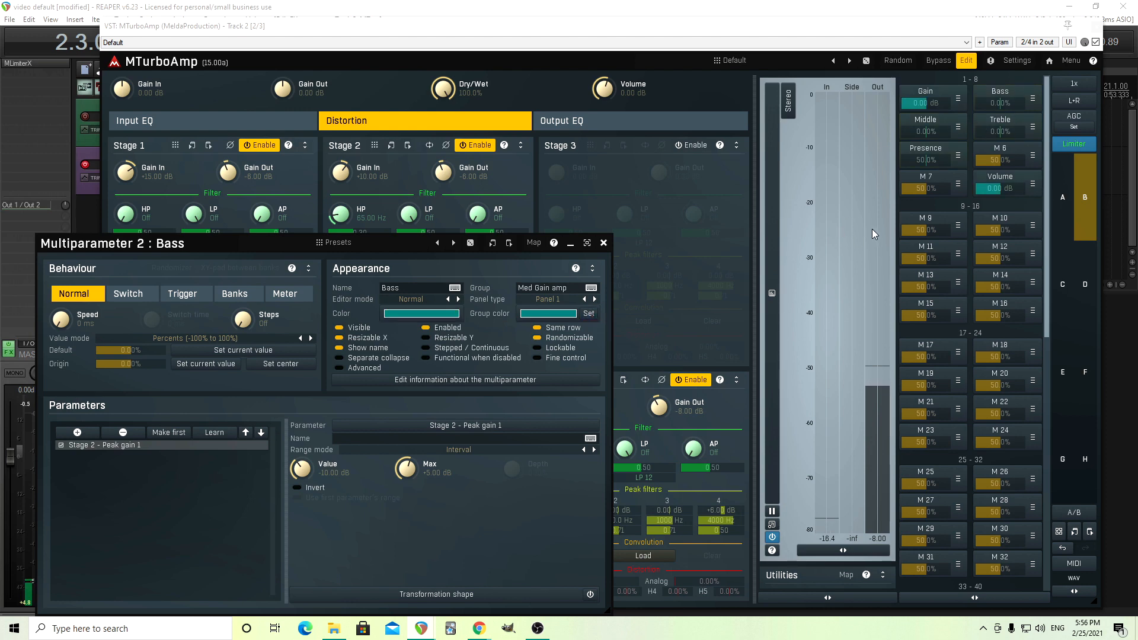
click(603, 243)
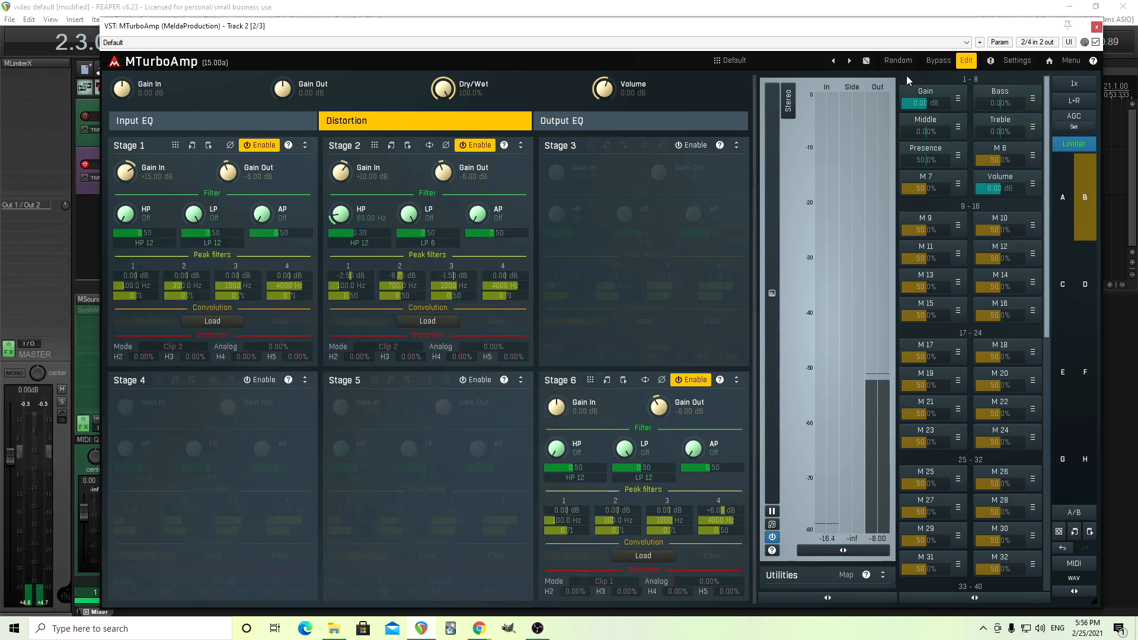
click(967, 62)
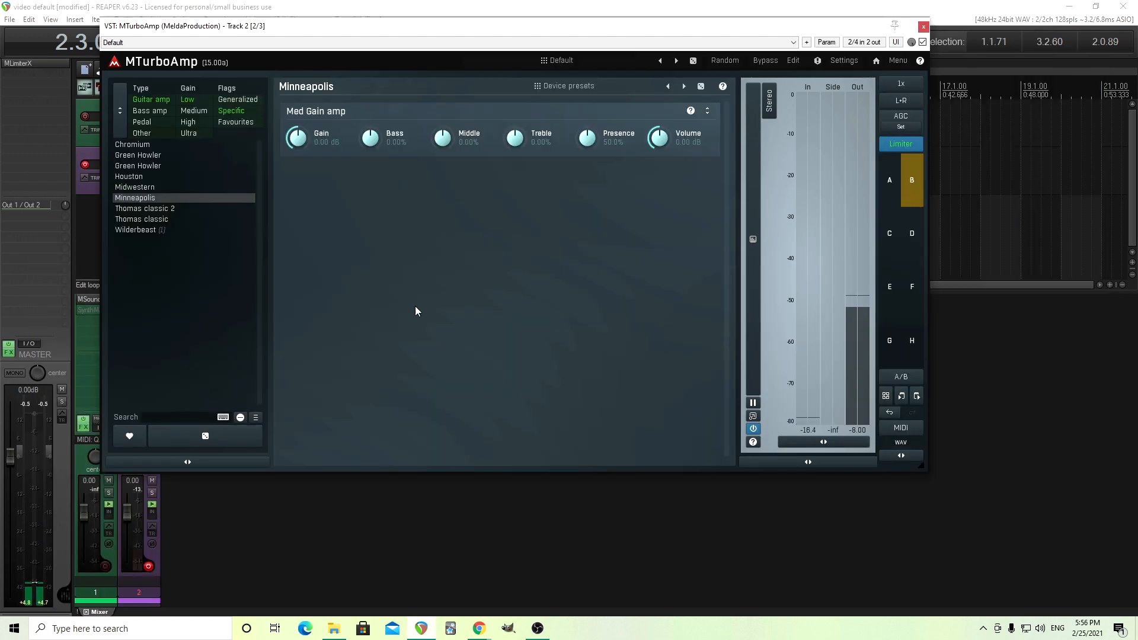
click(795, 62)
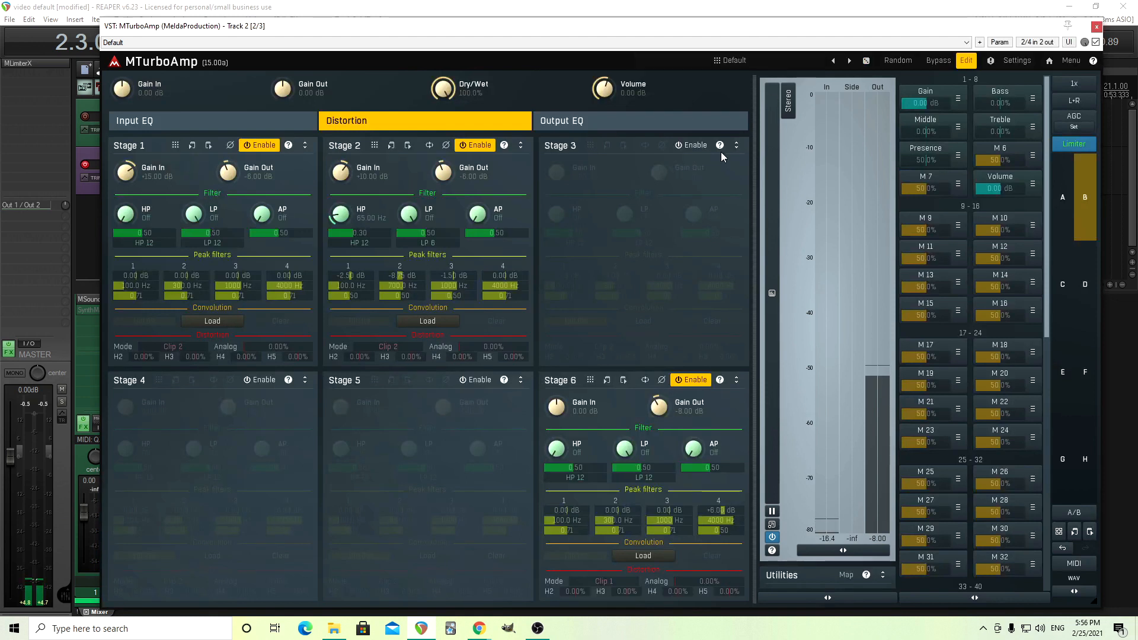
- Audition Gain at -20 dB with Volume about +15 dB and at +20 dB with Volume about -6 dB, resetting both to 0 dB
drag(932, 100, 906, 101)
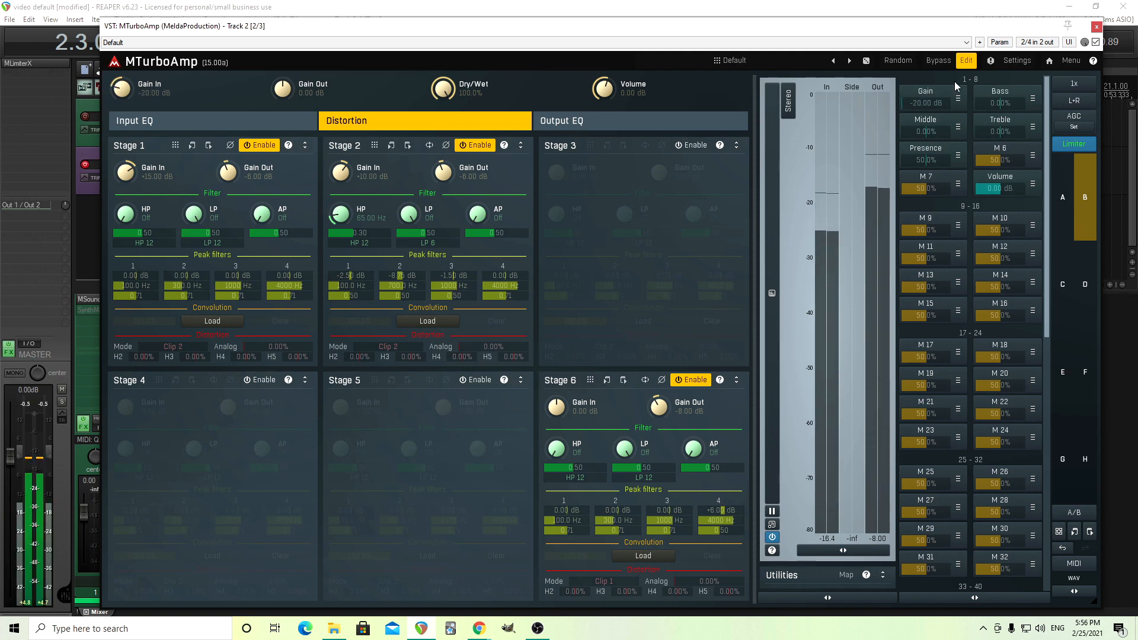
drag(1002, 188, 1020, 187)
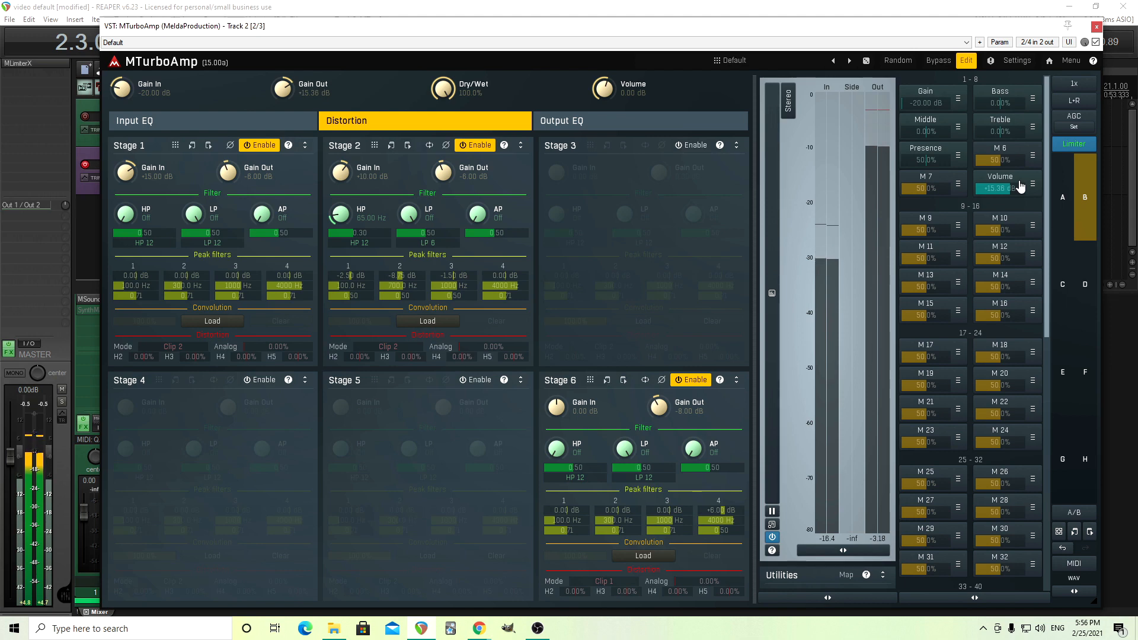
double_click(927, 101)
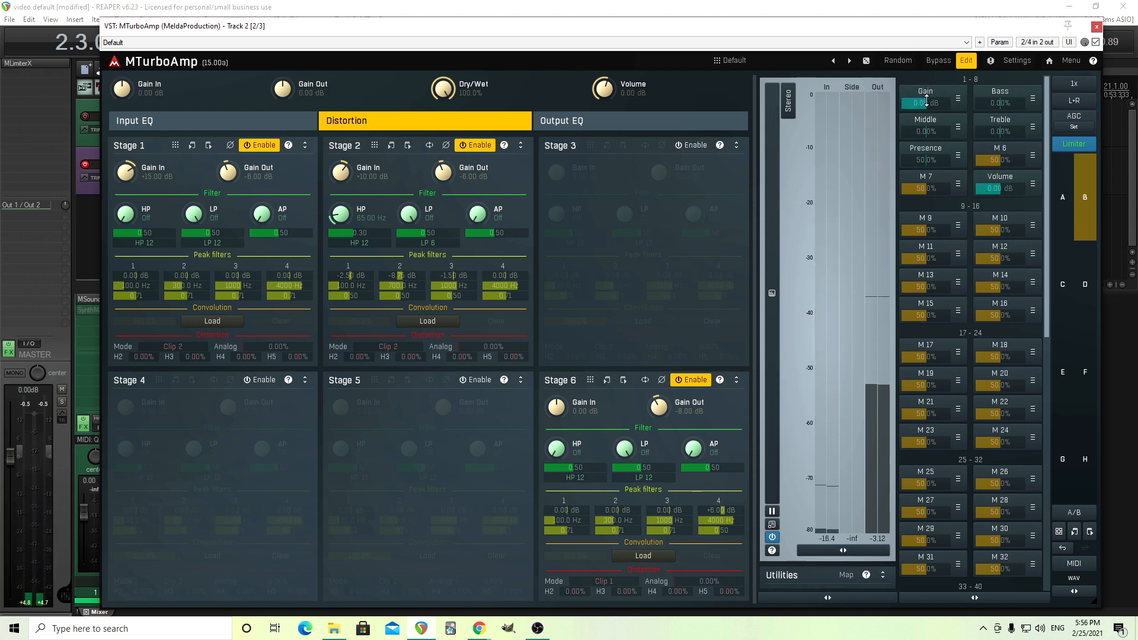
drag(926, 101, 928, 48)
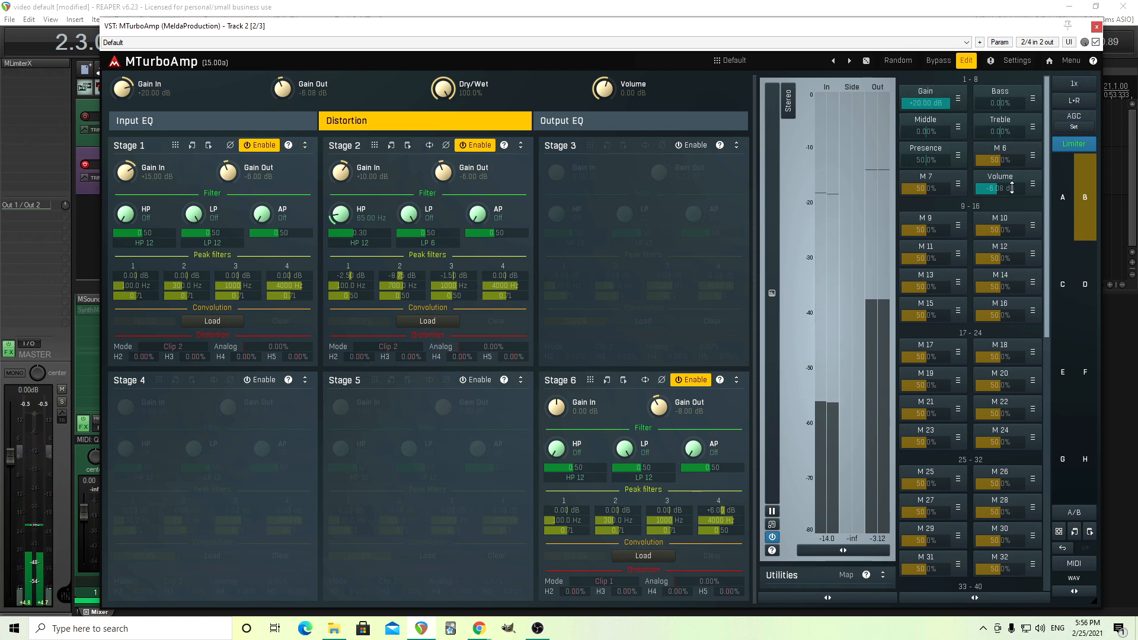
double_click(1012, 188)
double_click(926, 103)
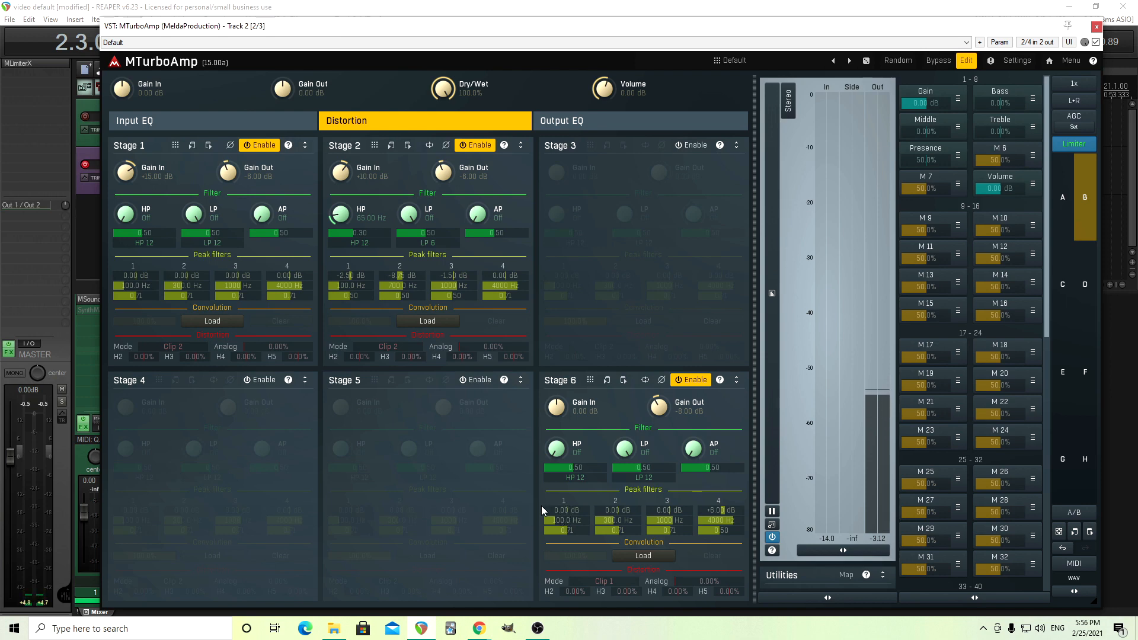
- In the Output EQ, boost band 2 by about 4.5 dB near 100 Hz and the high shelf by about 6.5 dB near 3.6 kHz
click(623, 129)
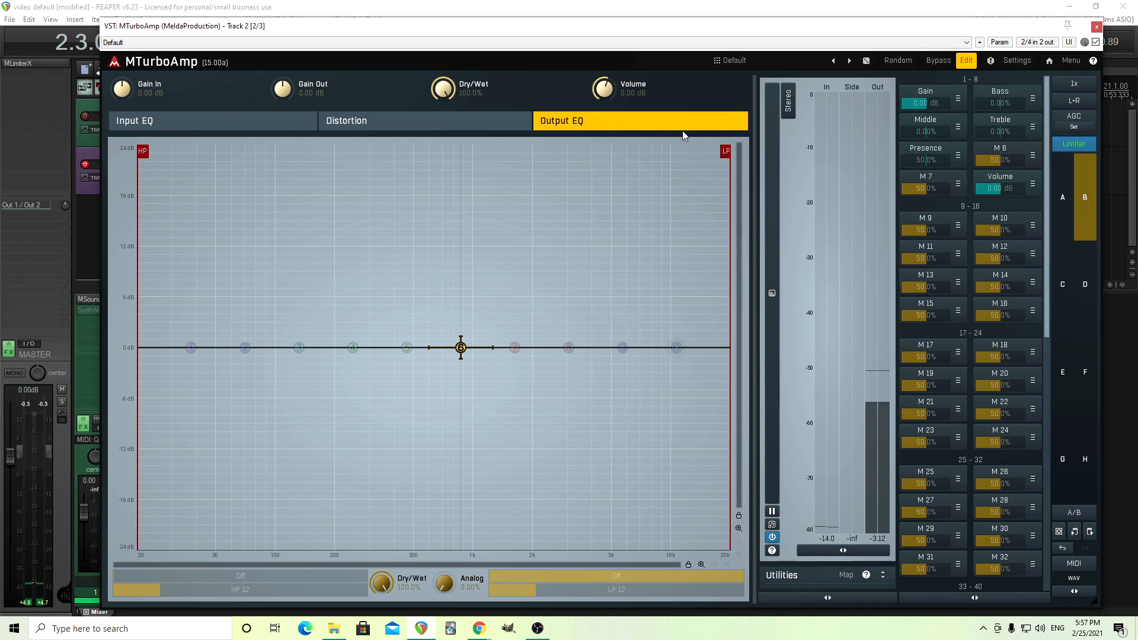
click(405, 125)
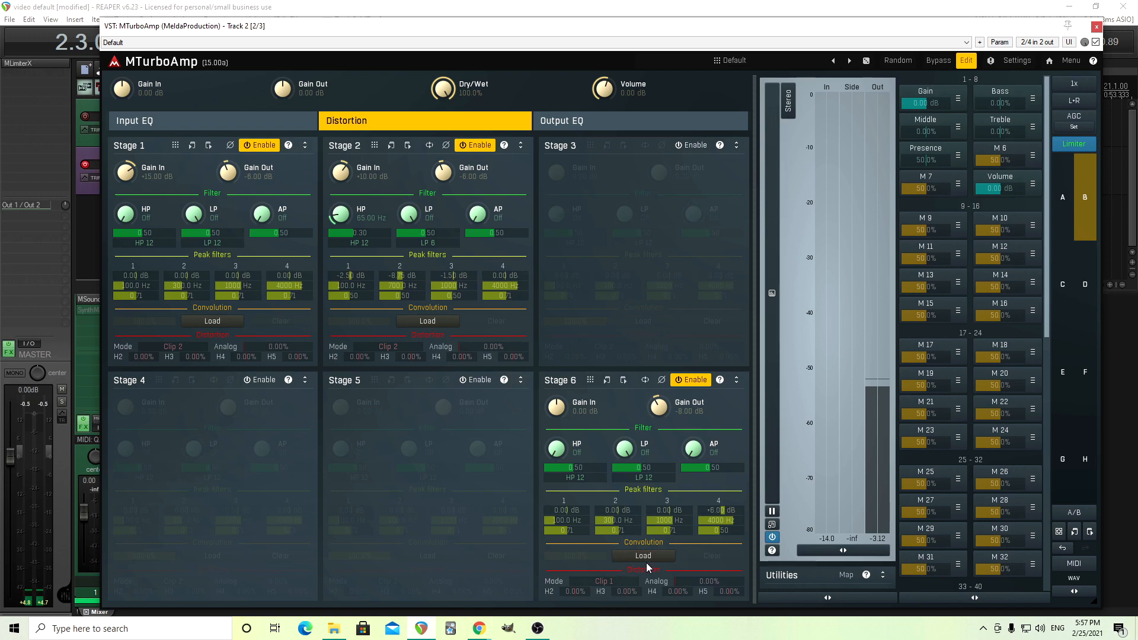
click(610, 124)
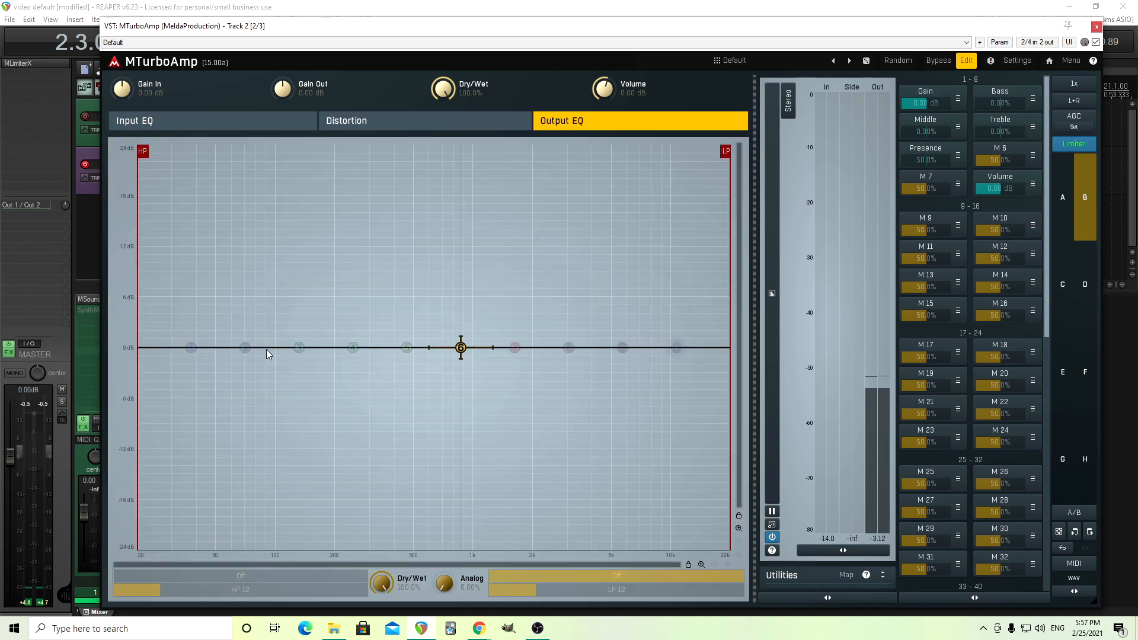
drag(298, 347, 325, 347)
drag(245, 348, 272, 310)
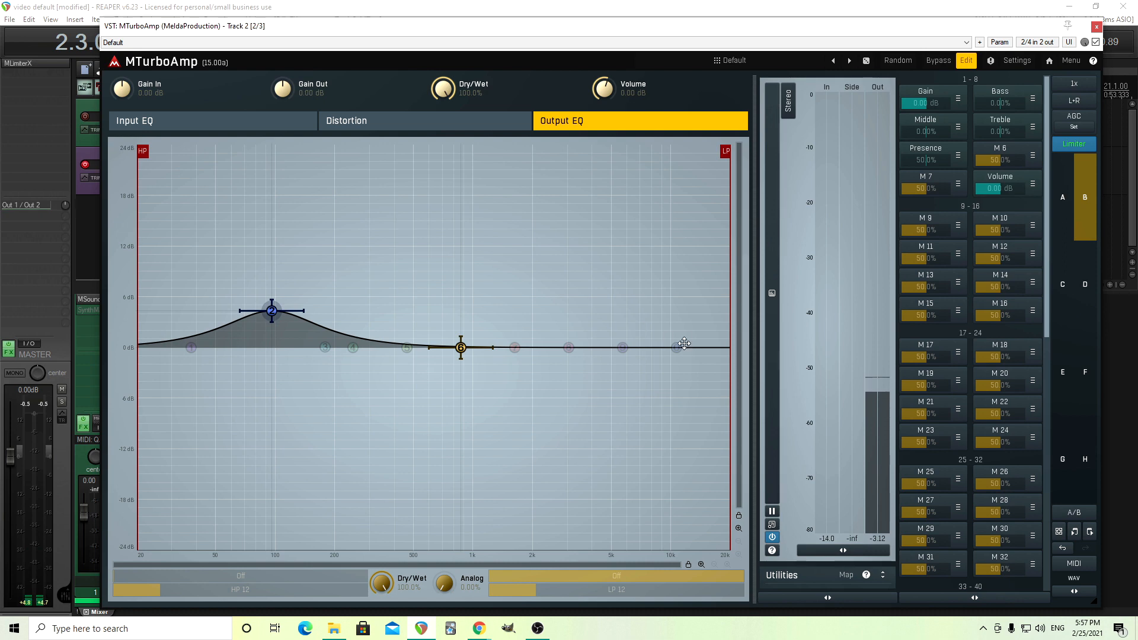
drag(680, 346, 583, 292)
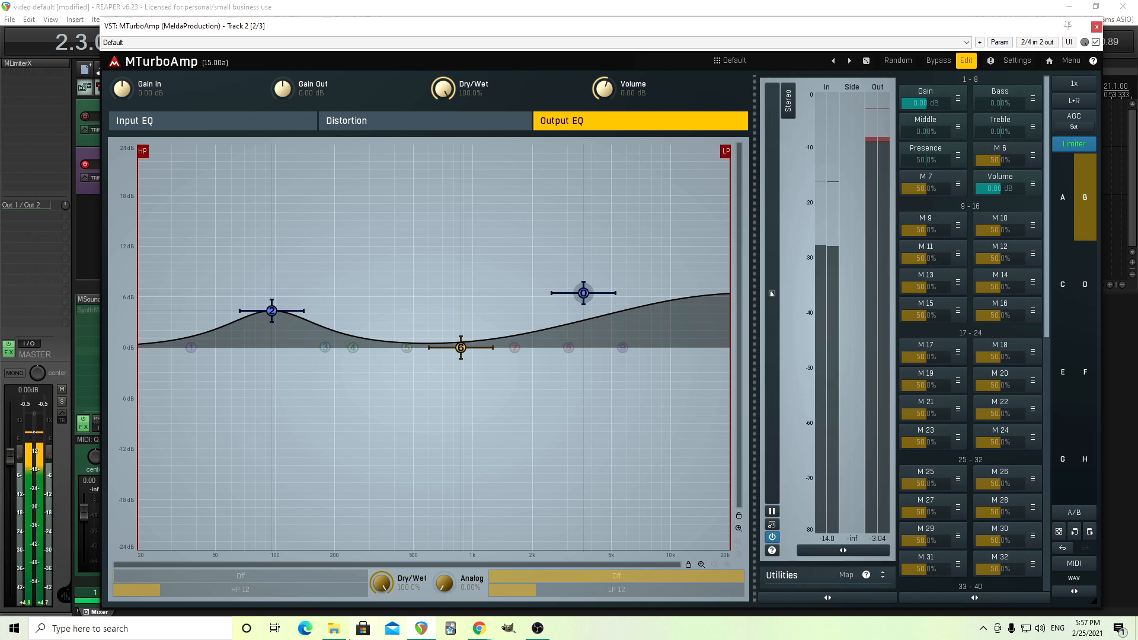
- Compare the Output EQ at 0% and 100% Dry/Wet, leaving it at 0%
drag(382, 584, 383, 633)
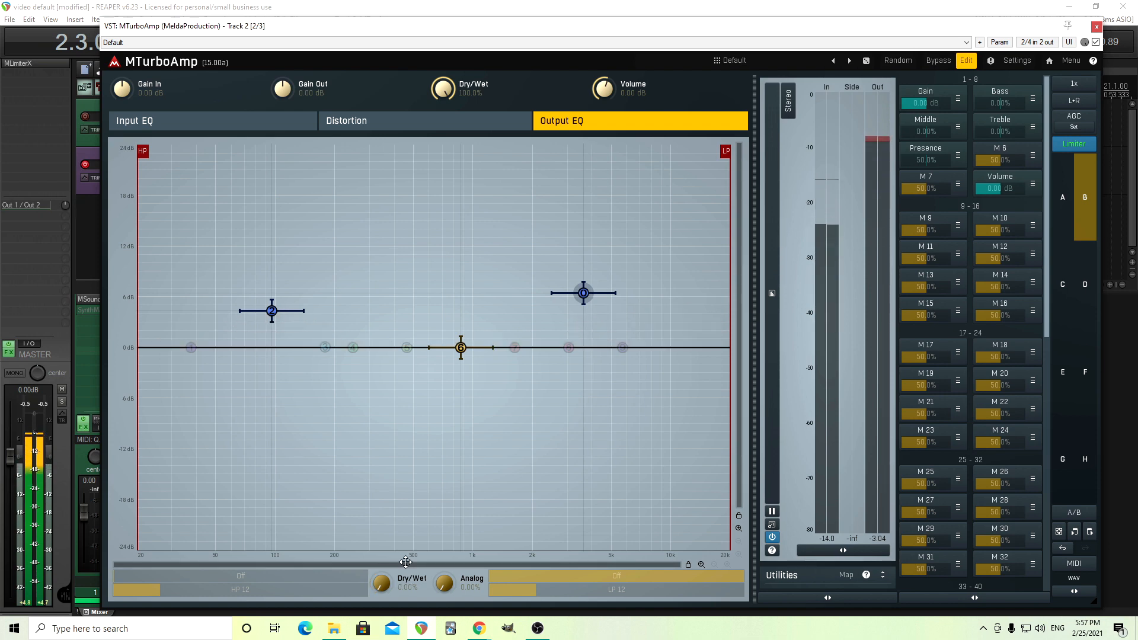
double_click(383, 582)
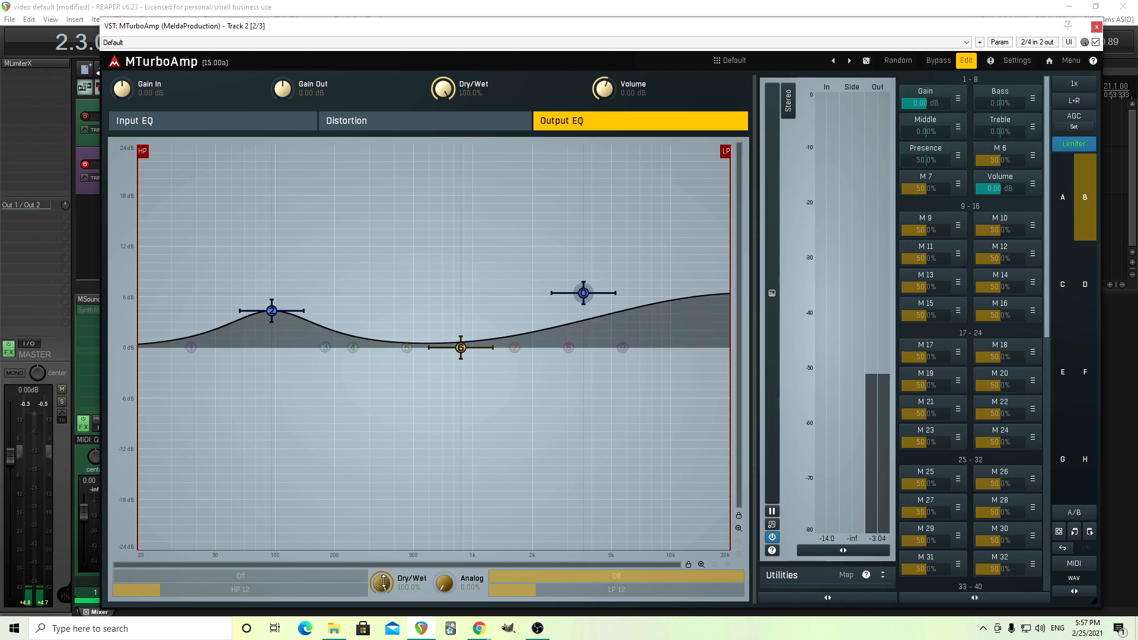
double_click(384, 582)
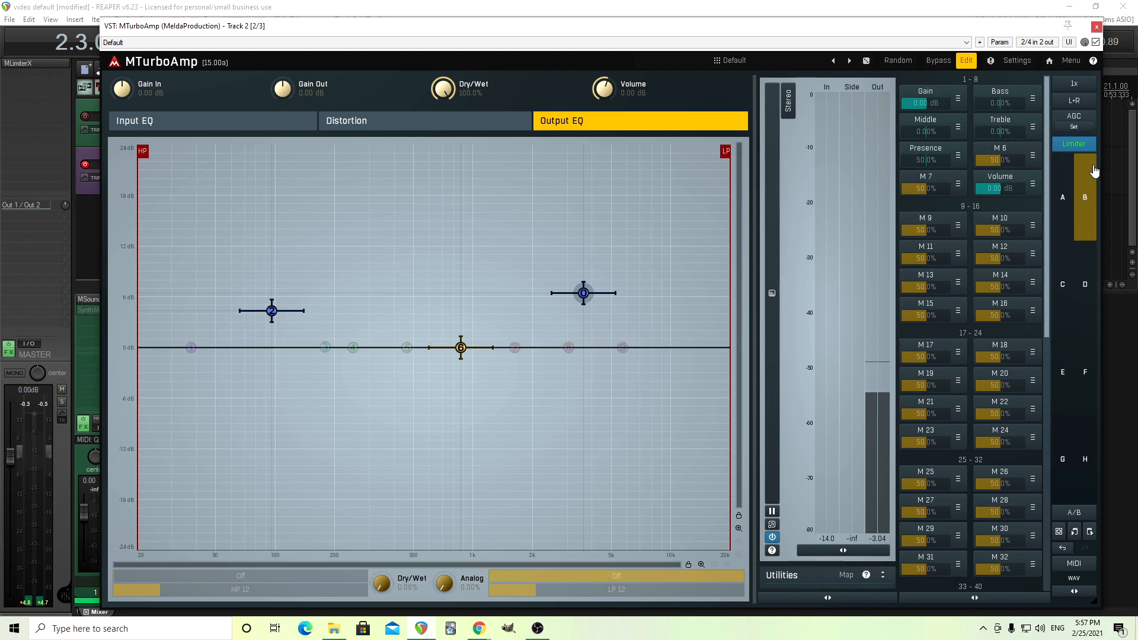
- Check the Thomas classic amp in slot A, return to the custom amp in slot B and reopen its edit mode
click(1067, 179)
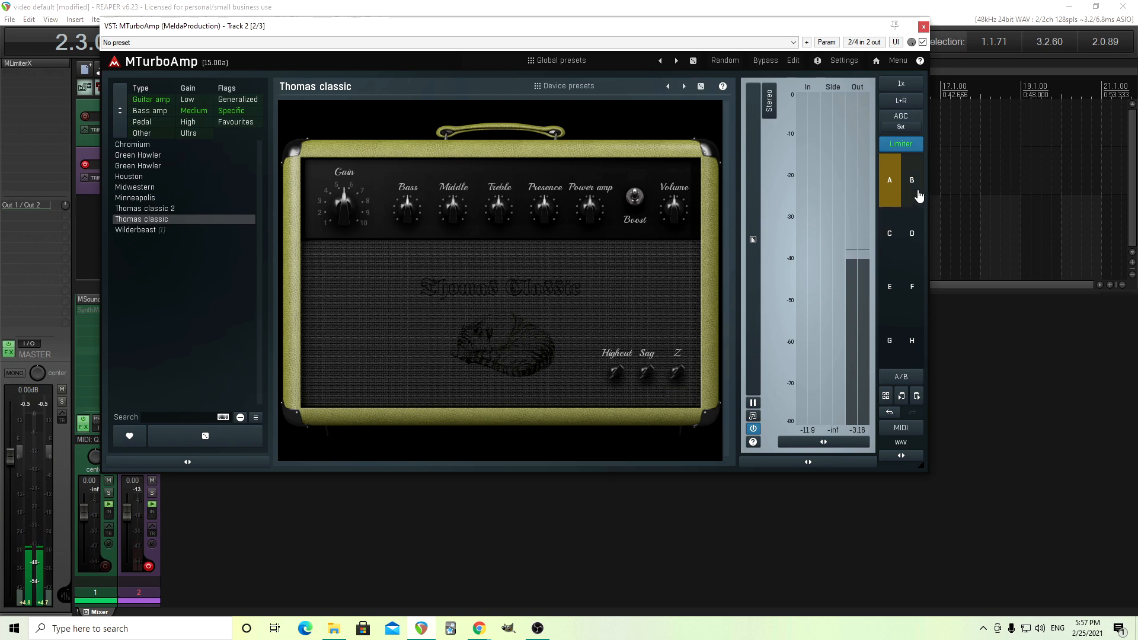
click(918, 194)
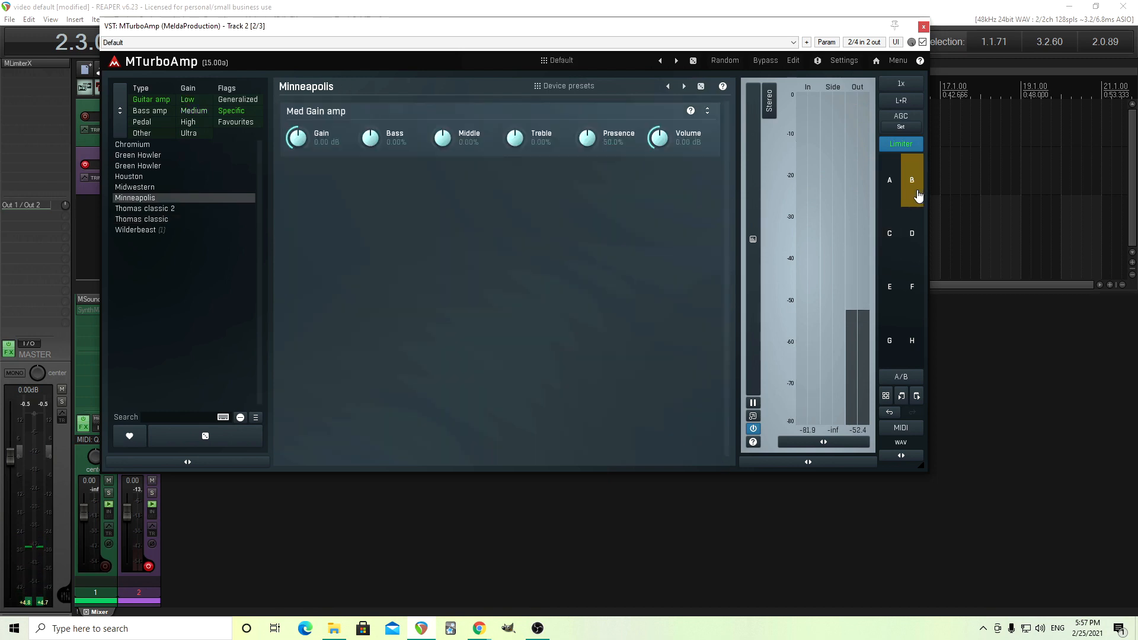
click(793, 62)
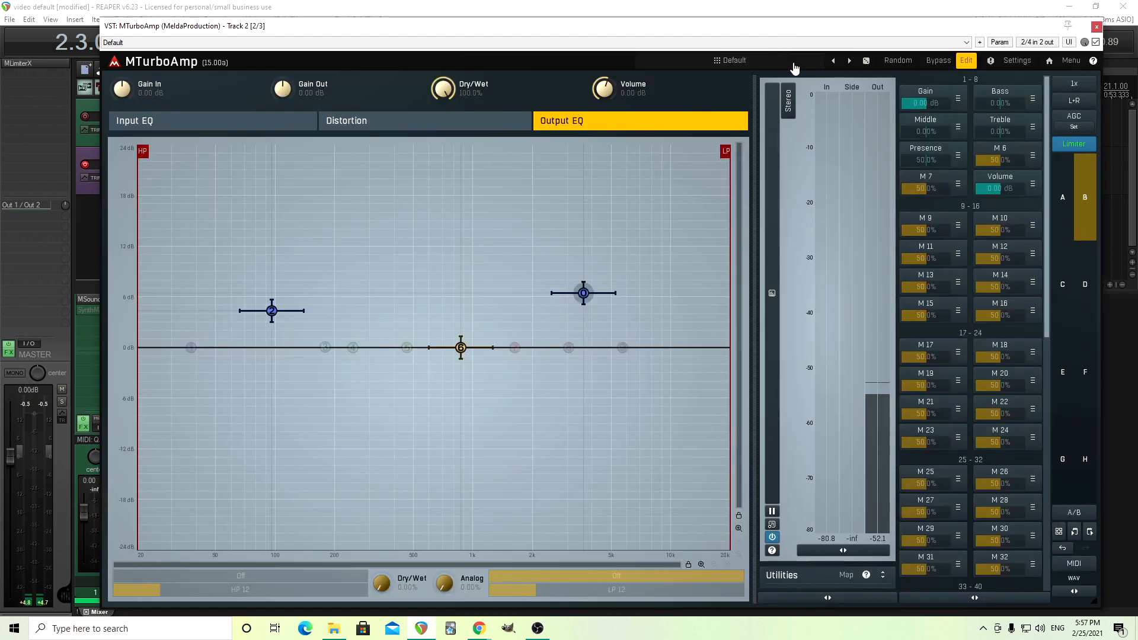
- Set the distortion Analog amount to 25% in both Stage 1 and Stage 2
click(369, 121)
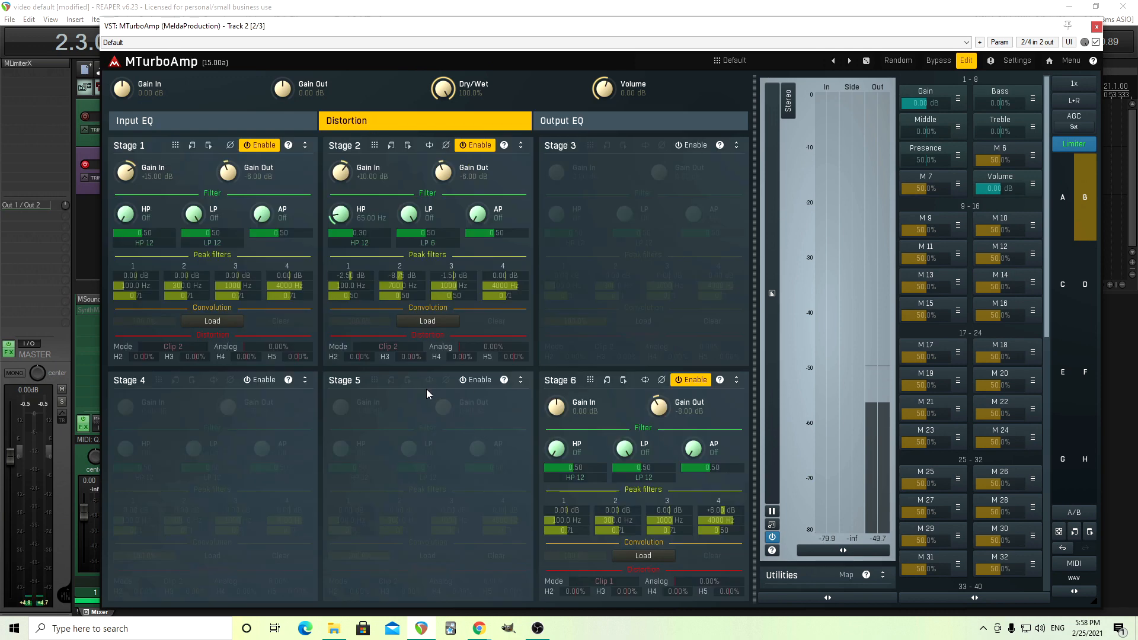
double_click(277, 347)
click(246, 443)
click(247, 424)
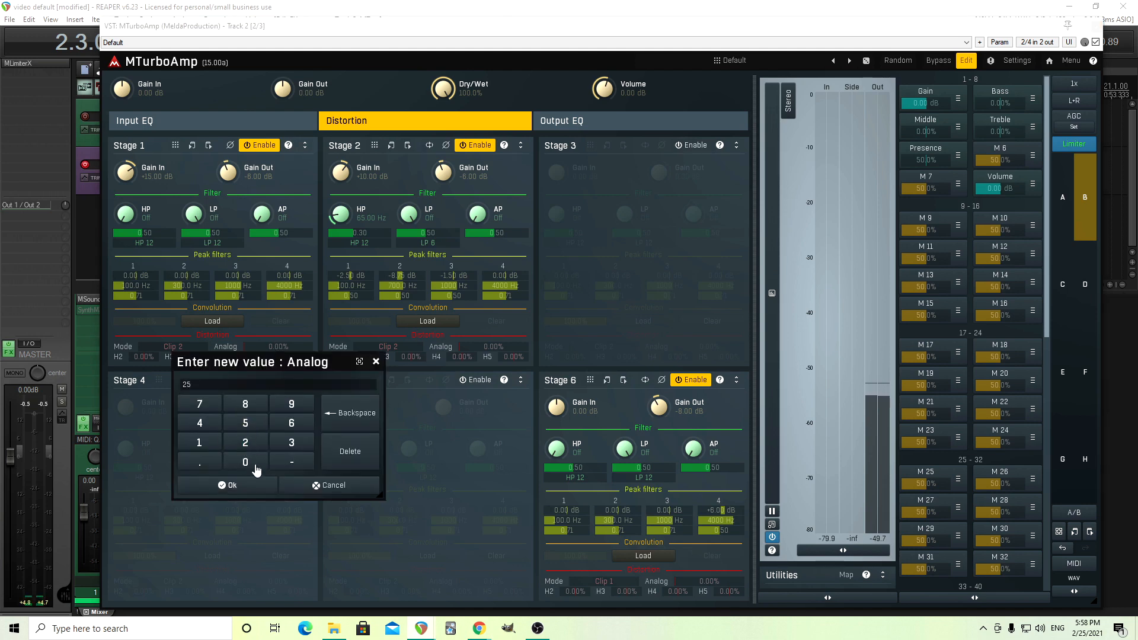
click(255, 483)
double_click(472, 345)
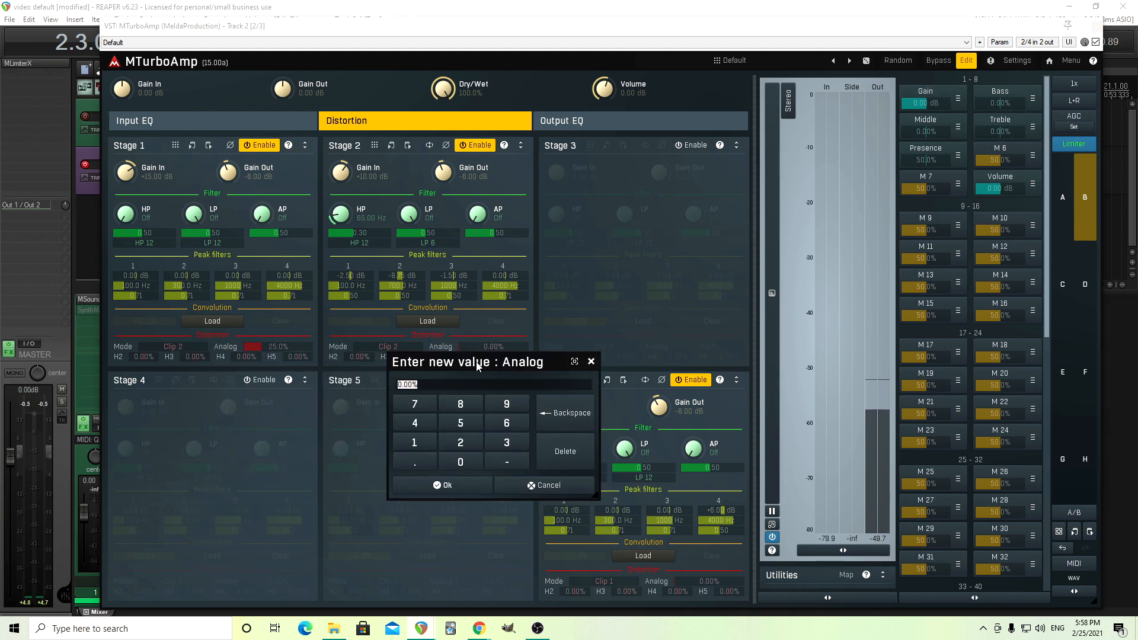
click(469, 442)
click(469, 423)
click(474, 491)
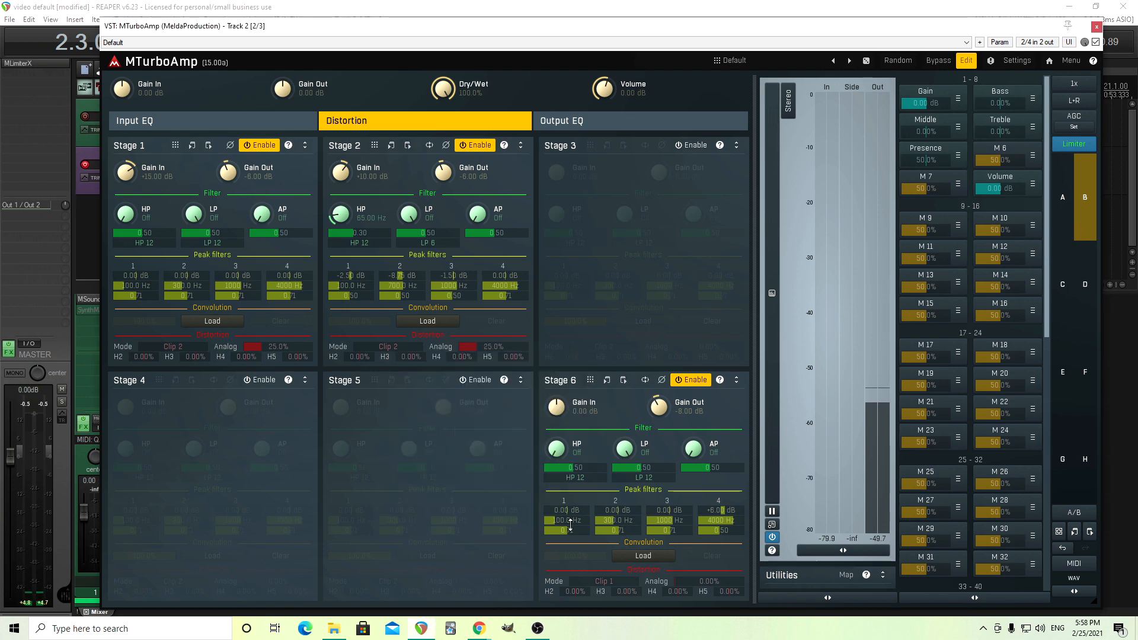
- Set the distortion Analog amount in Stage 6 to 40%
double_click(696, 578)
click(632, 541)
click(676, 580)
click(681, 596)
- Read the Analog parameter's description in the distortion stage help, and close the help
click(505, 145)
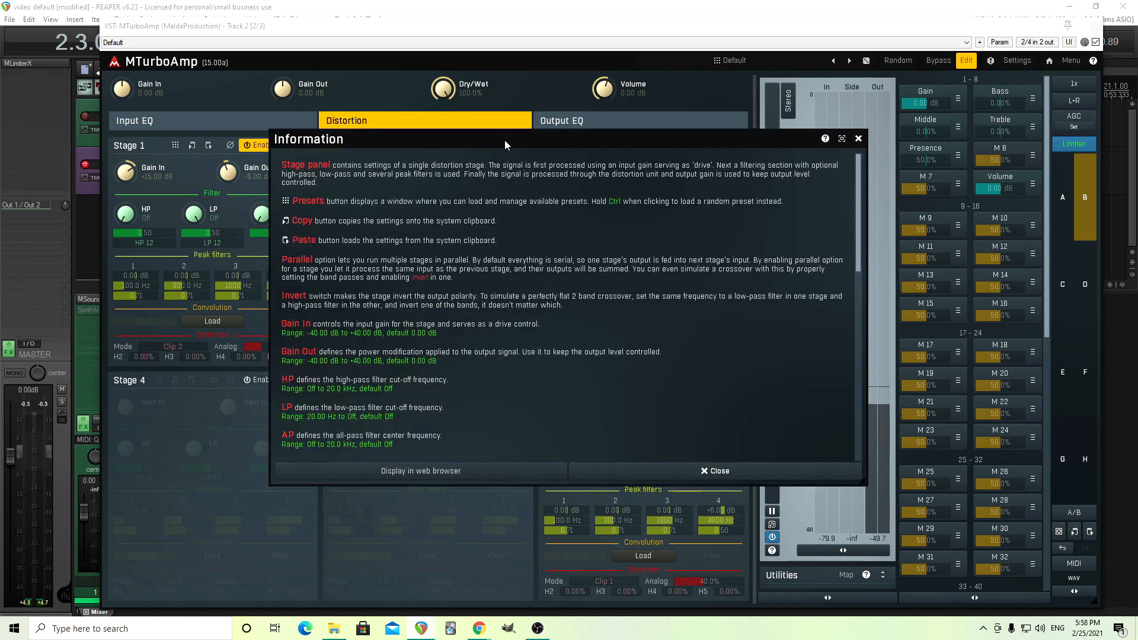
scroll(510, 329, down, 5)
scroll(537, 388, down, 6)
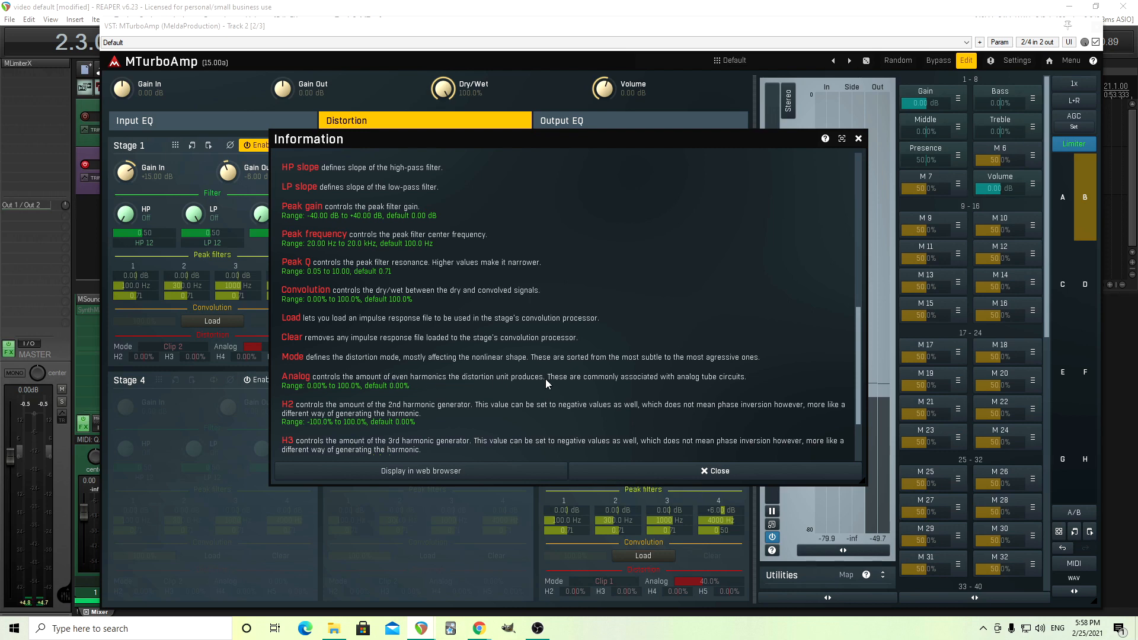
click(735, 474)
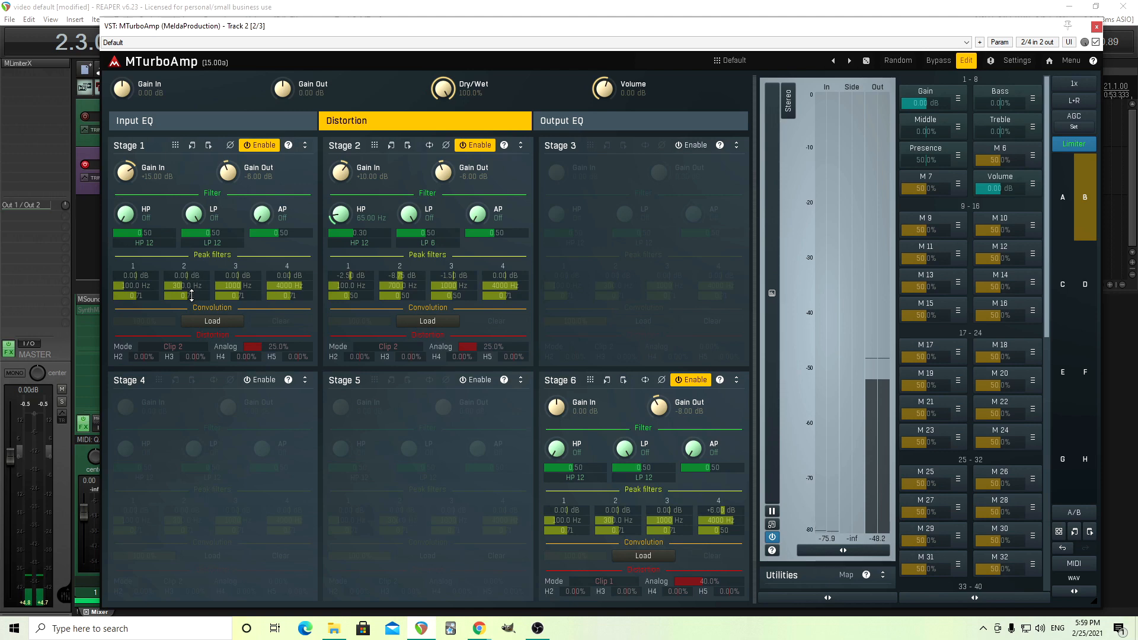
- Set the gain of peak filter 2 in Stage 1 to -6 dB
double_click(191, 275)
click(185, 390)
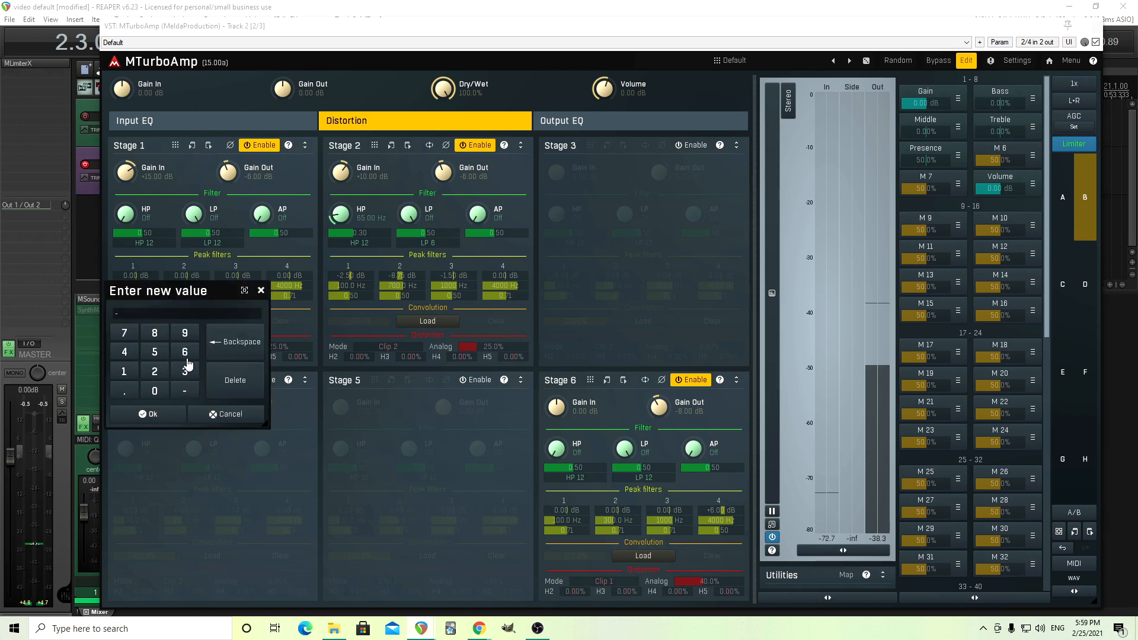
click(191, 354)
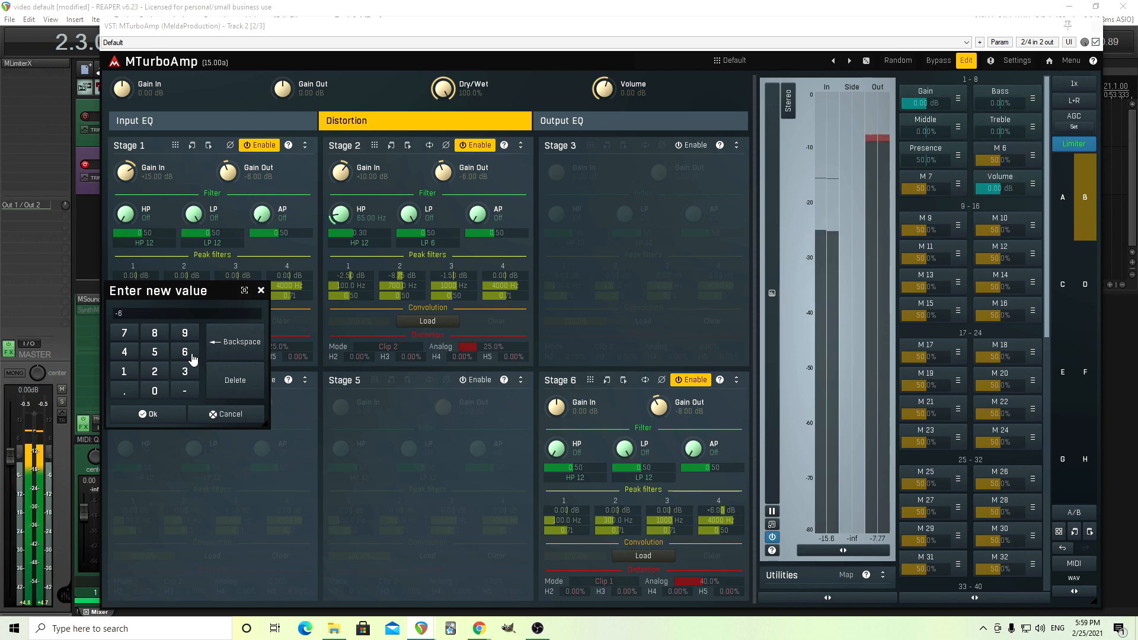
click(173, 414)
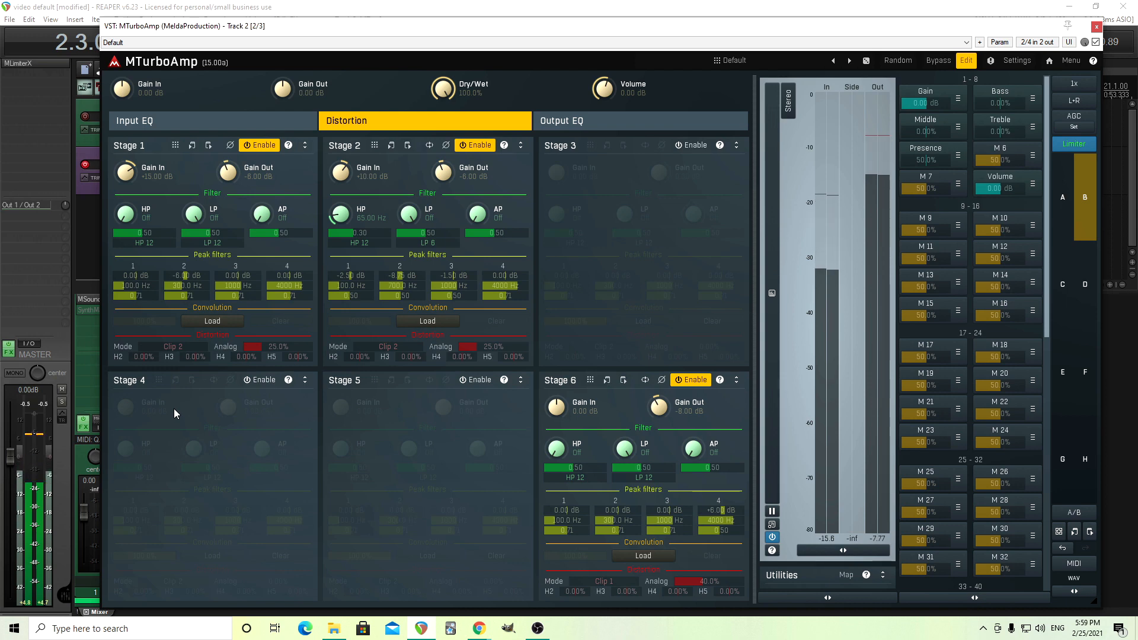
- With Gain at +16 dB and Volume about -6 dB, compare Stage 1's peak filter 2 at 0 dB and about -6 dB
drag(930, 107, 930, 65)
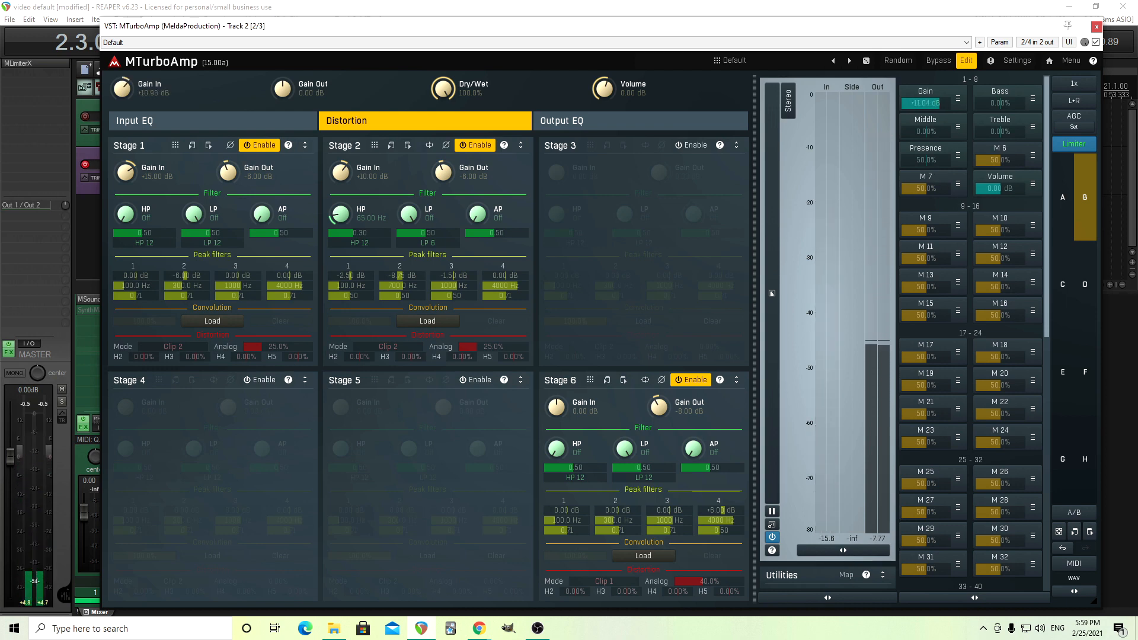
drag(1004, 190, 1003, 205)
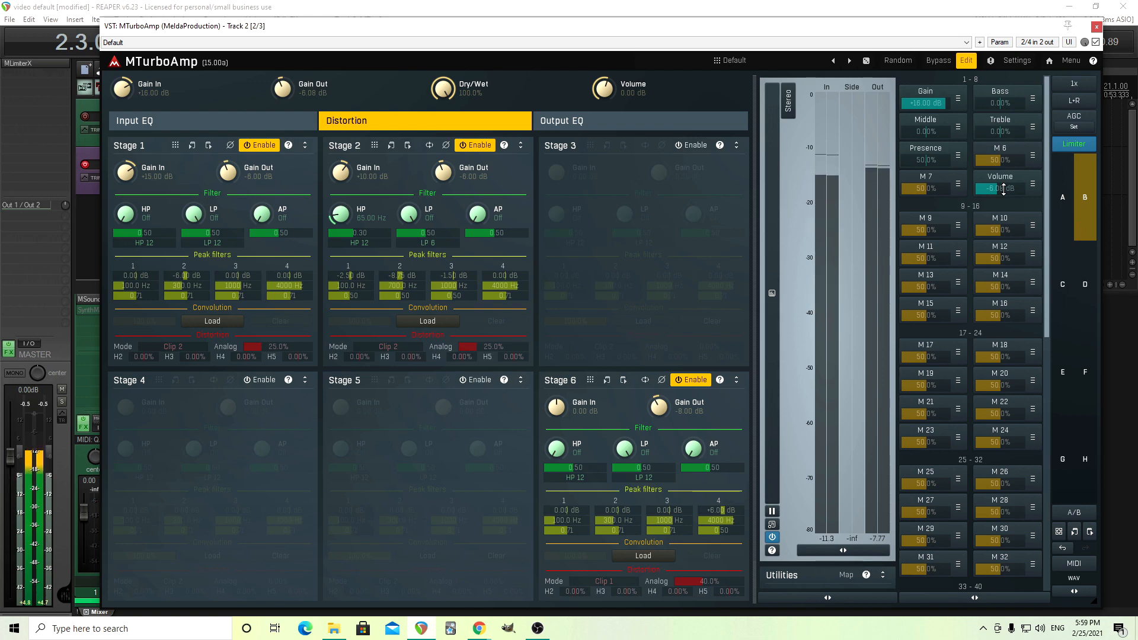
double_click(195, 274)
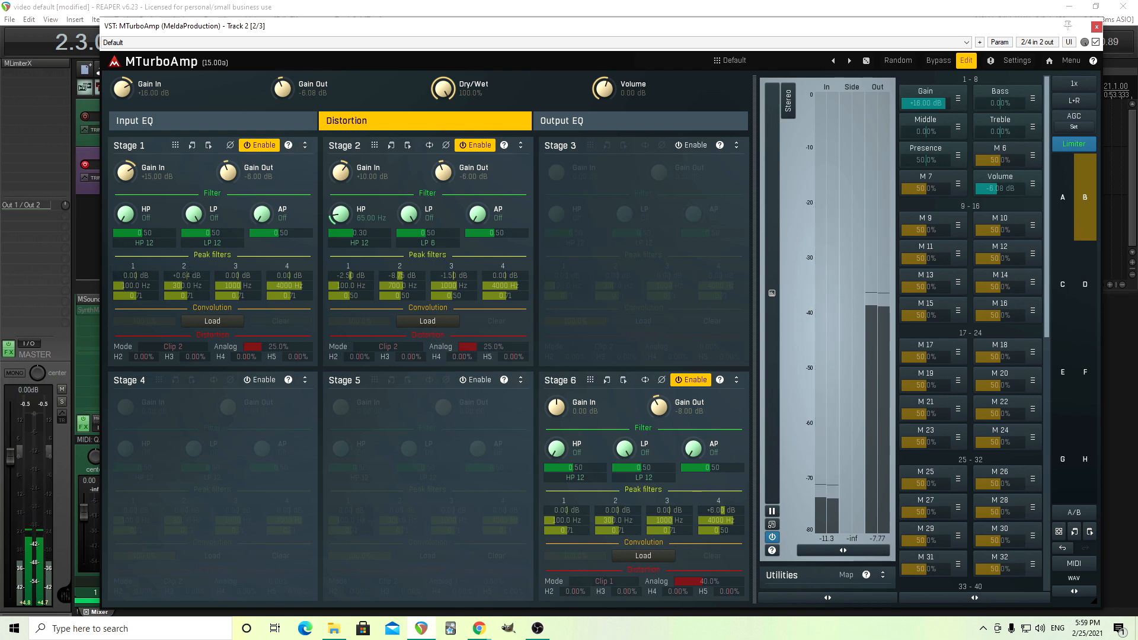
drag(188, 278, 189, 276)
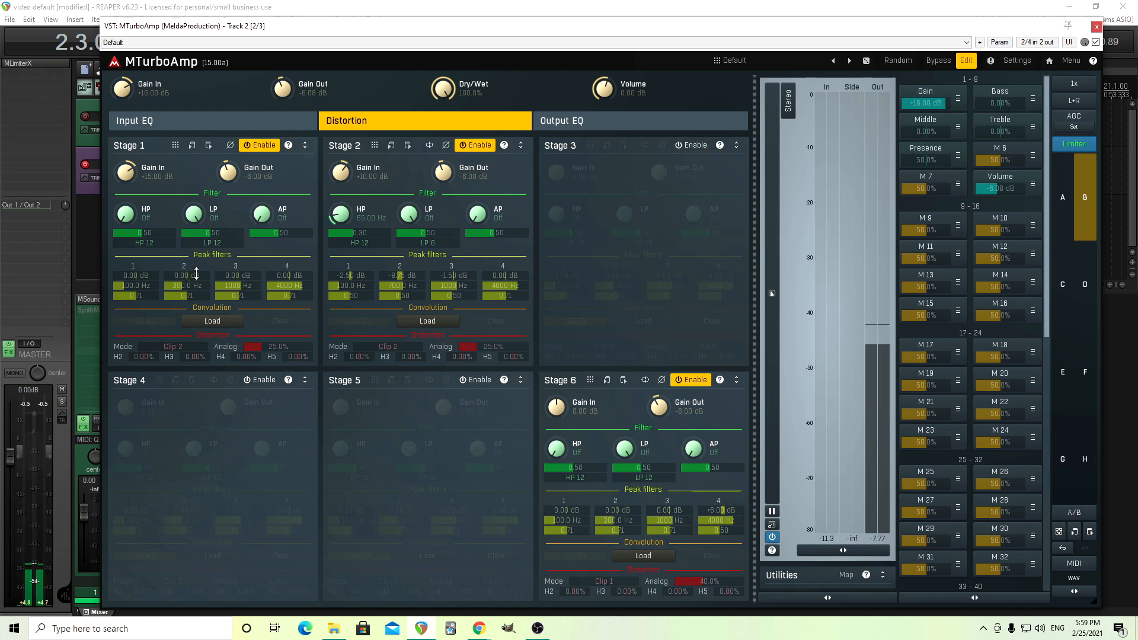
drag(196, 274, 196, 282)
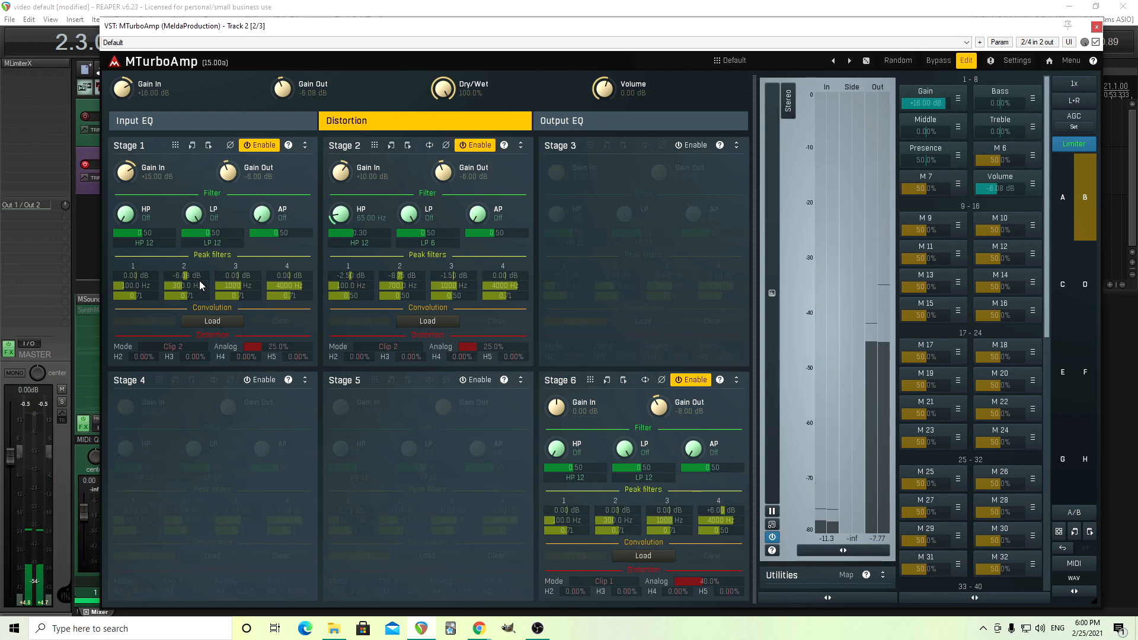
- Audition Stage 1's peak filter 2 at frequencies of about 108 Hz, 551 Hz and 2.3 kHz
drag(200, 285, 200, 302)
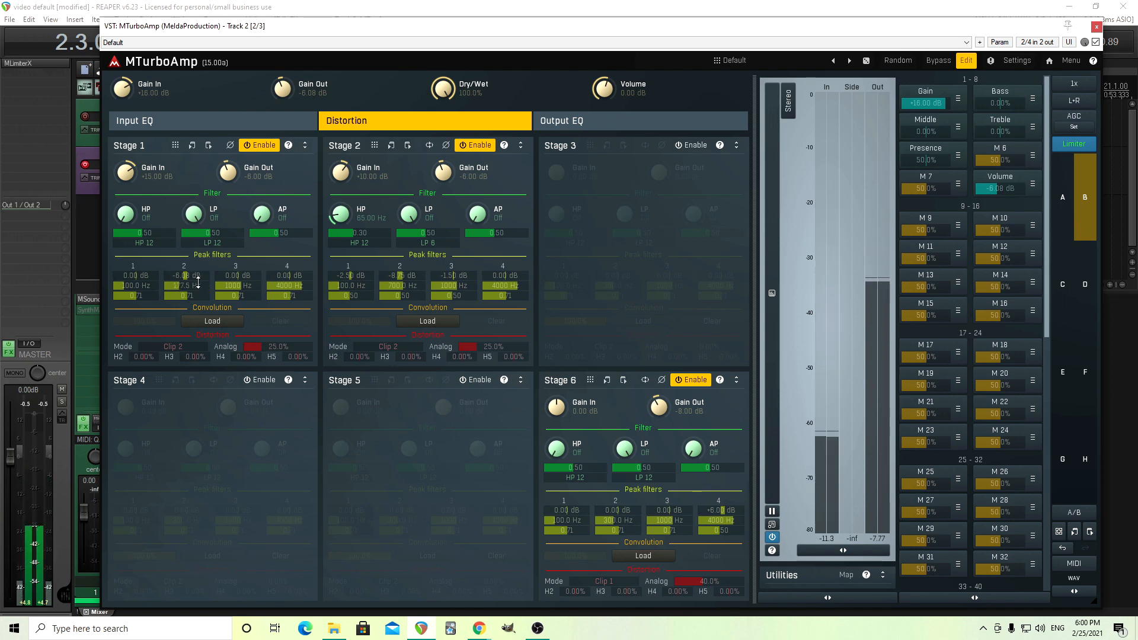
scroll(198, 282, down, 5)
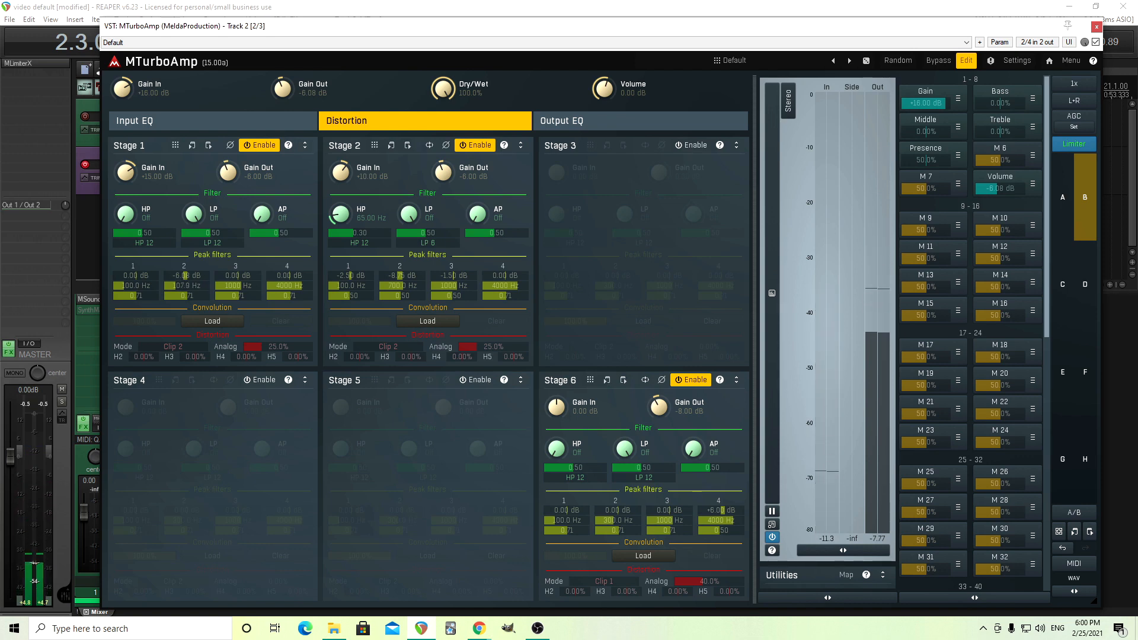
drag(198, 284, 198, 249)
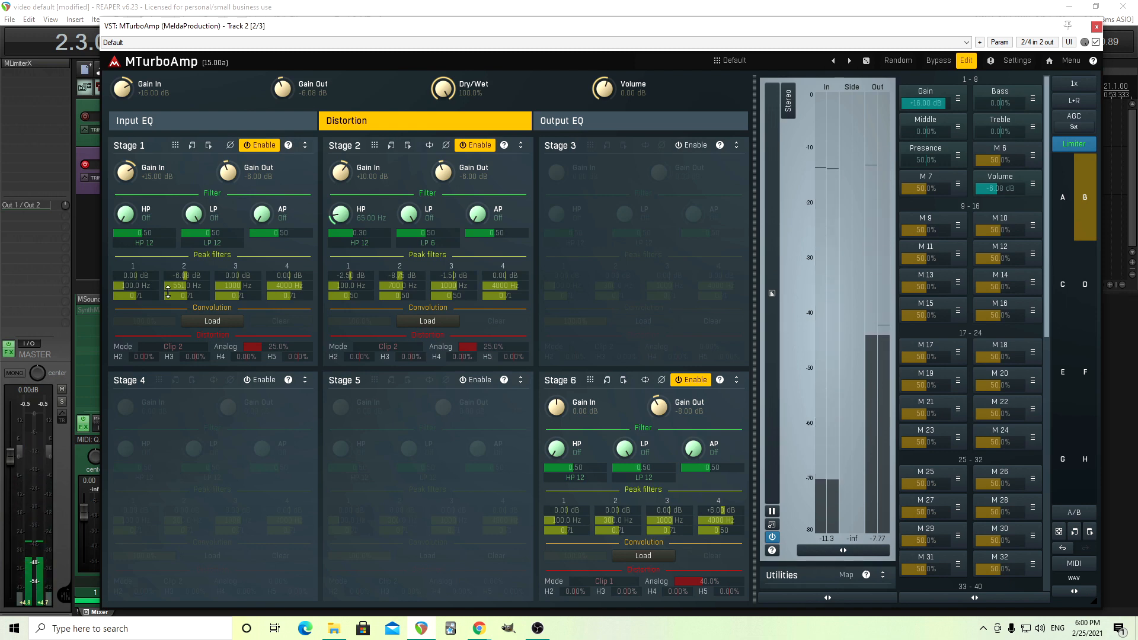
drag(191, 287, 192, 275)
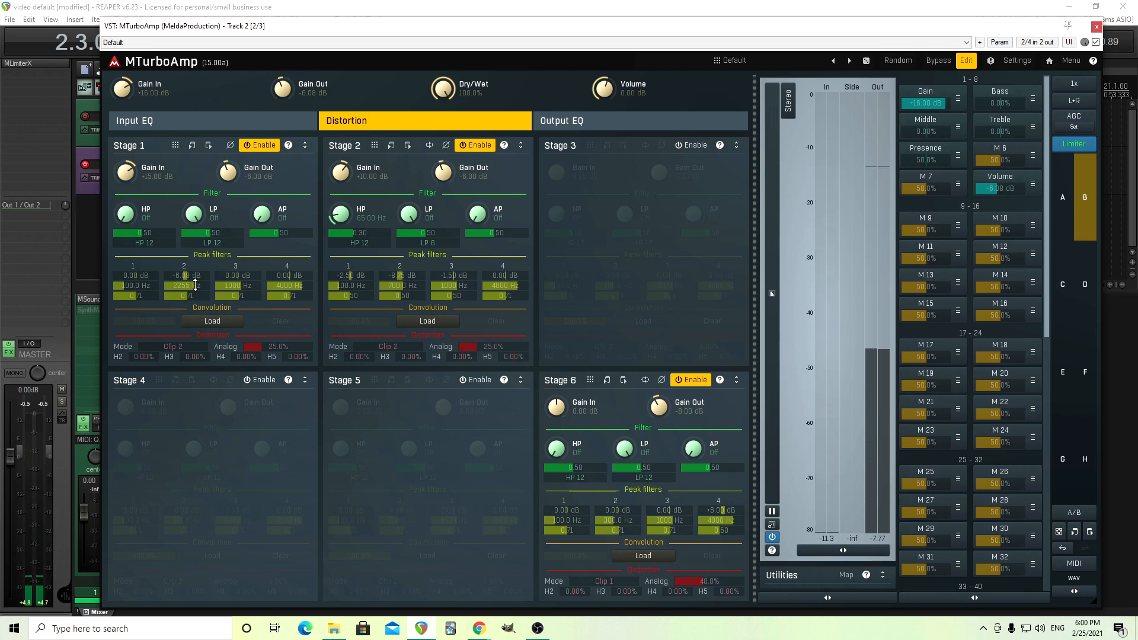
- Set peak filter 2 in Stage 1 to a Q of 0.50 and a frequency of about 407 Hz
double_click(200, 295)
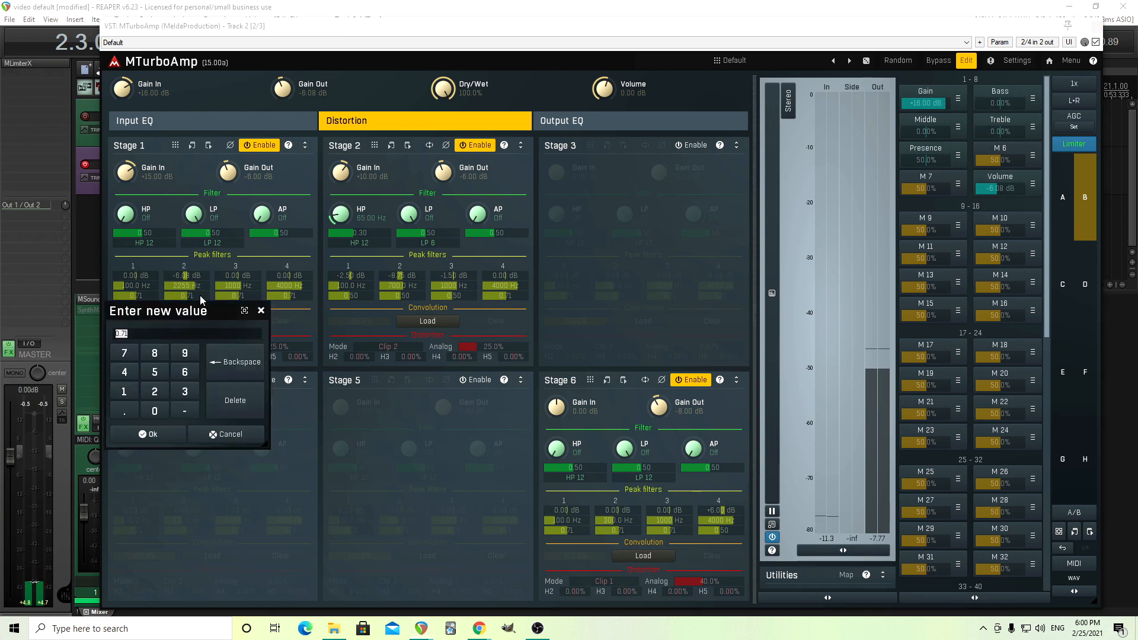
click(124, 411)
click(155, 371)
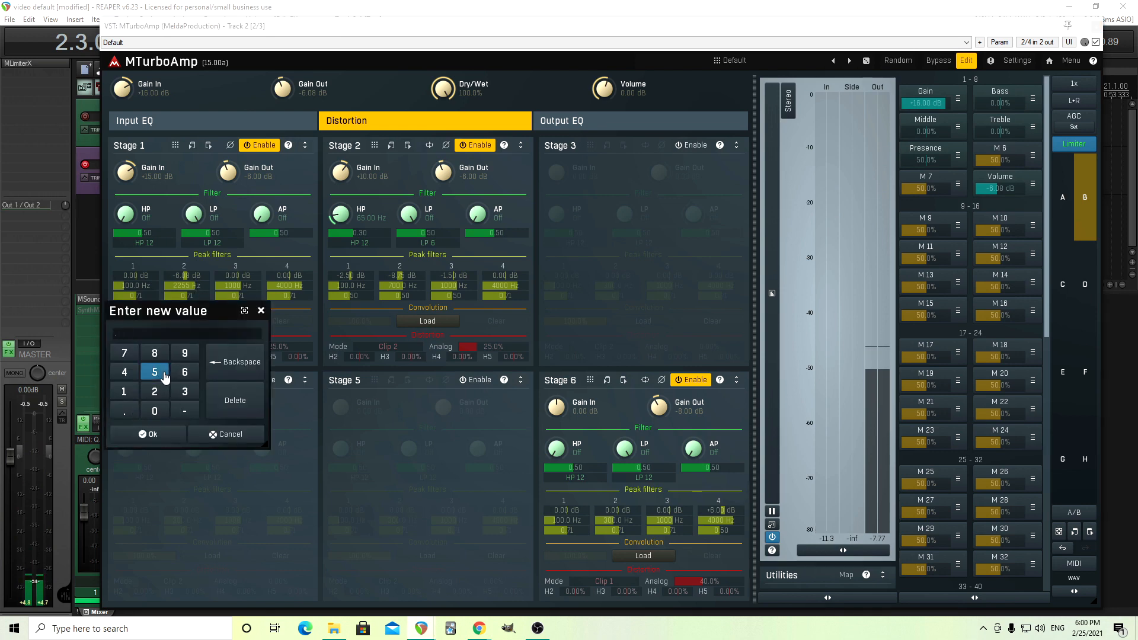
click(148, 435)
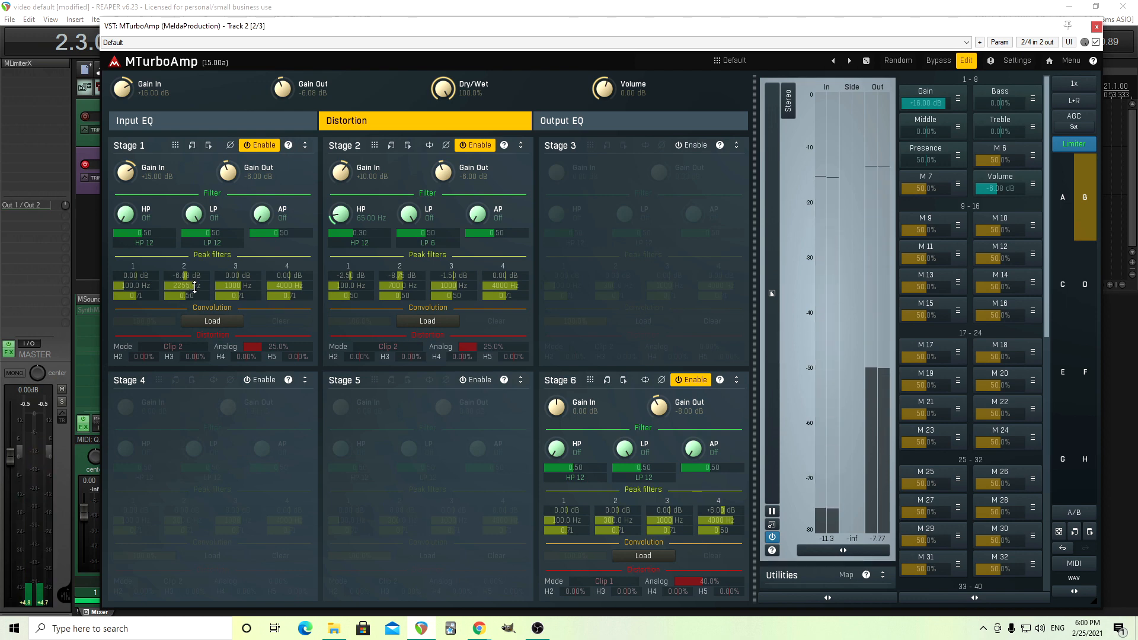
drag(196, 286, 186, 286)
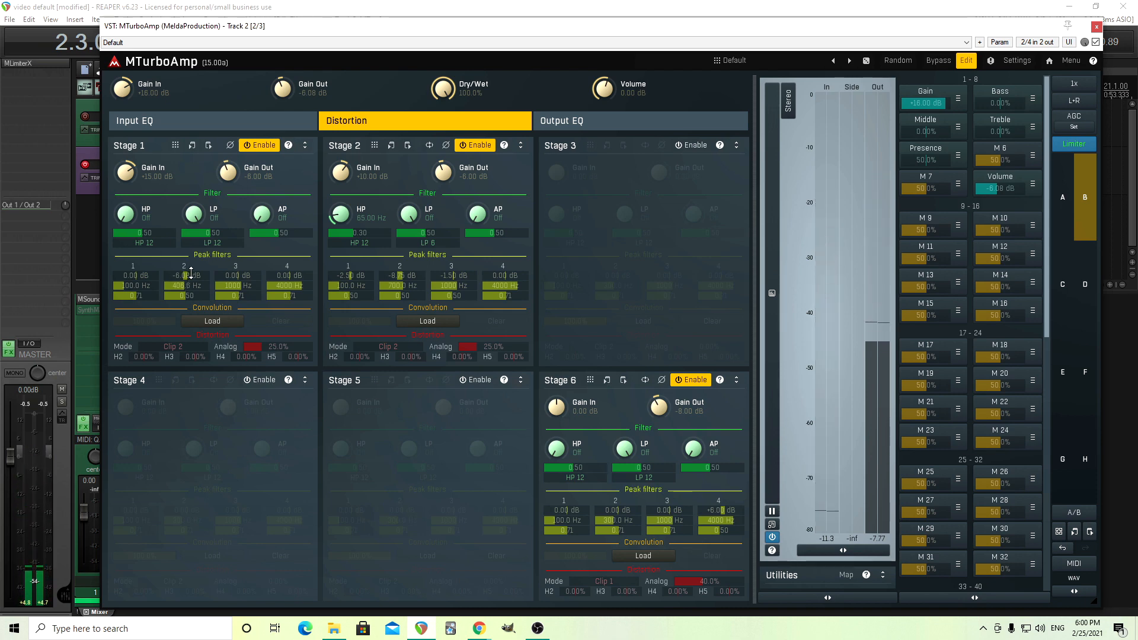
- Set the gain of Stage 1's peak filter 2 to -3 dB and reset the Gain and Volume controls to 0 dB
double_click(190, 273)
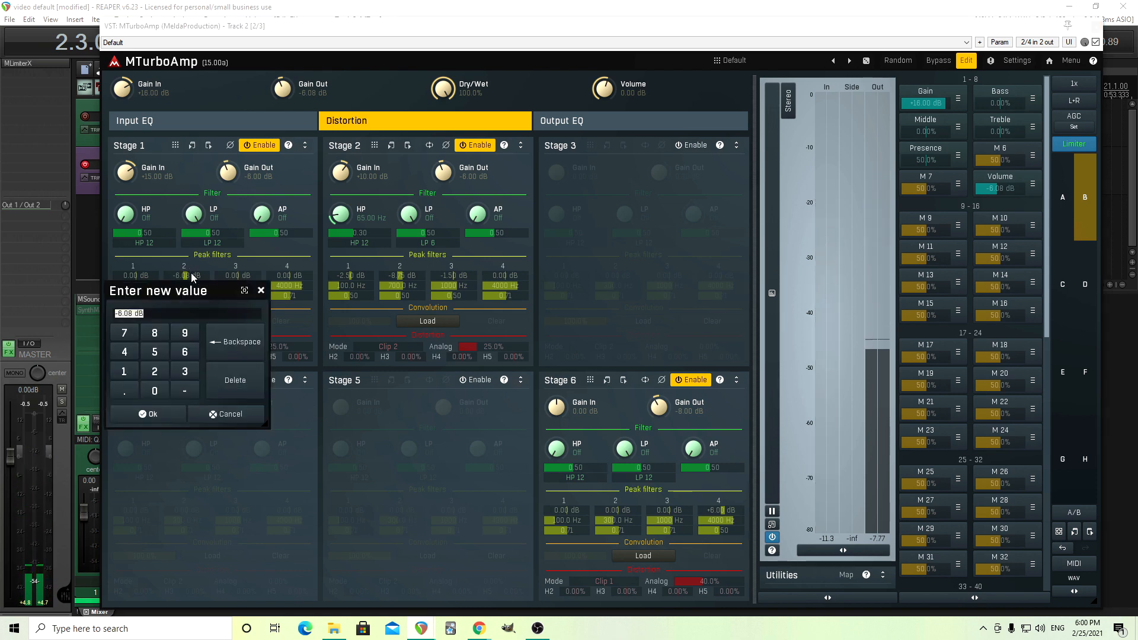
click(184, 392)
click(184, 371)
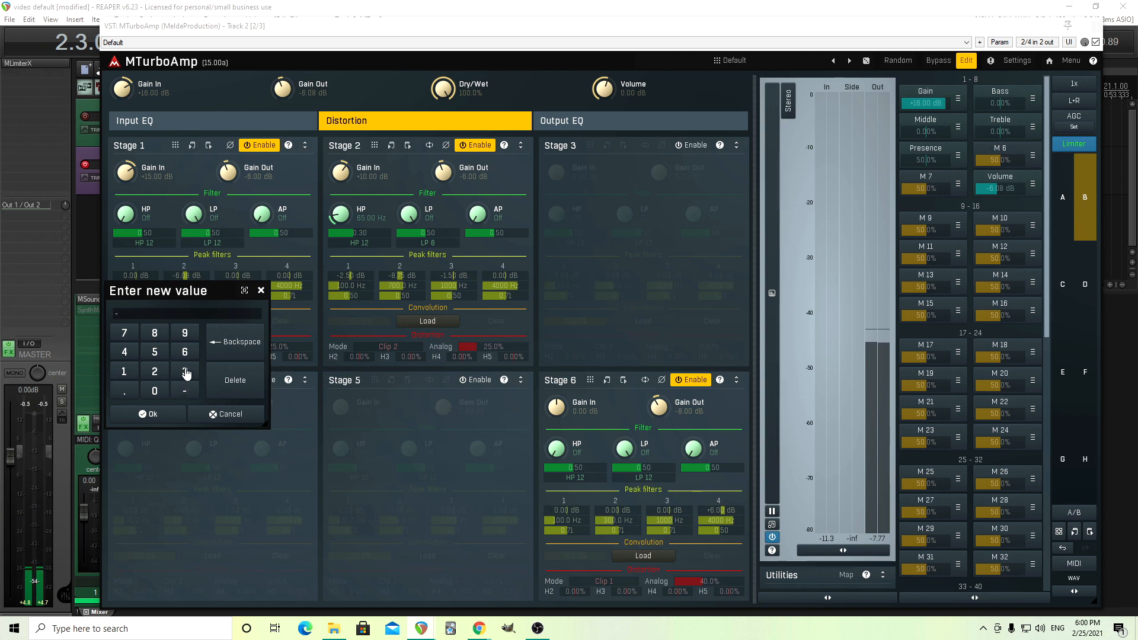
click(166, 414)
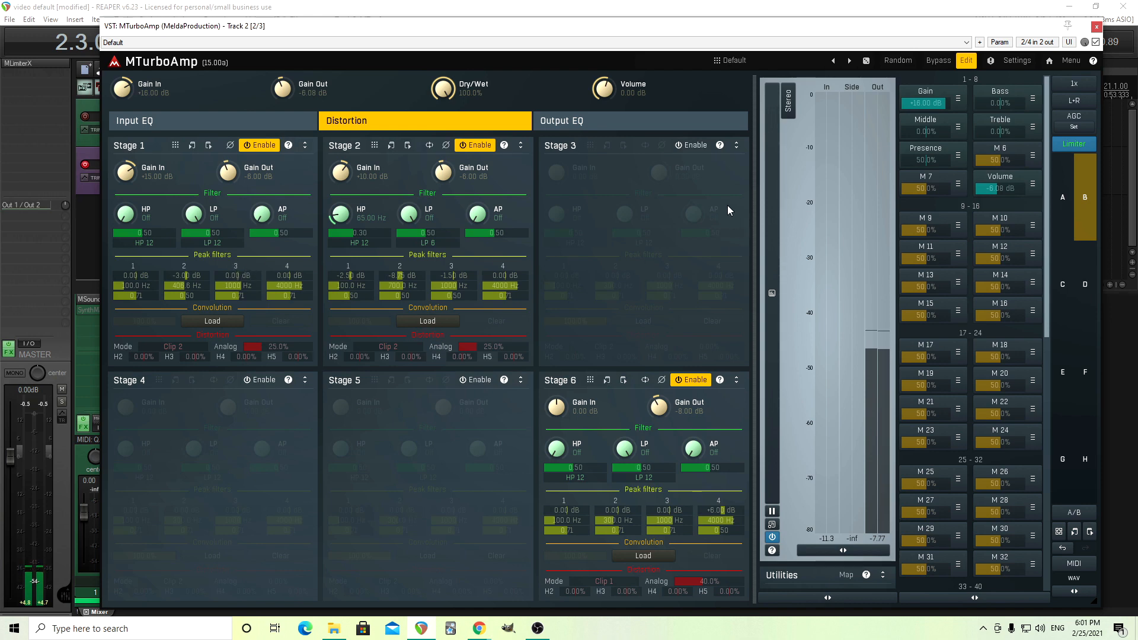
double_click(939, 104)
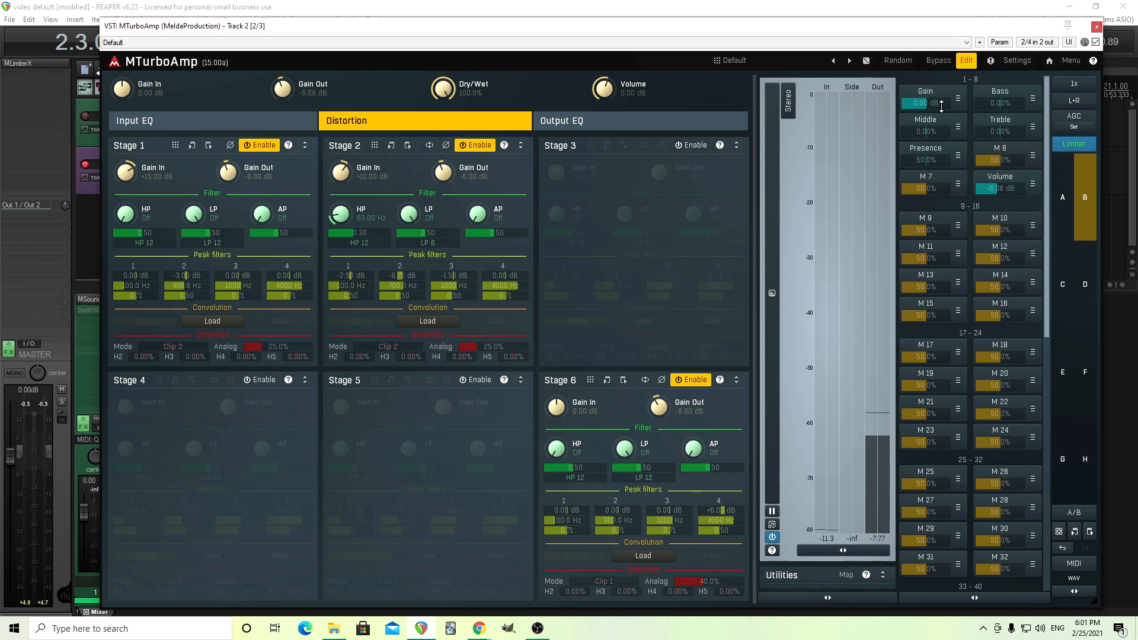
double_click(1005, 188)
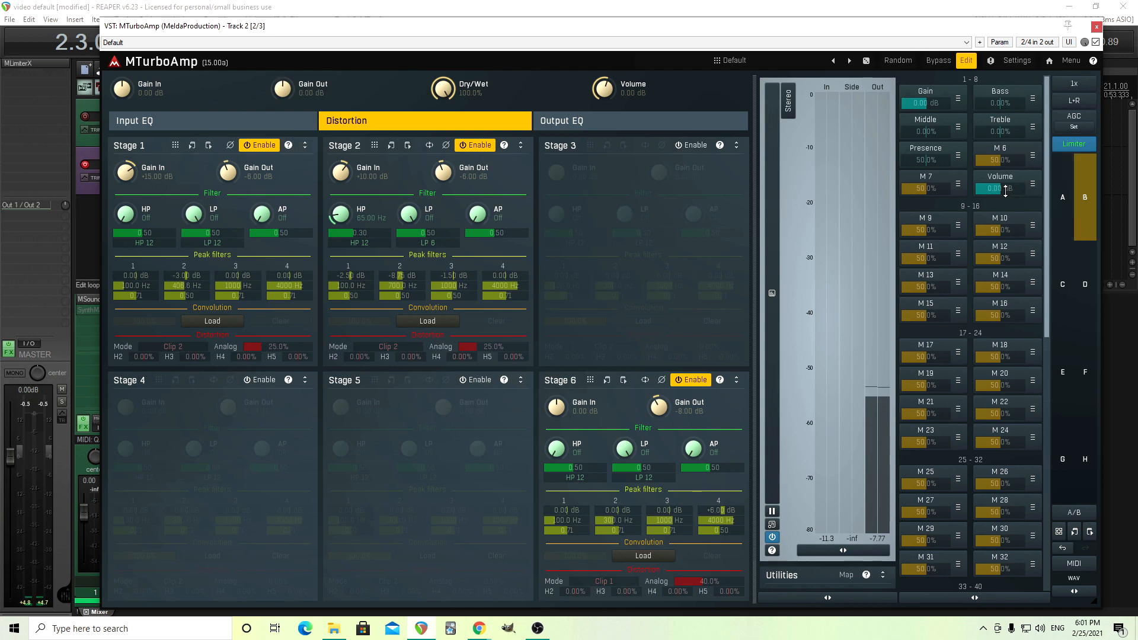